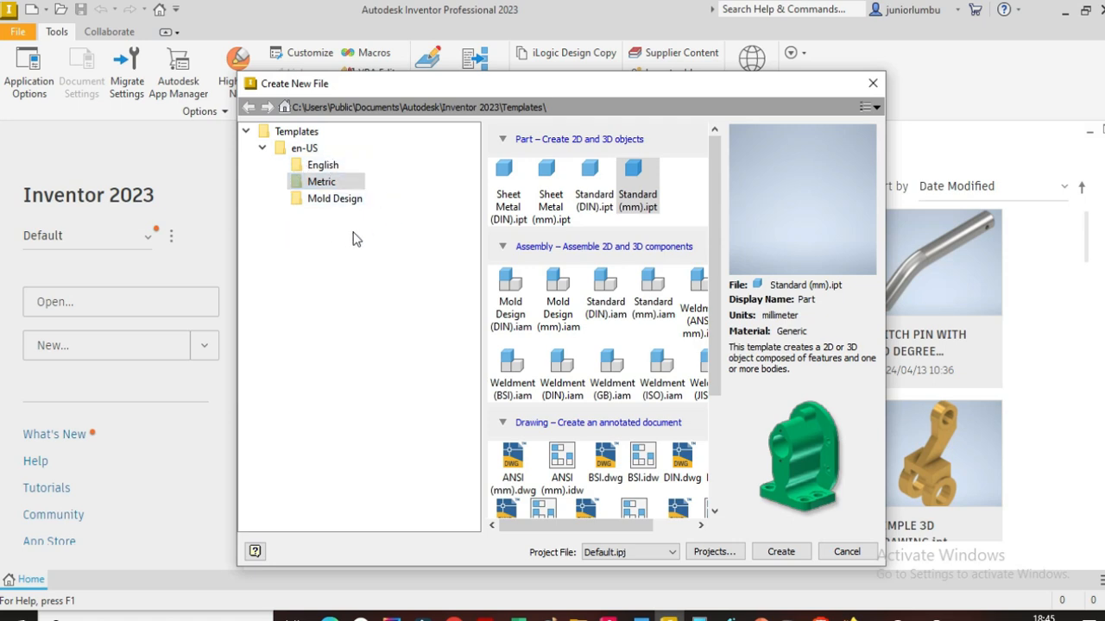
- Create a new part from the metric Standard (mm).ipt template
click(321, 166)
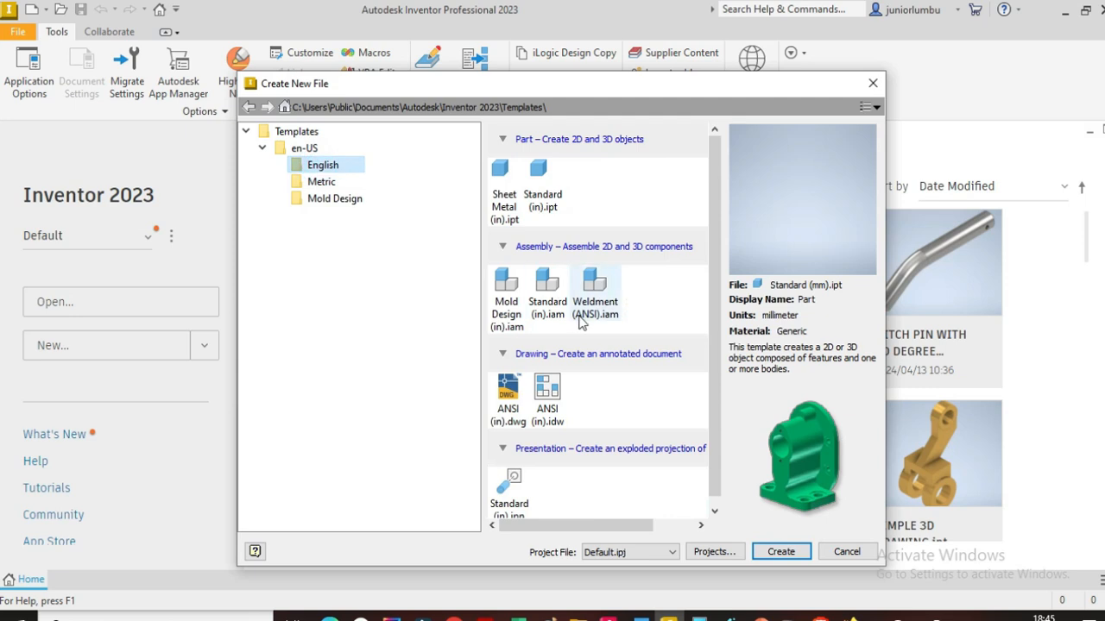
click(323, 183)
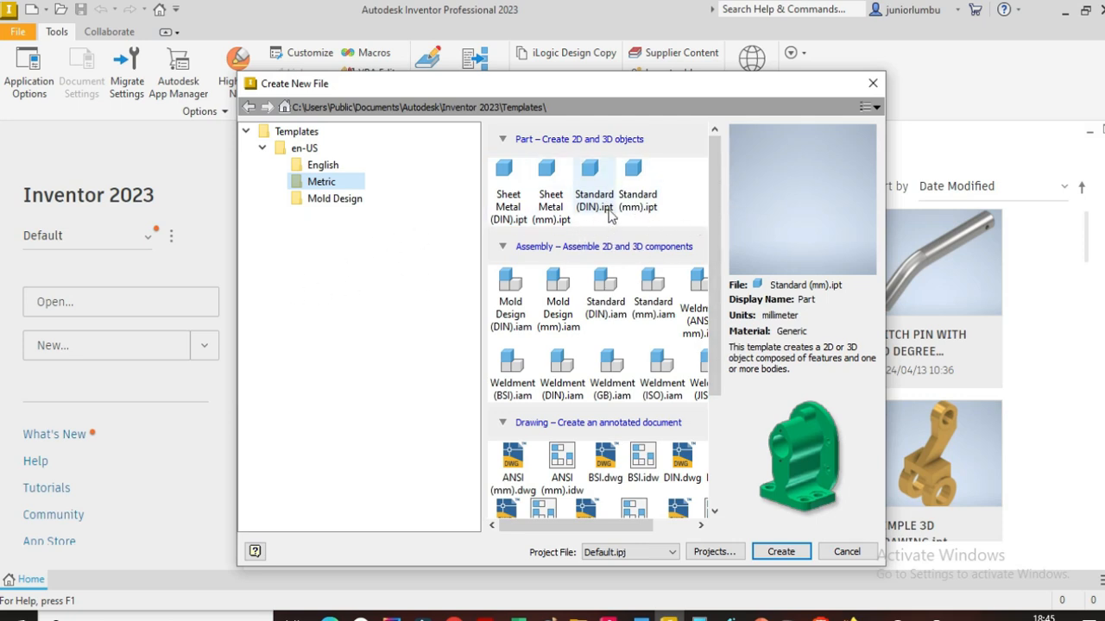
click(648, 176)
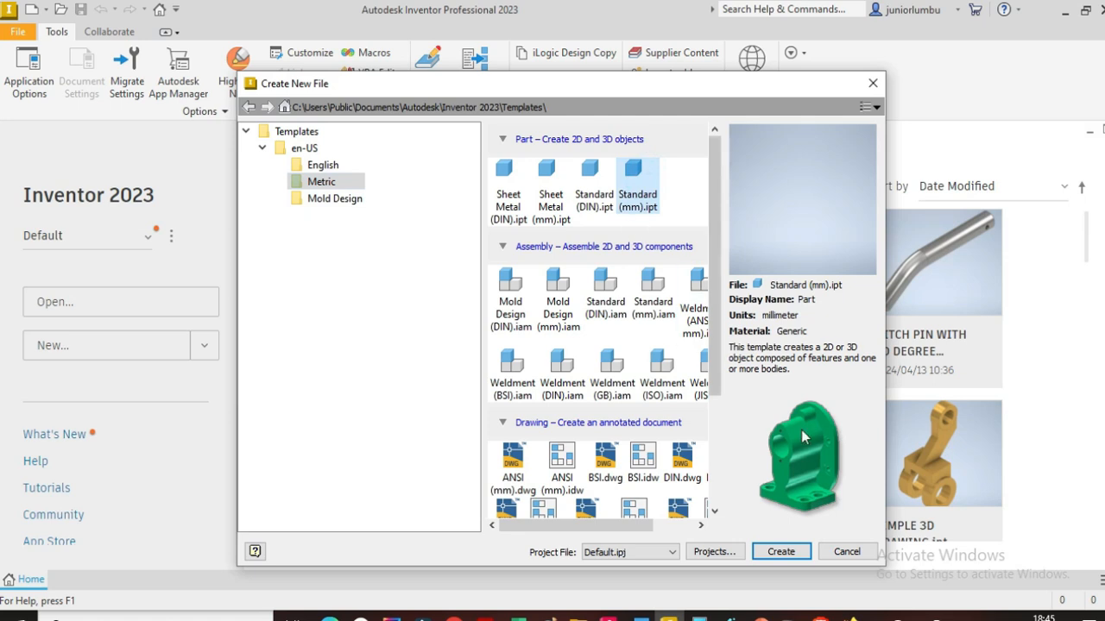
click(780, 552)
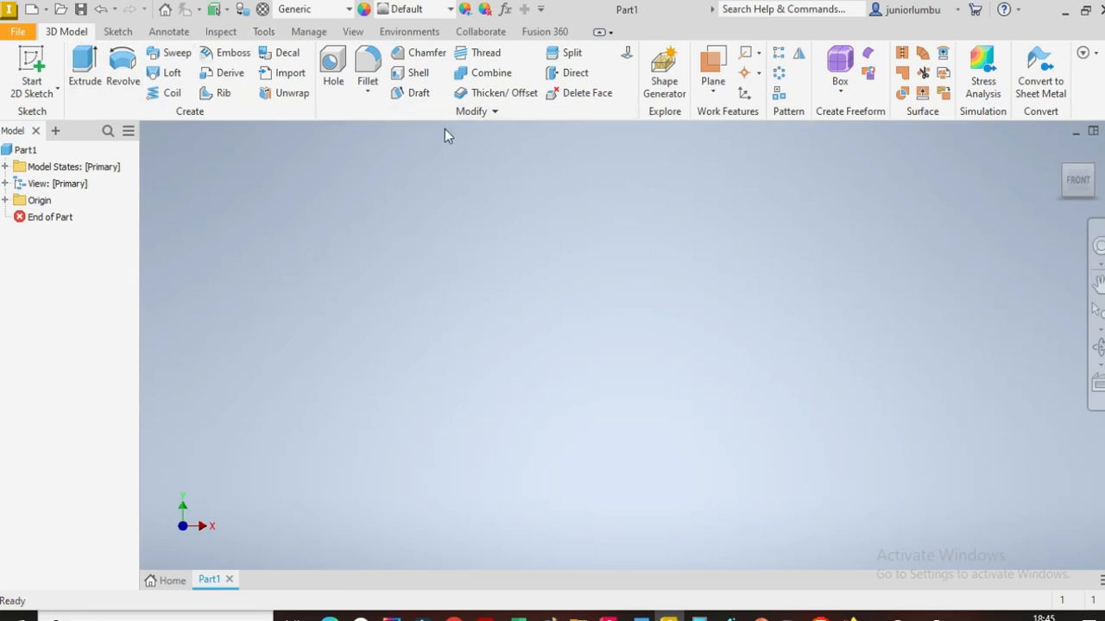
- Start a new sketch on the YZ plane with the Line command
click(118, 32)
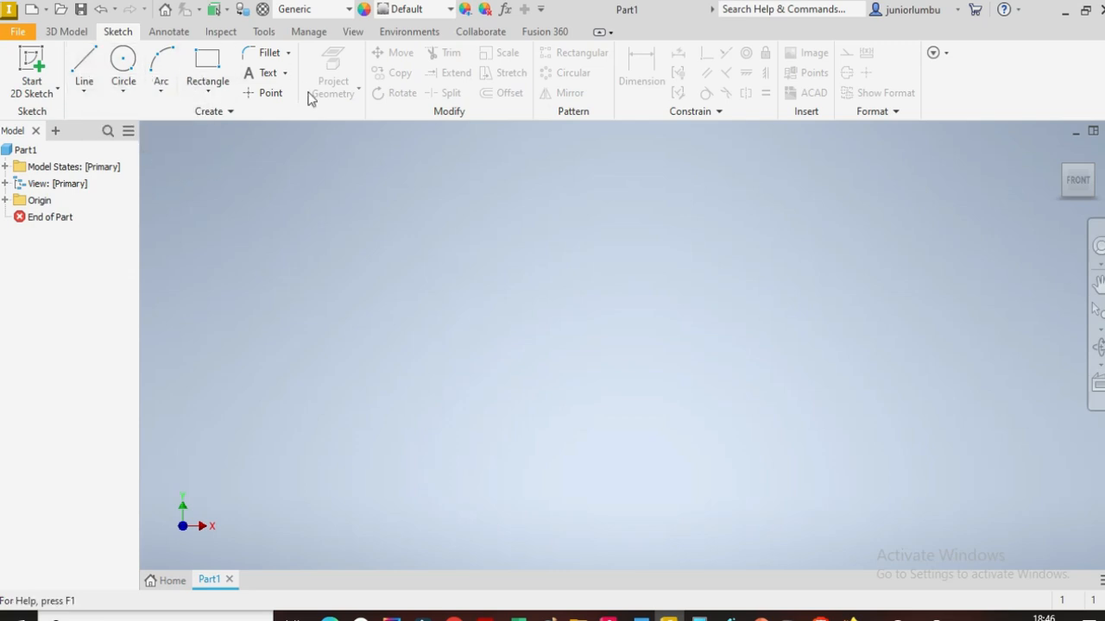
click(86, 69)
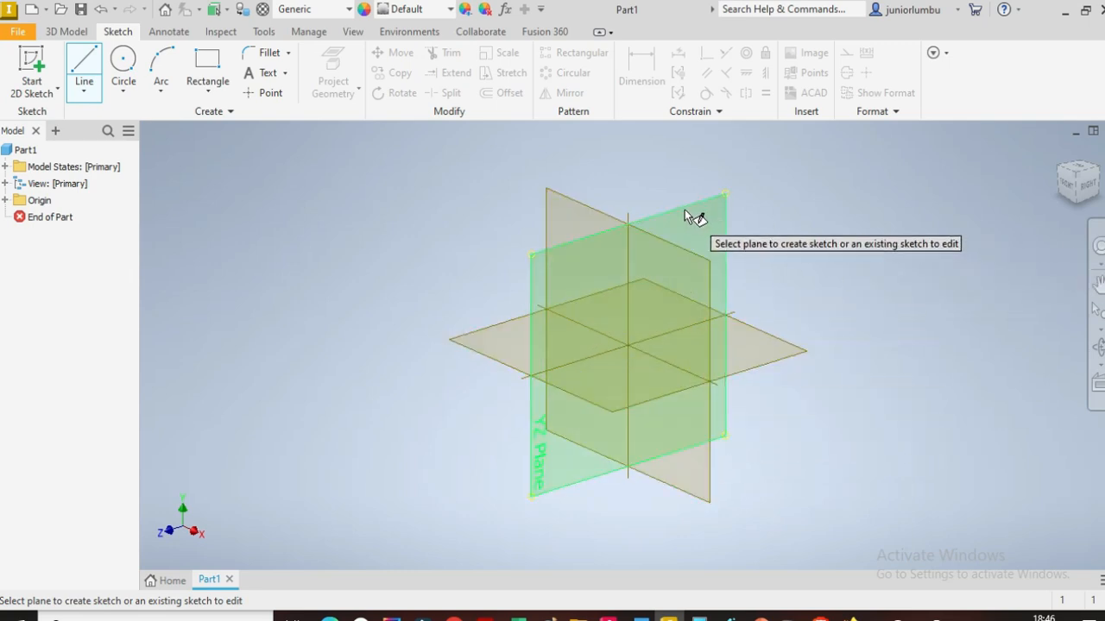
click(597, 239)
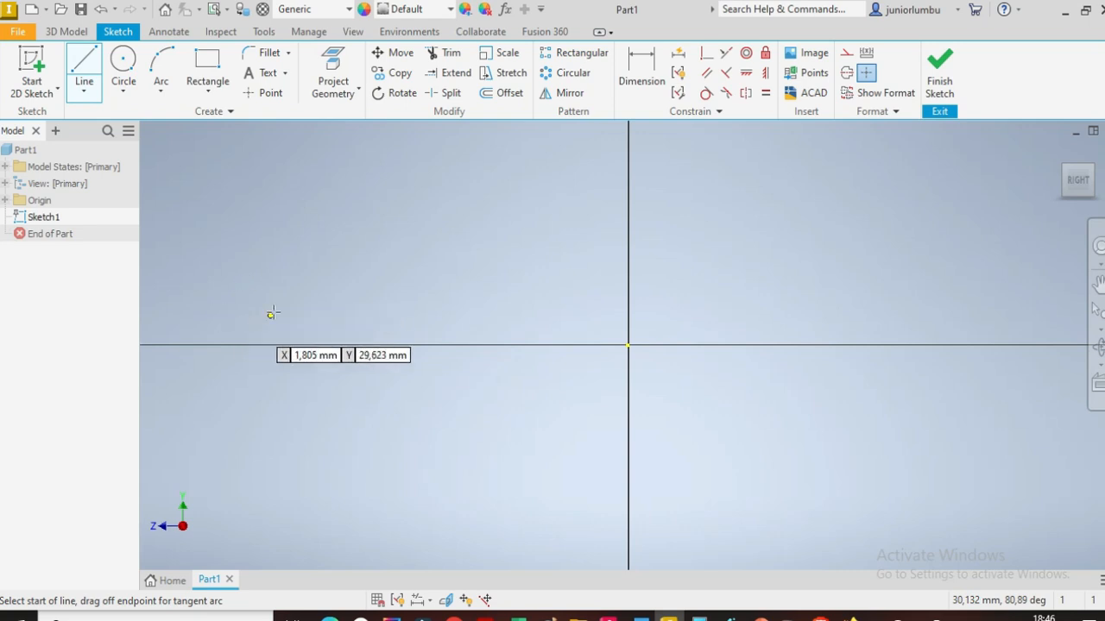
- Draw a 40 mm line at 30 degrees from vertical, to the left of the sketch origin
click(213, 298)
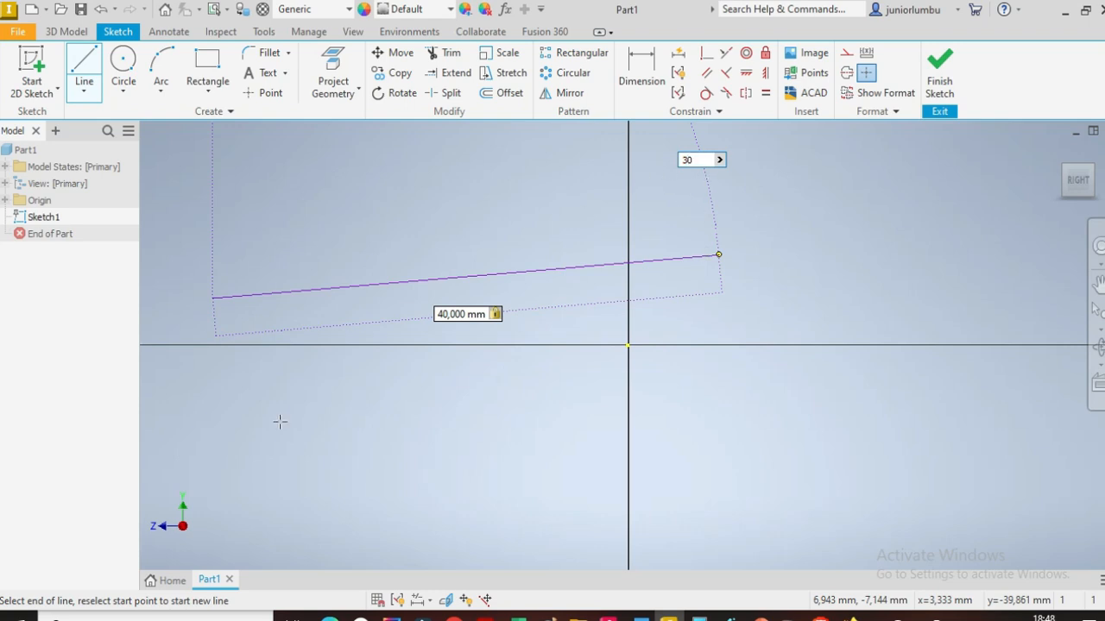
key(Return)
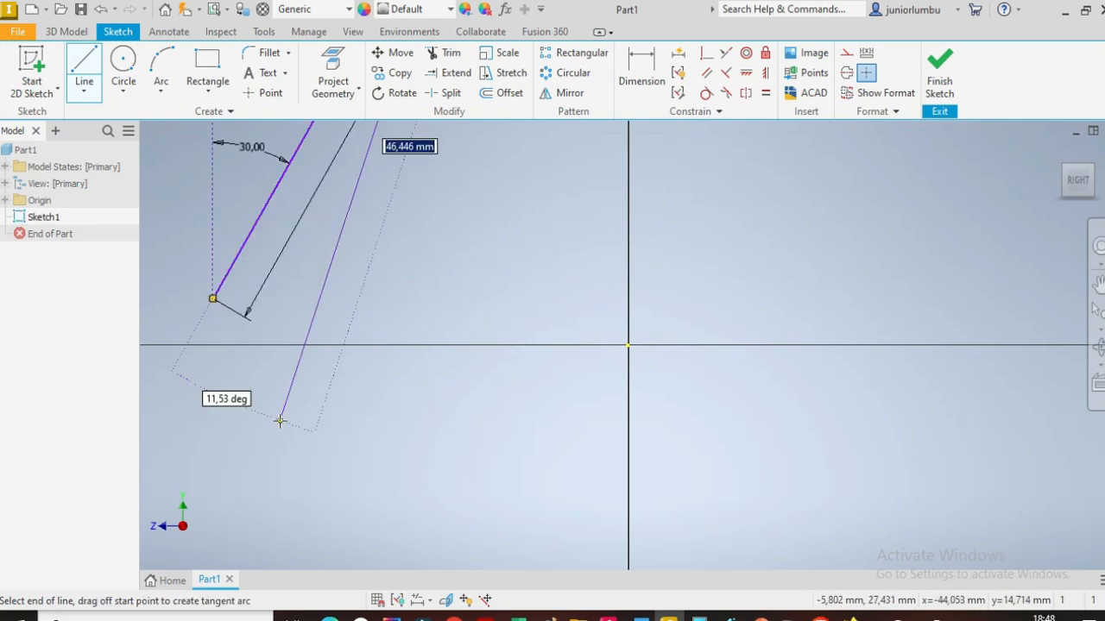
scroll(323, 346, down, 5)
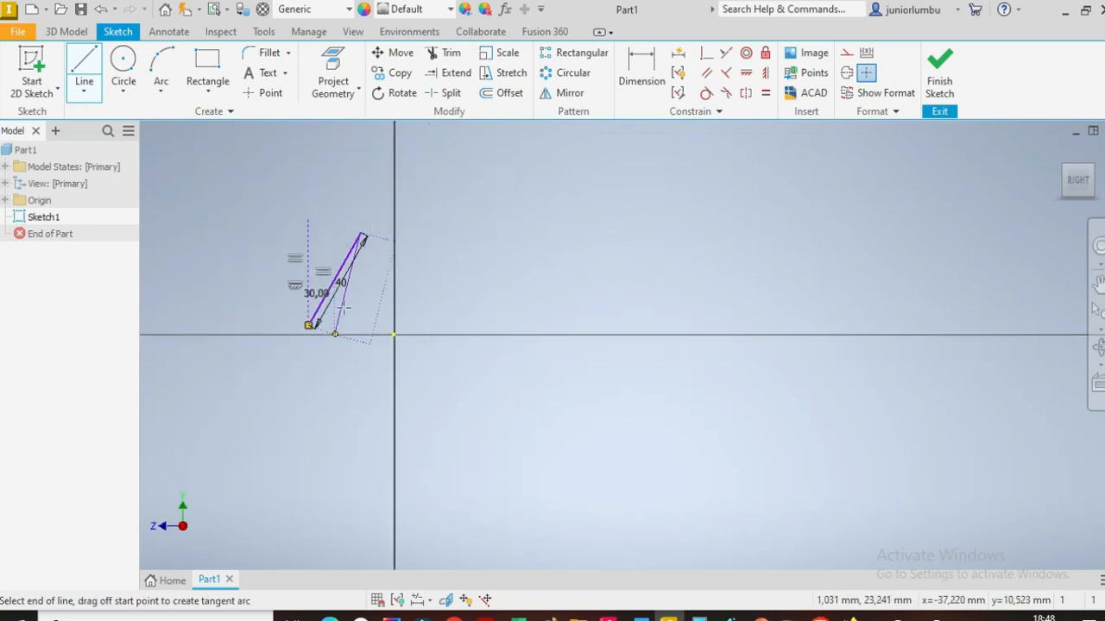
scroll(309, 285, up, 3)
scroll(309, 285, up, 2)
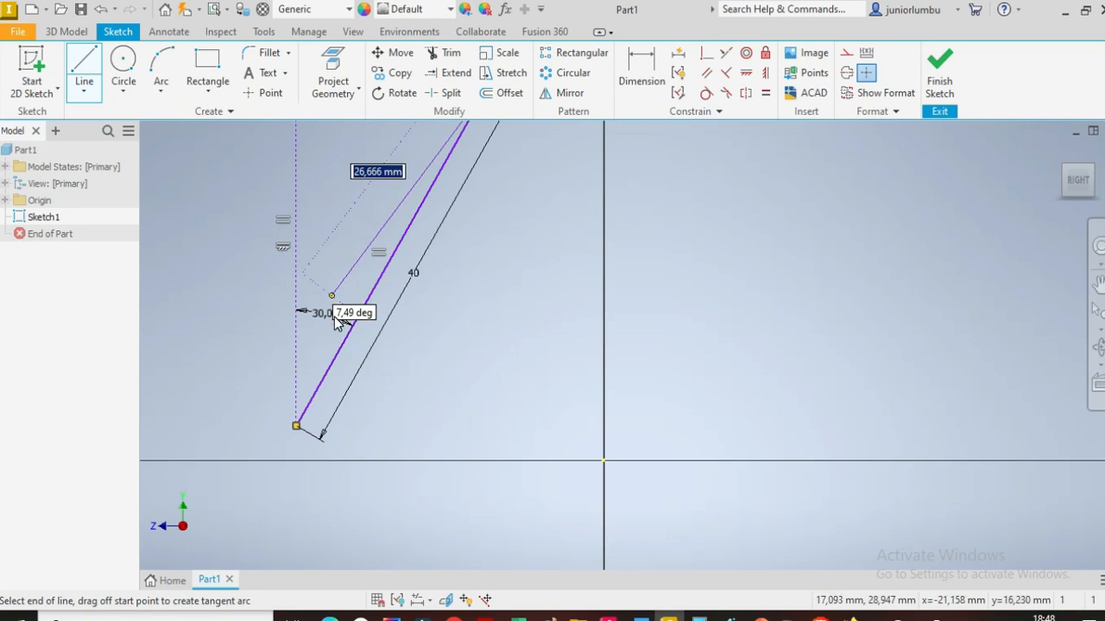
scroll(370, 254, down, 3)
scroll(380, 216, up, 3)
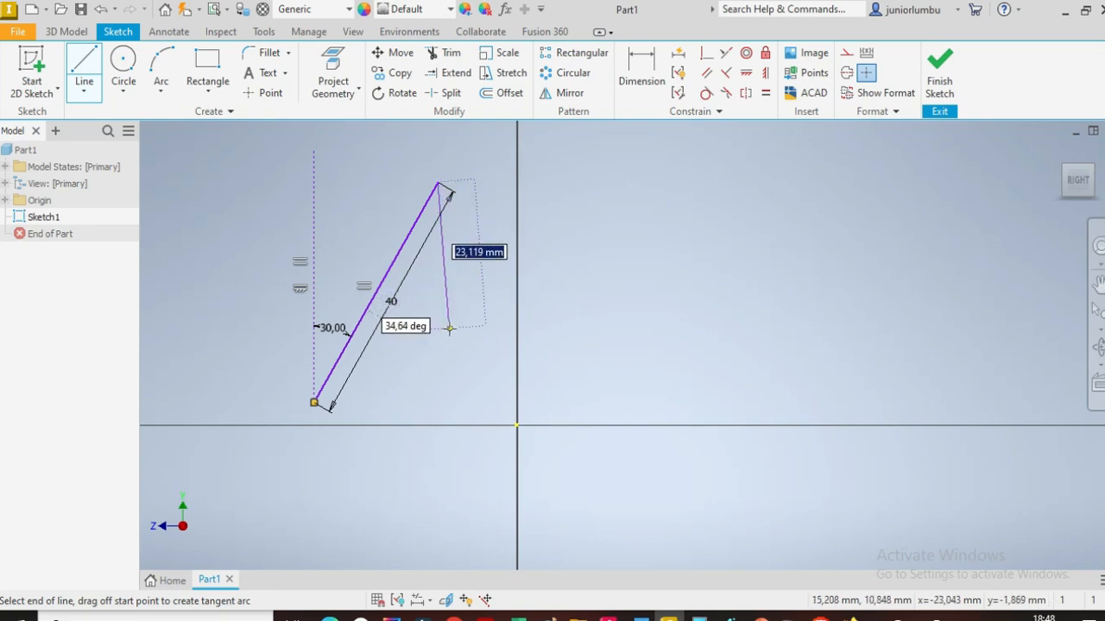
key(Escape)
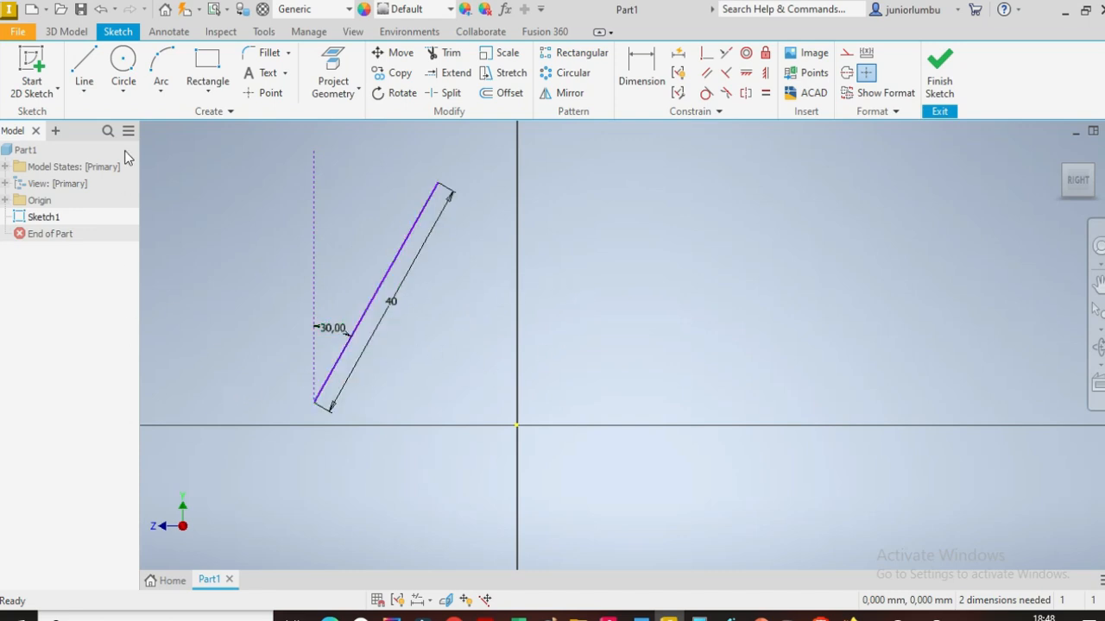
- Draw a separate horizontal line about 64 mm long to the right of the origin, just above the horizontal axis
click(83, 62)
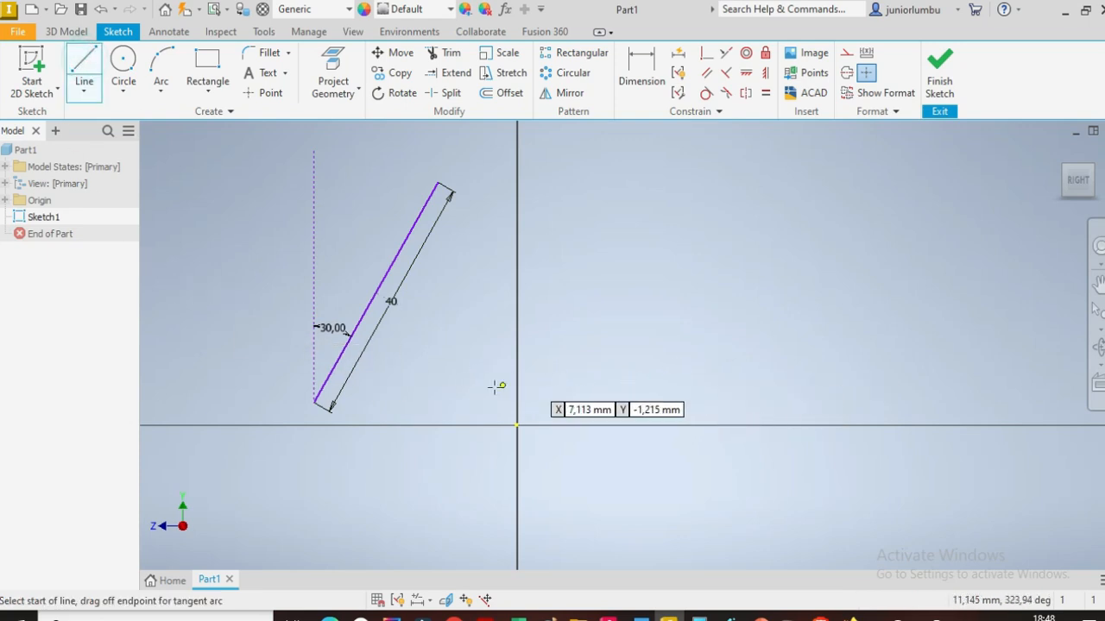
click(572, 385)
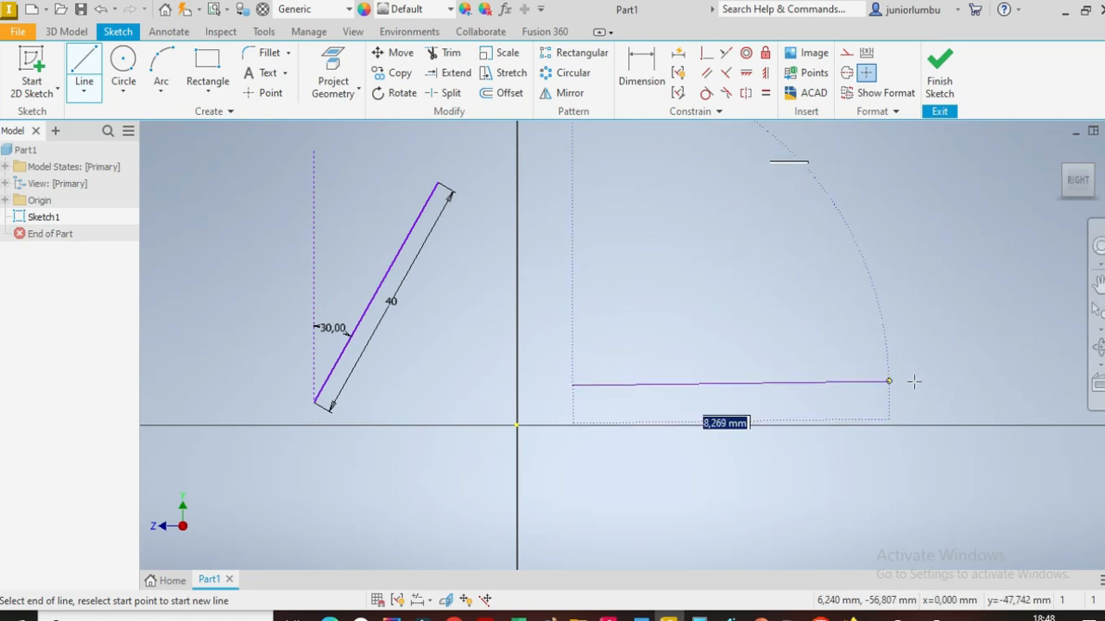
click(969, 385)
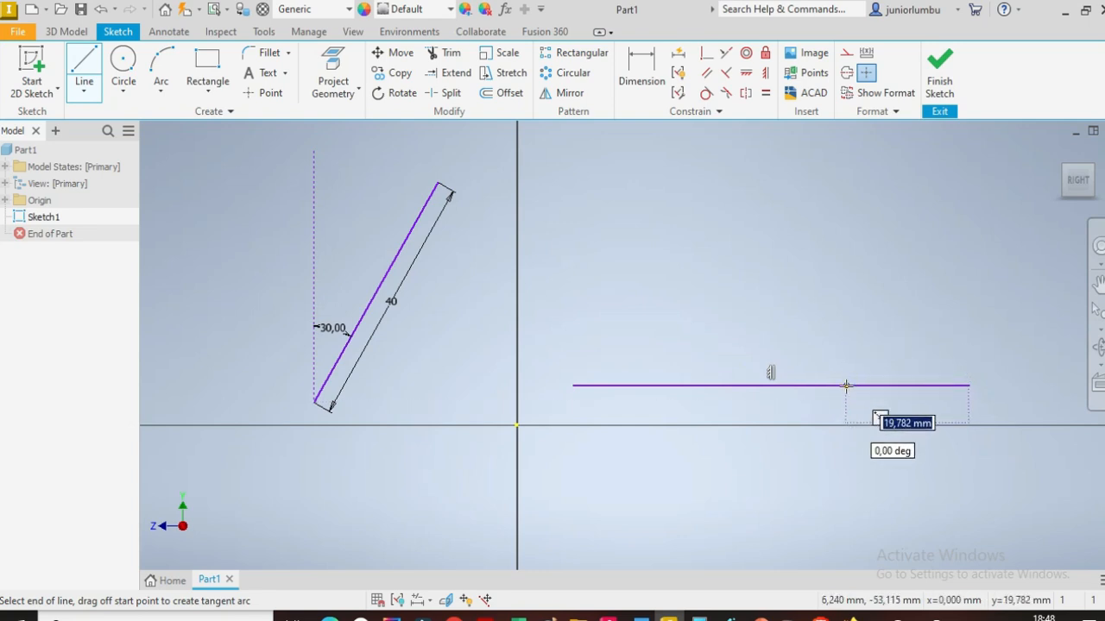
- Dimension the horizontal line's length above it and set it to 65 mm
click(640, 83)
click(672, 385)
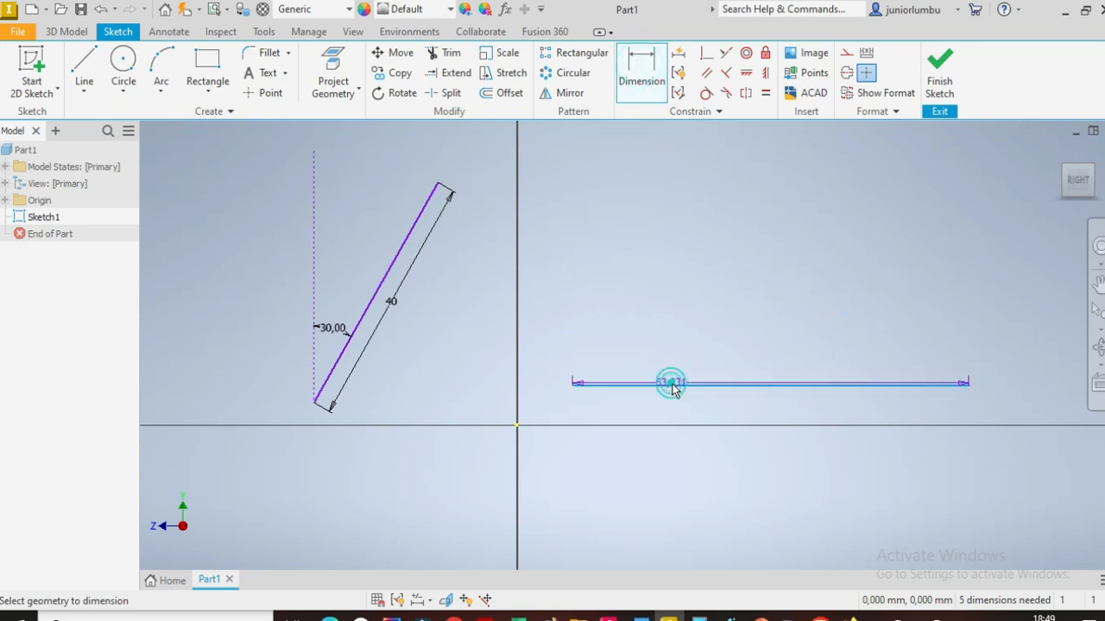
click(712, 314)
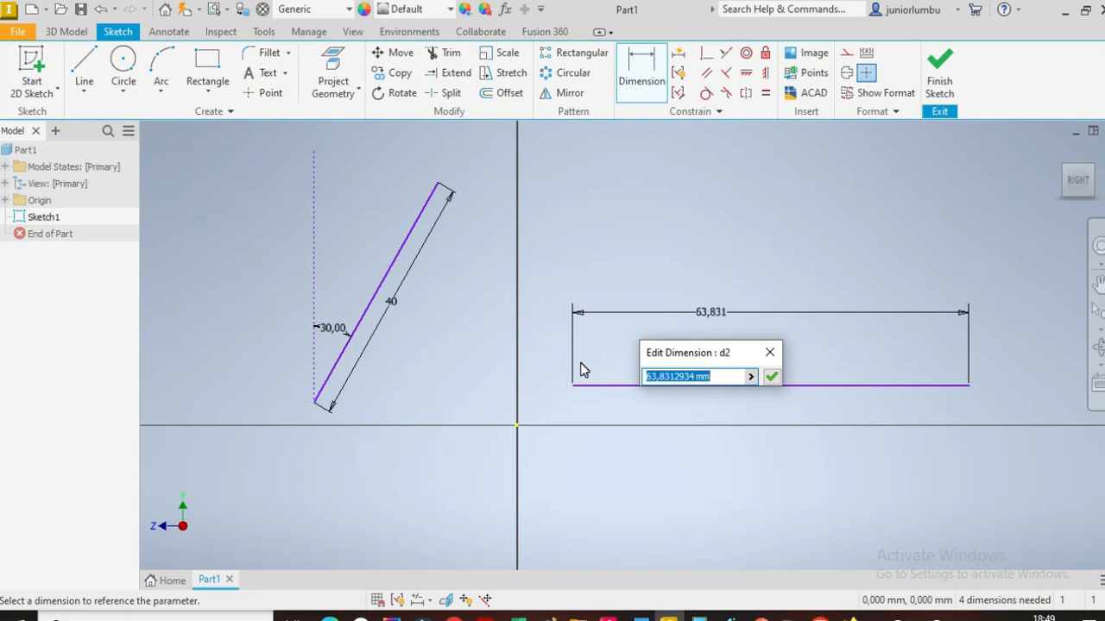
text(65)
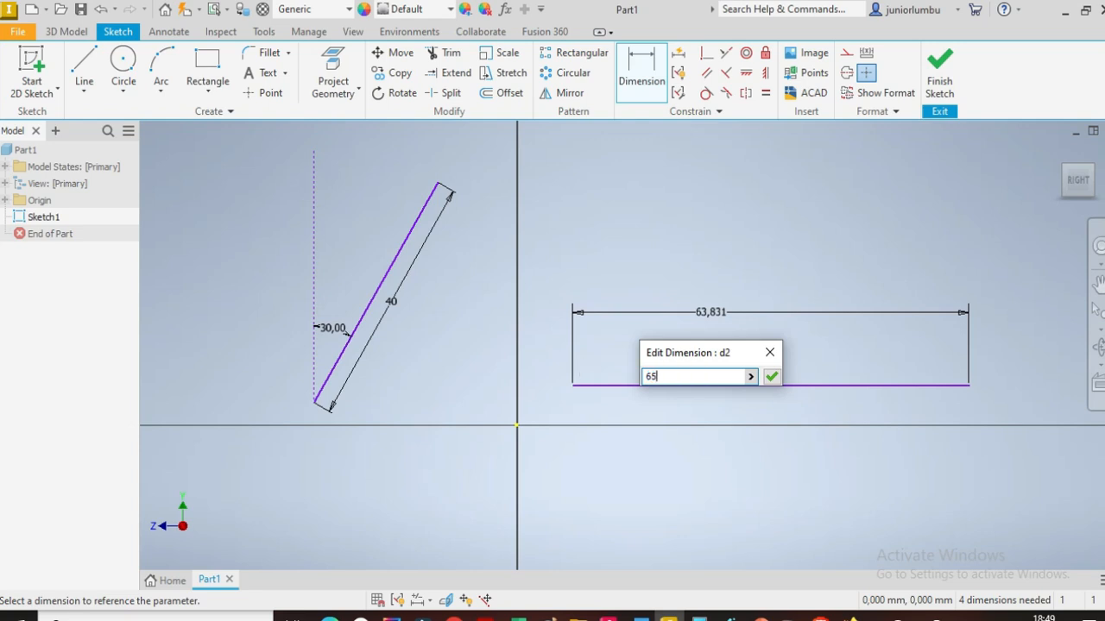
key(Return)
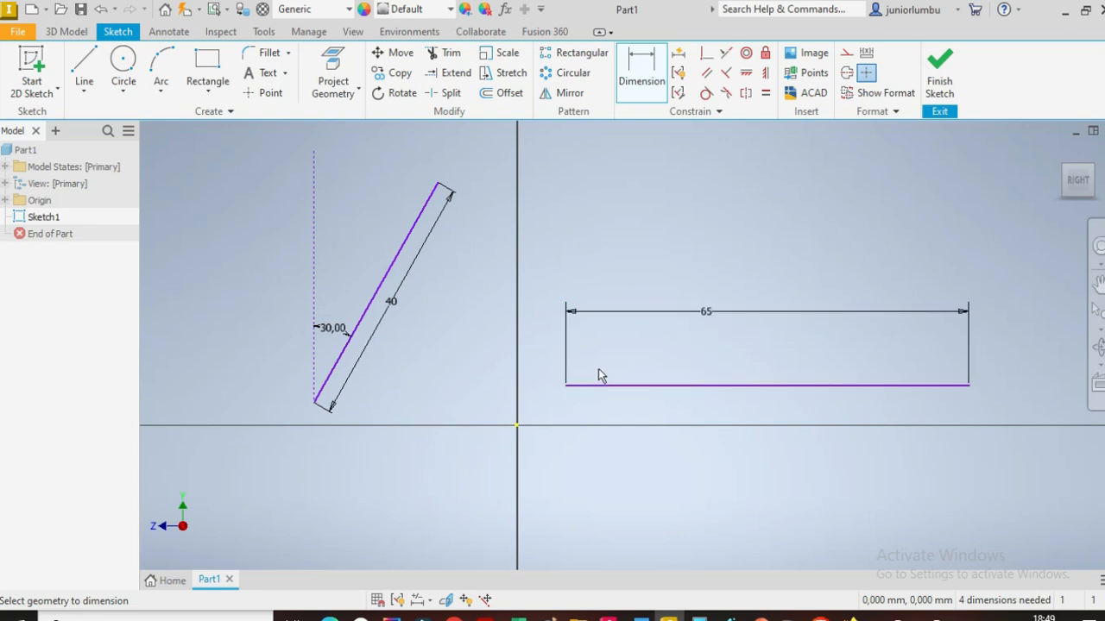
scroll(501, 371, up, 3)
scroll(704, 349, up, 3)
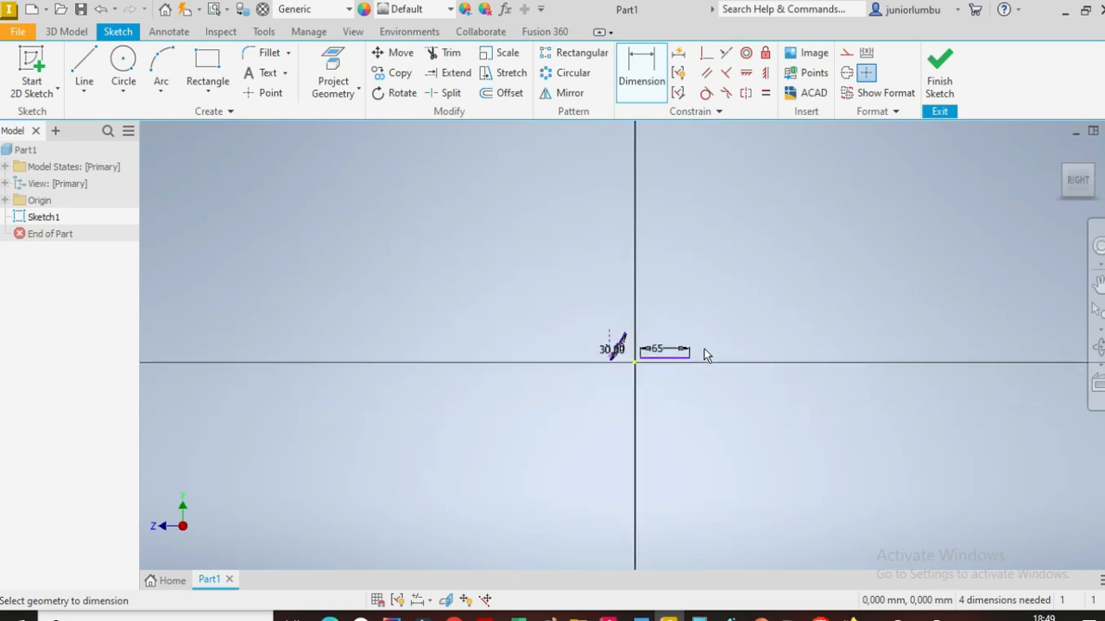
scroll(686, 363, down, 3)
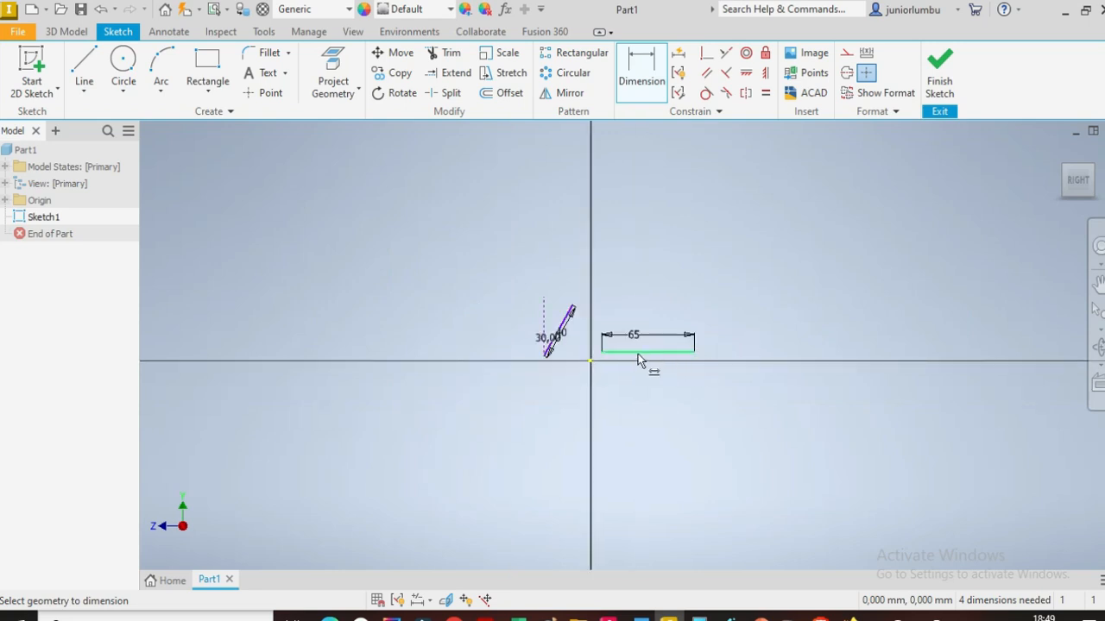
scroll(720, 339, down, 3)
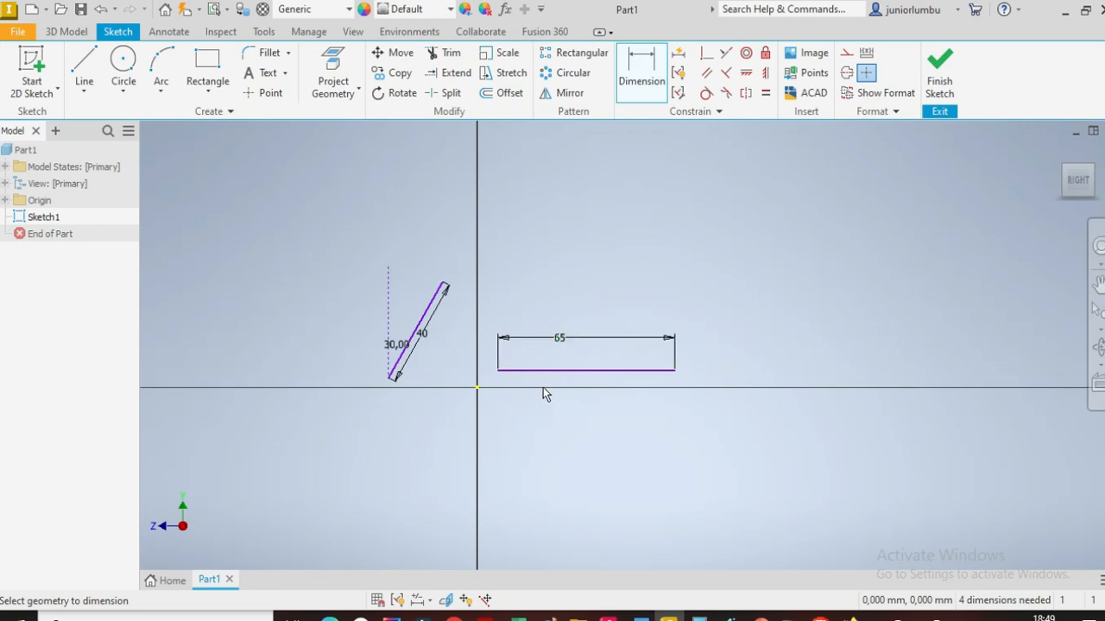
scroll(543, 388, up, 6)
scroll(533, 385, down, 5)
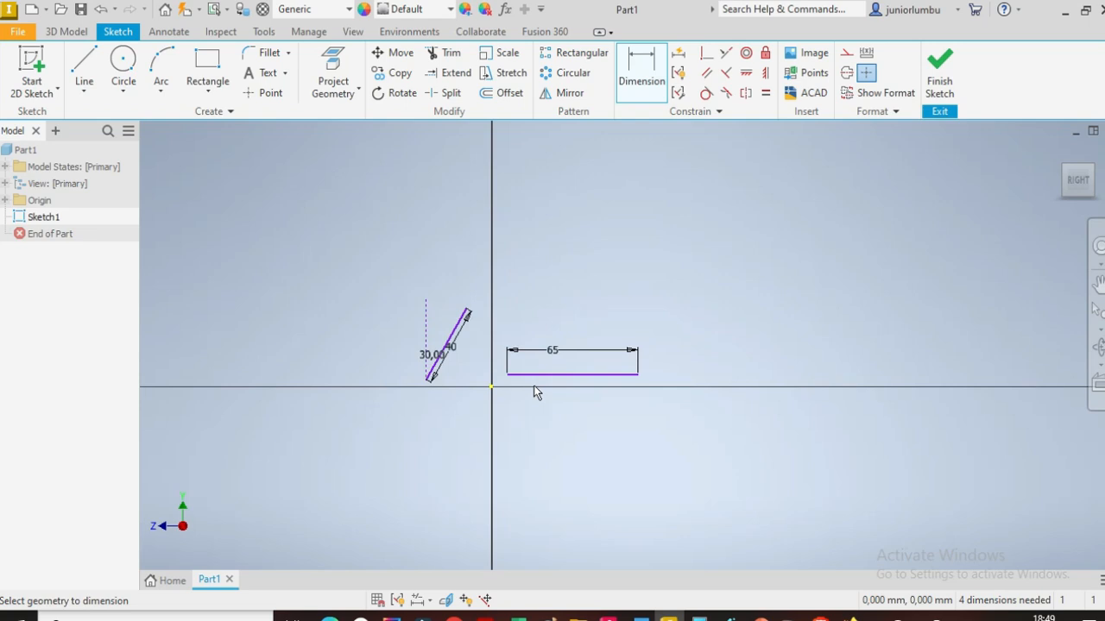
scroll(534, 391, up, 2)
scroll(529, 362, down, 5)
scroll(525, 384, up, 5)
scroll(519, 395, down, 4)
scroll(527, 391, up, 2)
scroll(530, 385, down, 4)
scroll(533, 382, up, 1)
scroll(533, 385, up, 4)
scroll(535, 382, down, 5)
scroll(535, 385, up, 4)
scroll(535, 385, down, 4)
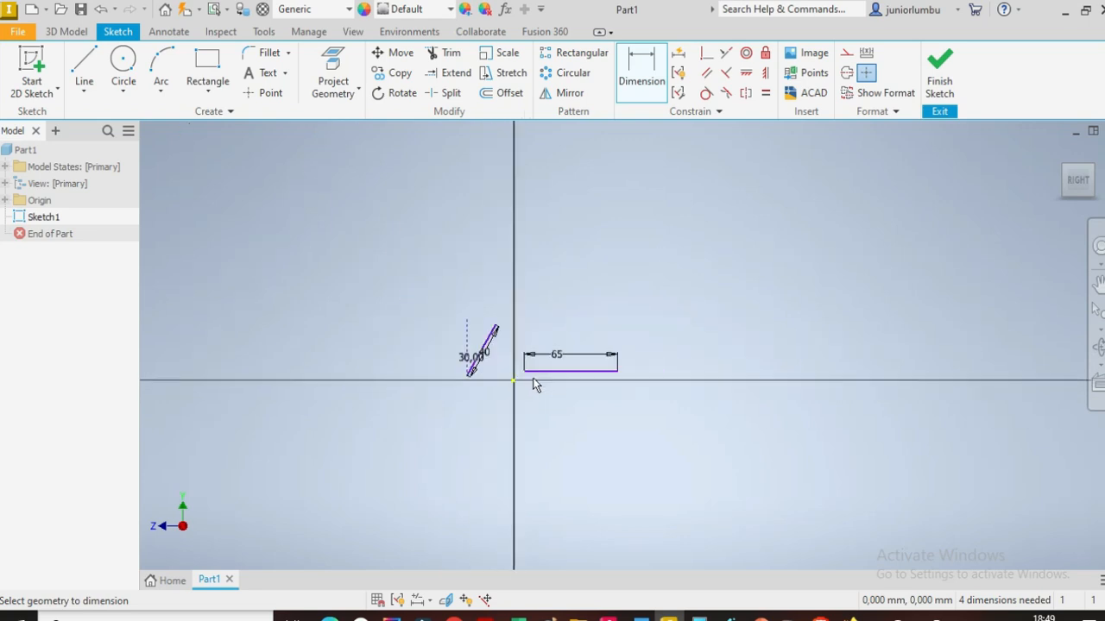
scroll(536, 385, up, 3)
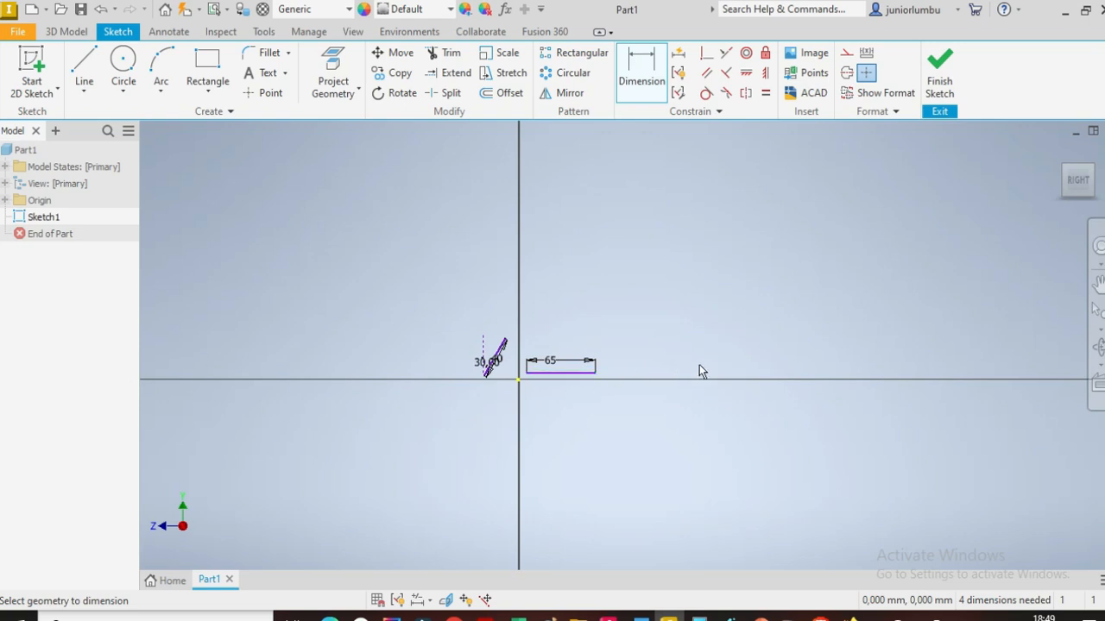
- Draw a rectangle 85 mm wide and 35 mm high in the empty area beyond the lines, with its base on the horizontal axis
scroll(925, 373, down, 4)
scroll(927, 376, up, 3)
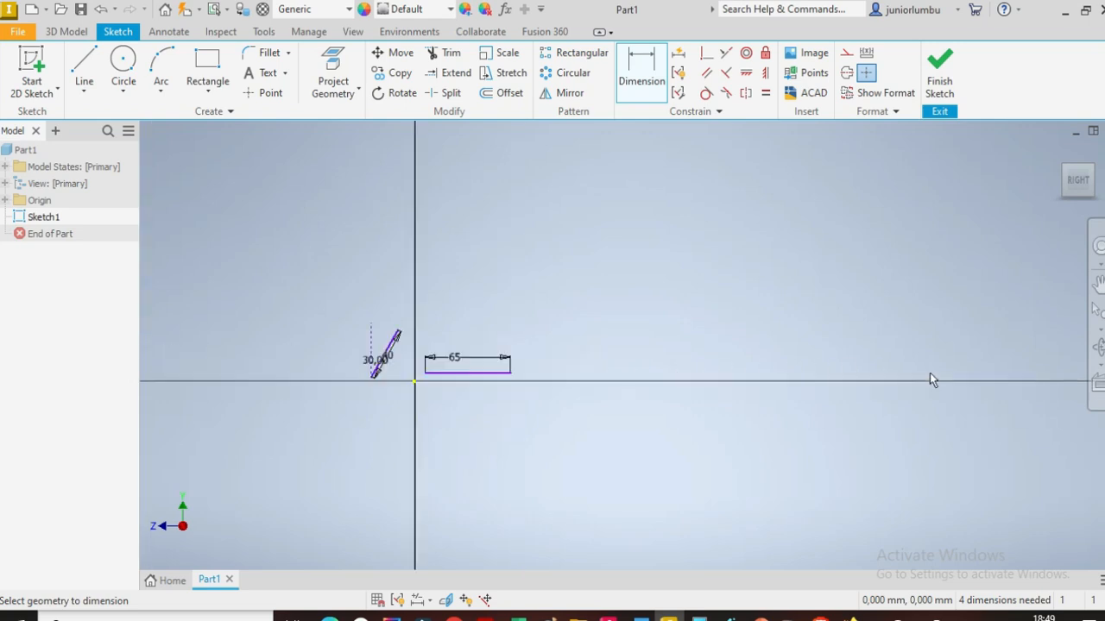
scroll(927, 381, down, 3)
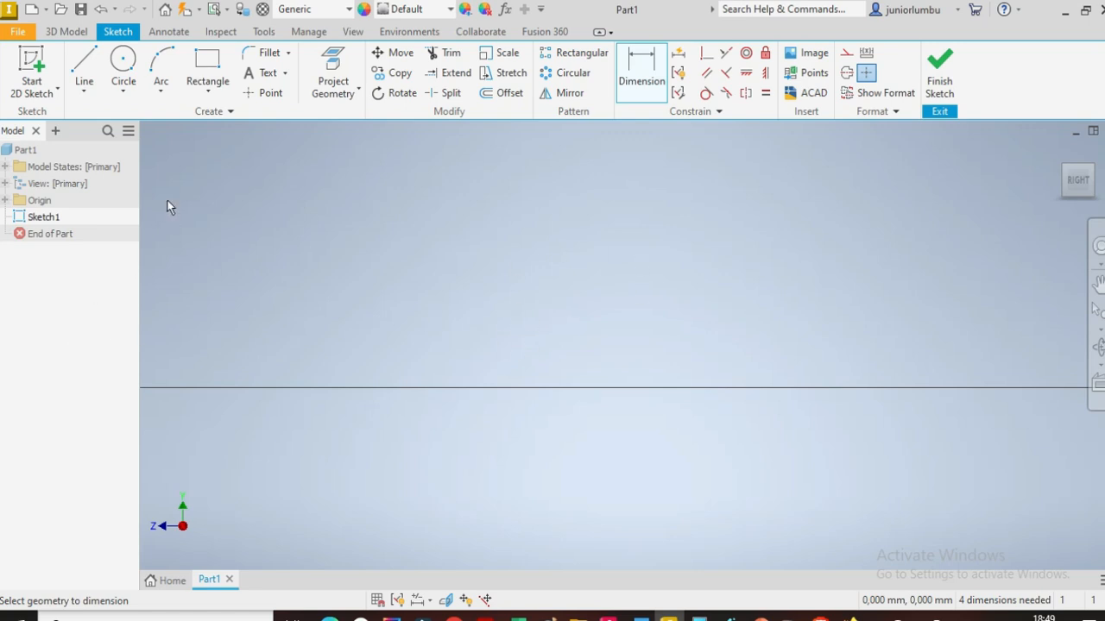
click(206, 58)
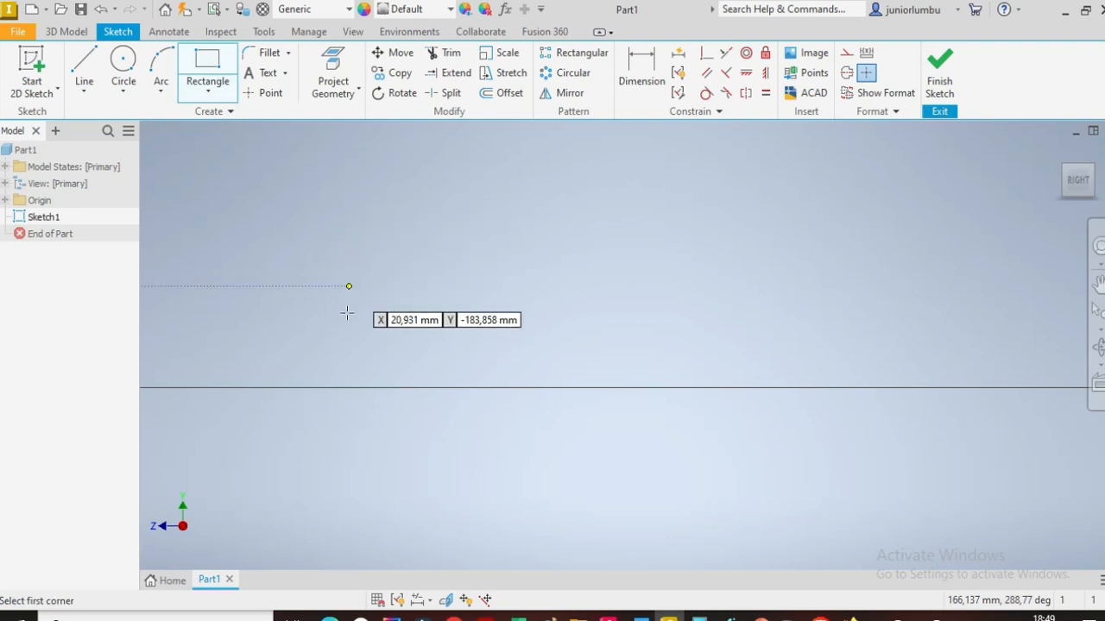
click(345, 387)
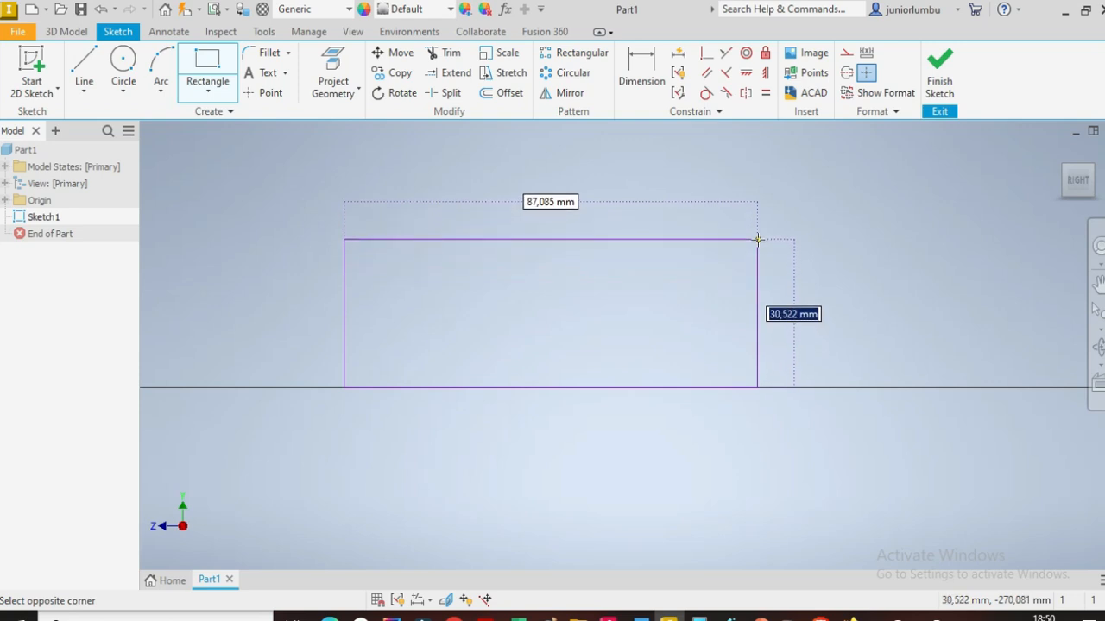
text(3)
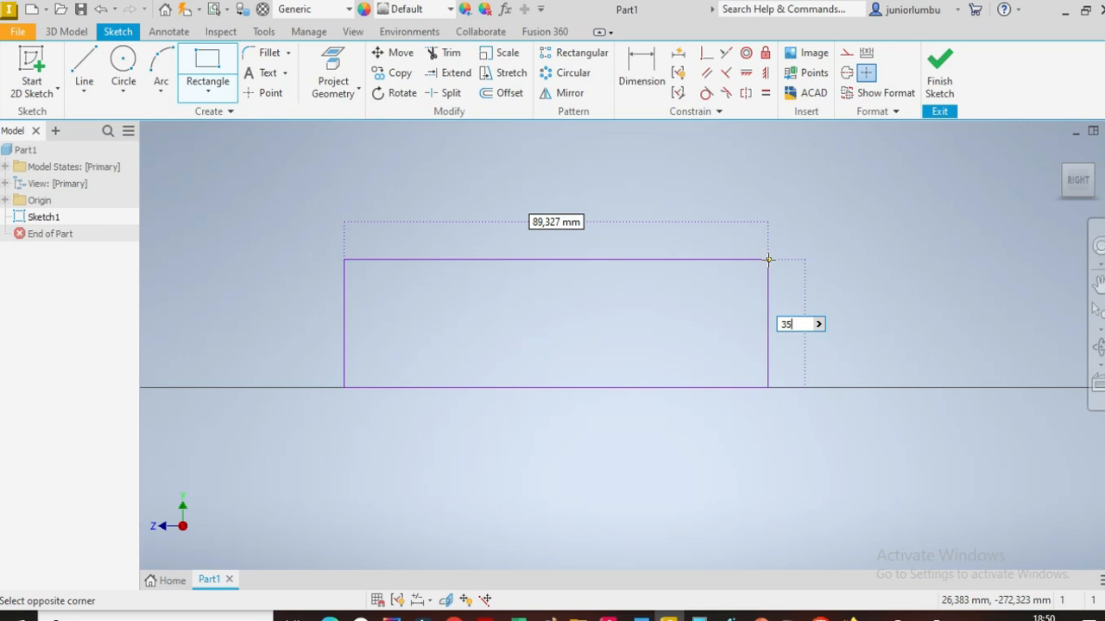
text(5)
key(Tab)
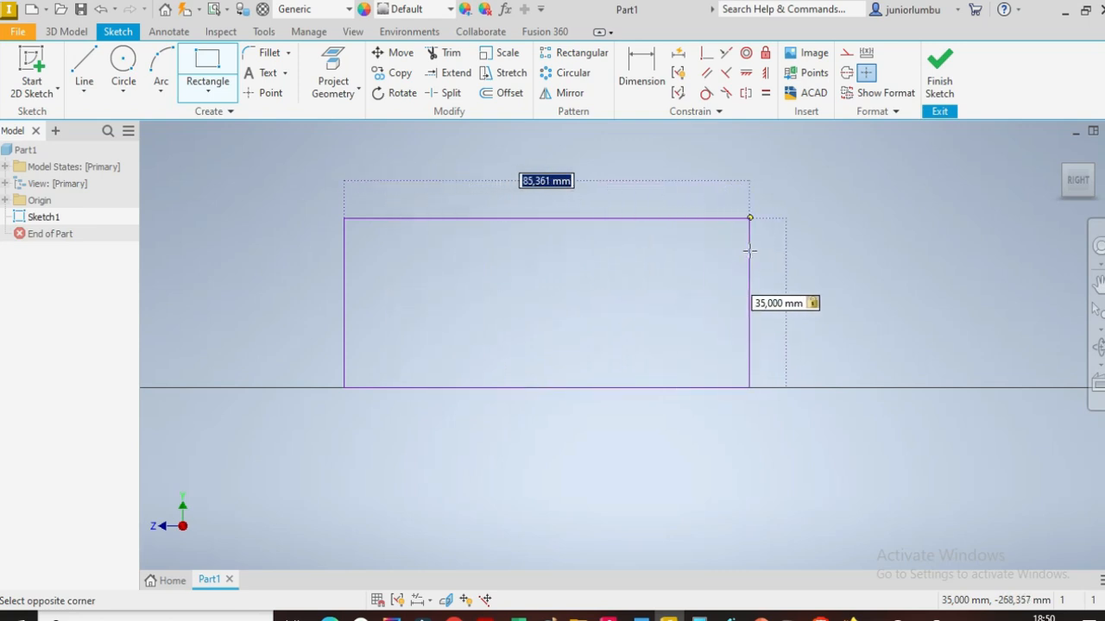
text(8)
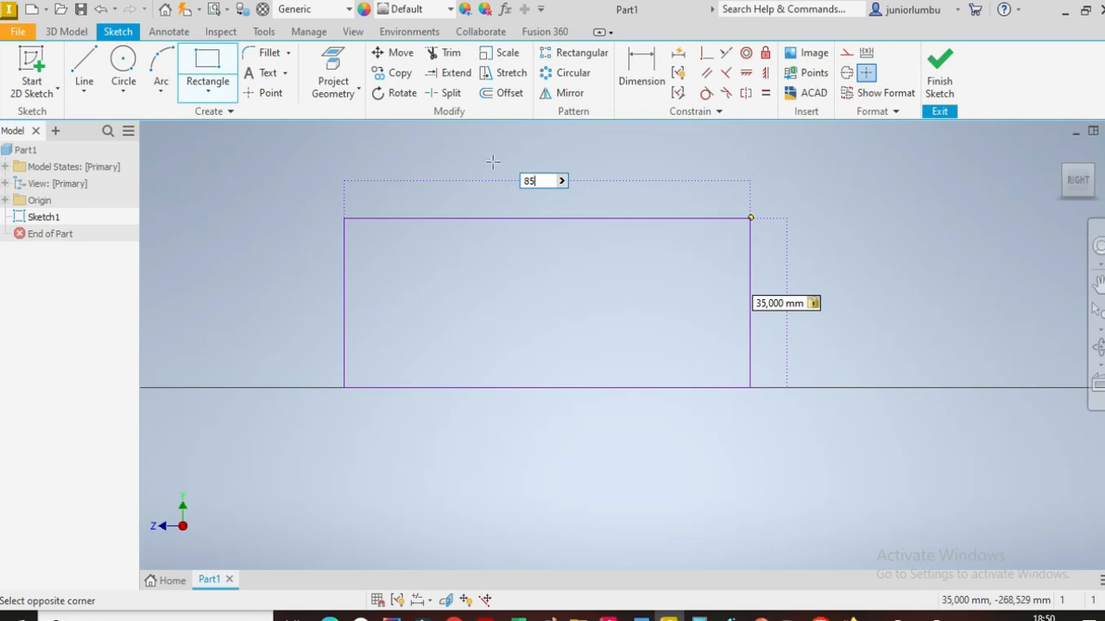
text(5)
key(Return)
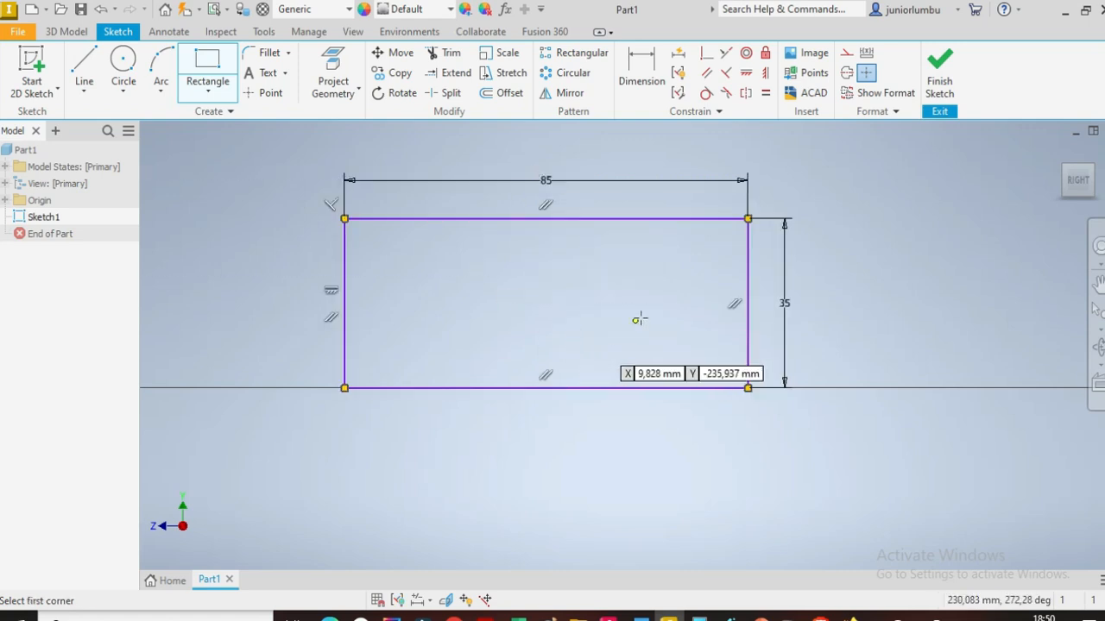
scroll(682, 285, down, 2)
scroll(589, 221, up, 3)
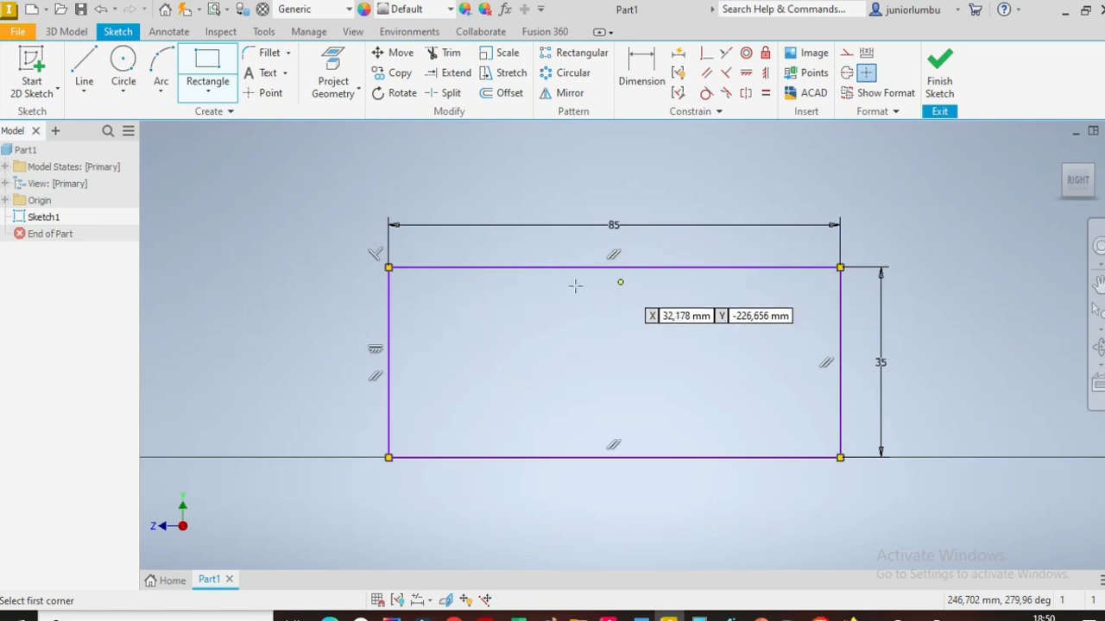
- Draw a second rectangle about 72 mm wide and 24 mm high to the right of the 85 mm rectangle, above the horizontal axis
scroll(480, 329, down, 2)
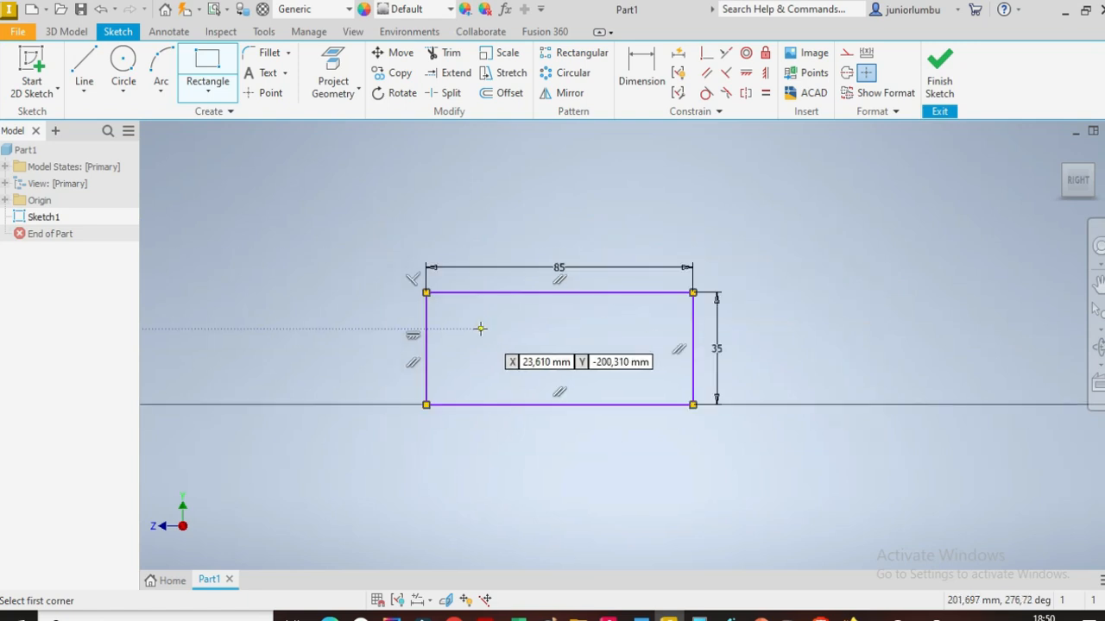
click(207, 61)
click(785, 296)
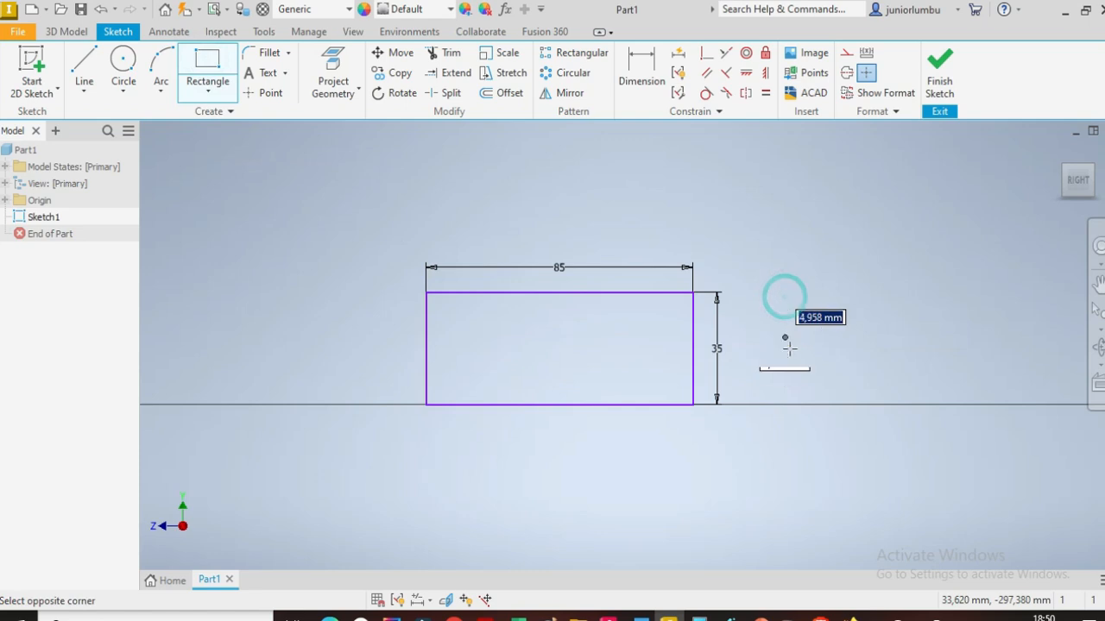
click(1010, 375)
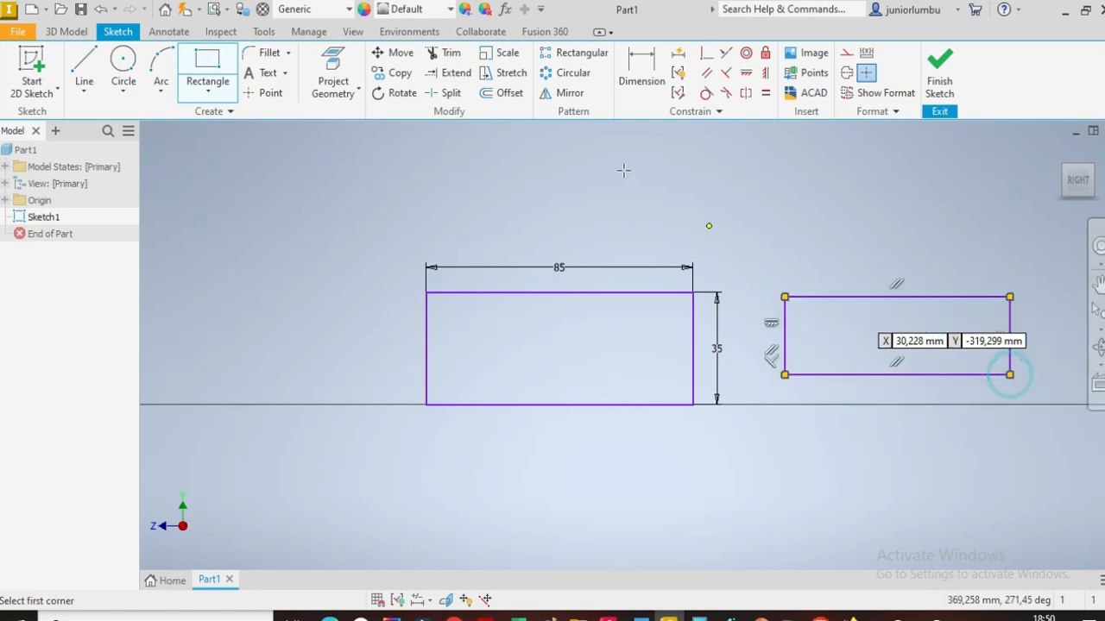
- Dimension the second rectangle, setting its width to 70 mm above it and its height to 20 mm on its left side
click(656, 76)
click(841, 297)
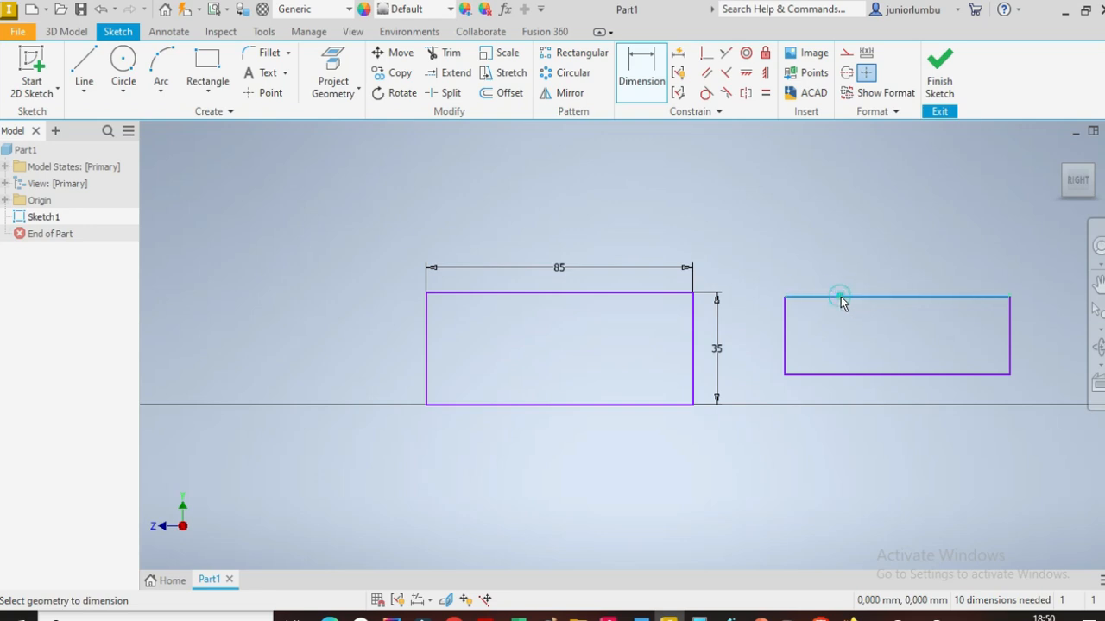
click(856, 249)
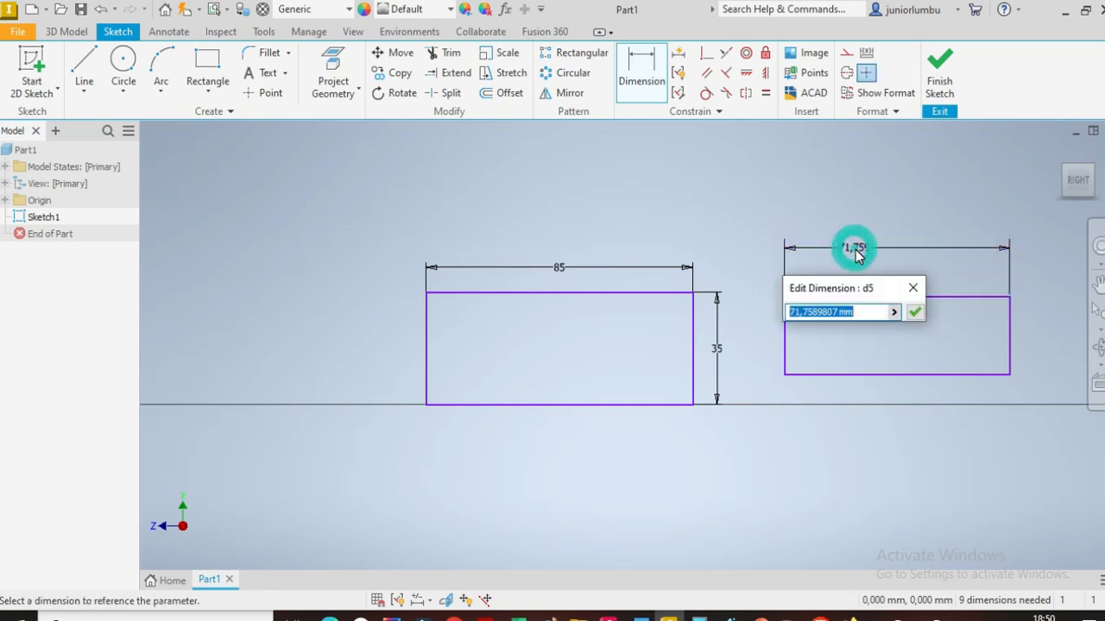
text(70)
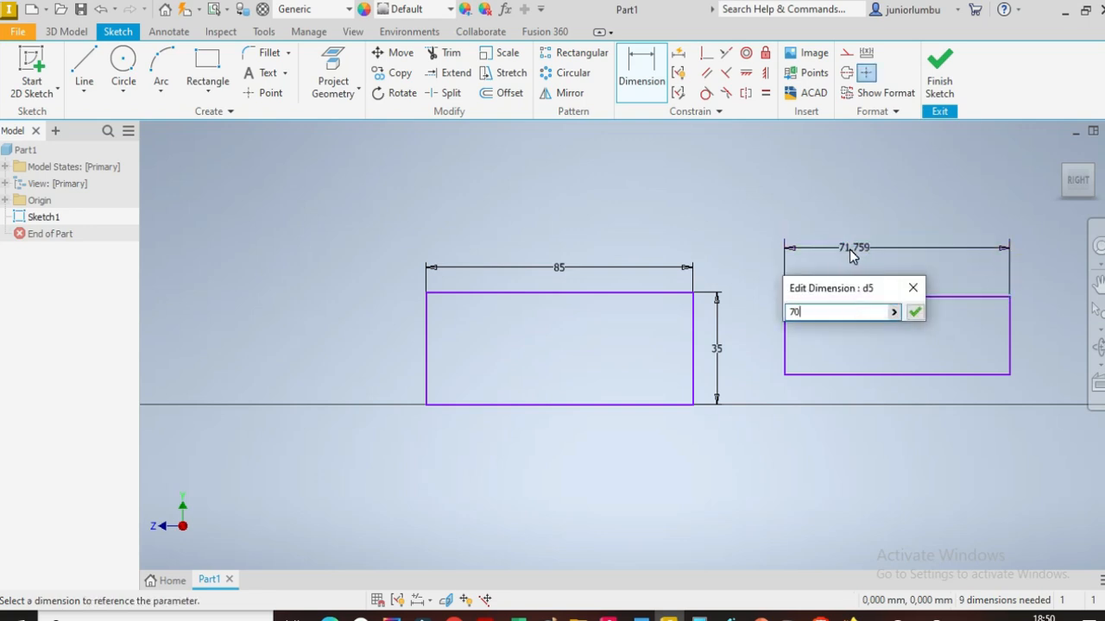
key(Return)
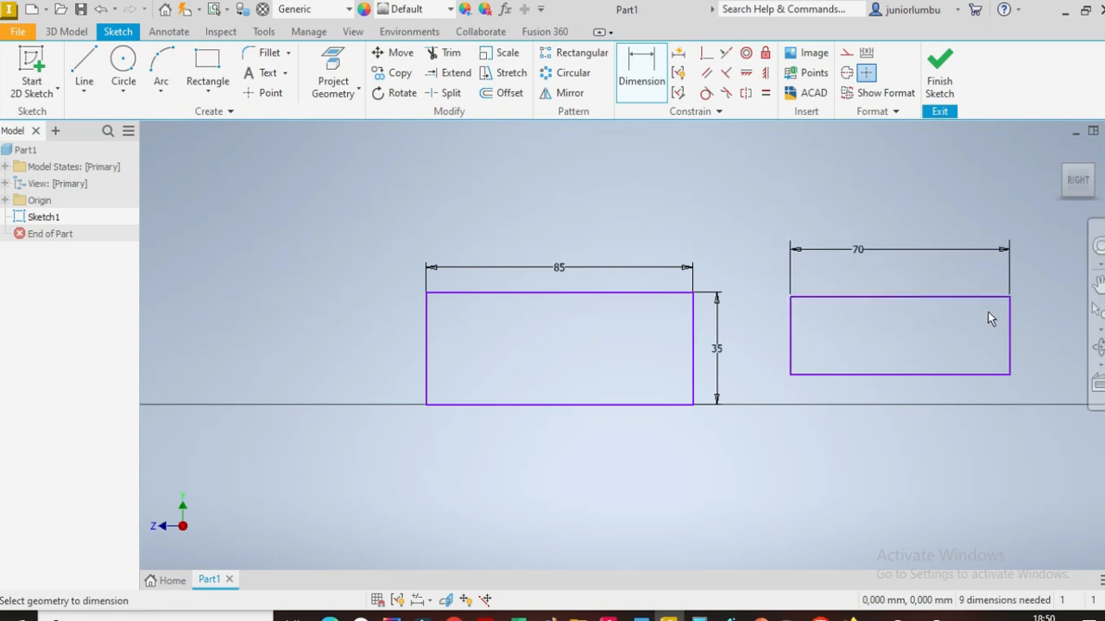
click(789, 328)
click(765, 332)
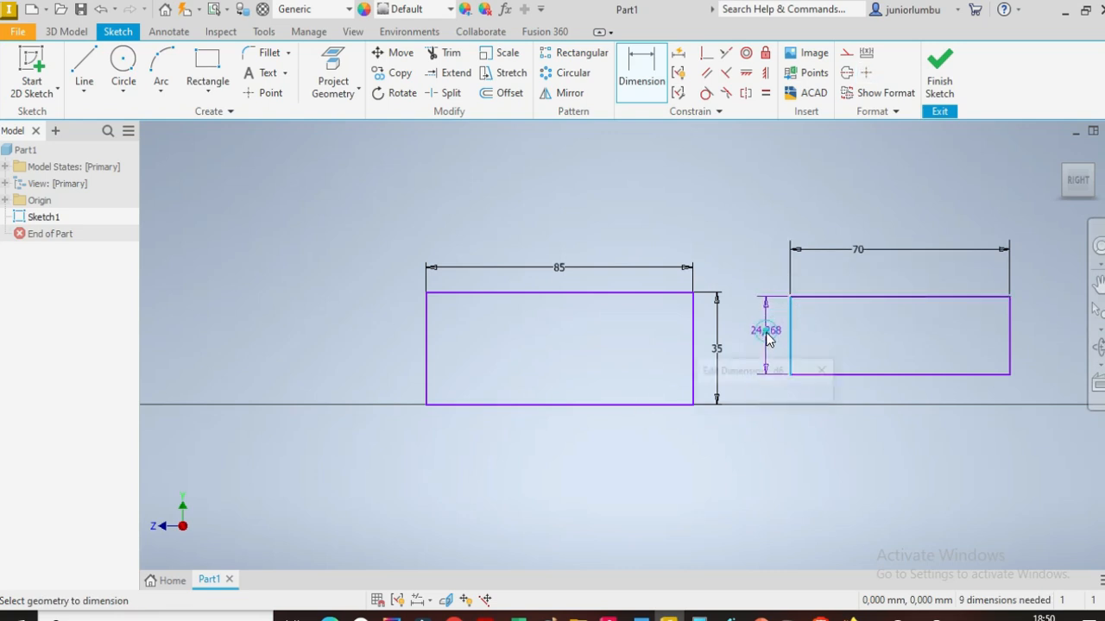
text(20)
key(Return)
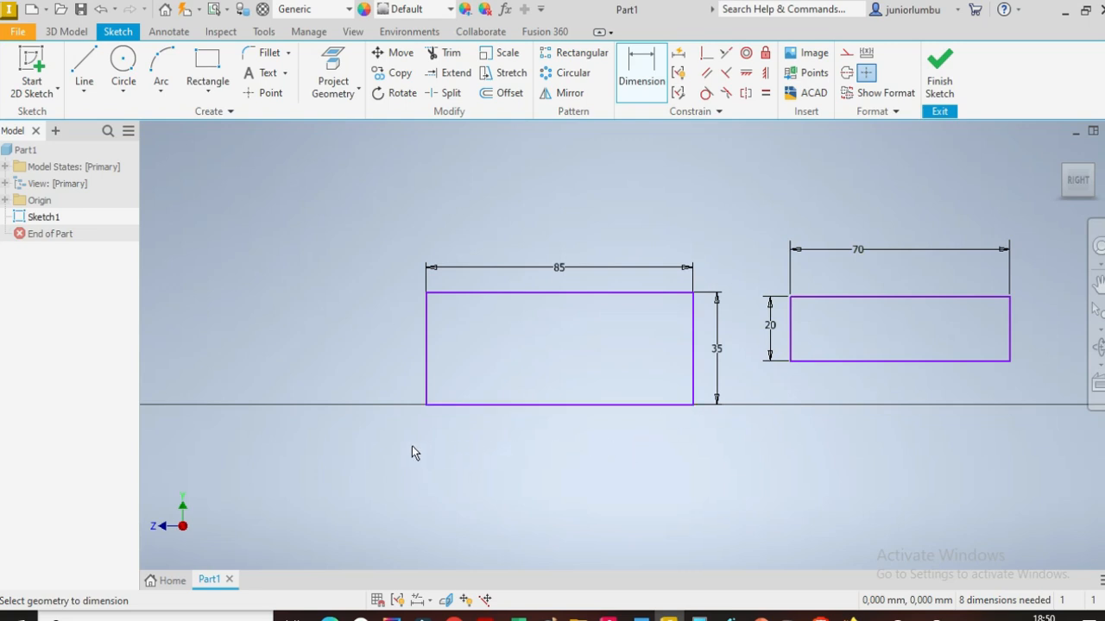
- Draw a three-point arc between the upper corners of the 85 mm rectangle, bulging upward with a radius of about 62 mm
click(164, 93)
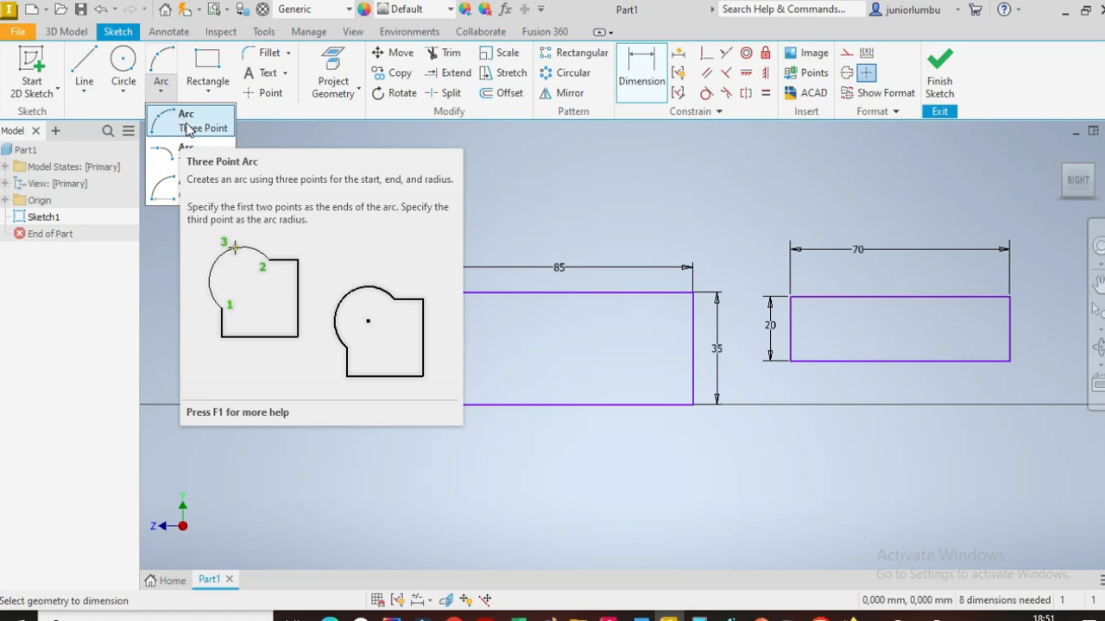
click(175, 126)
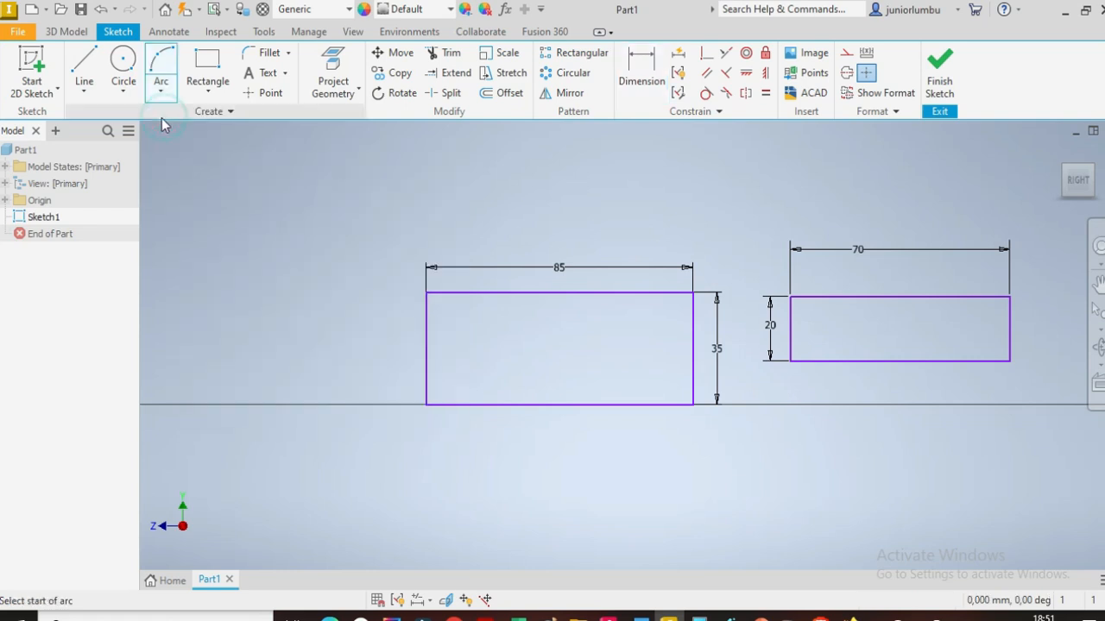
click(426, 292)
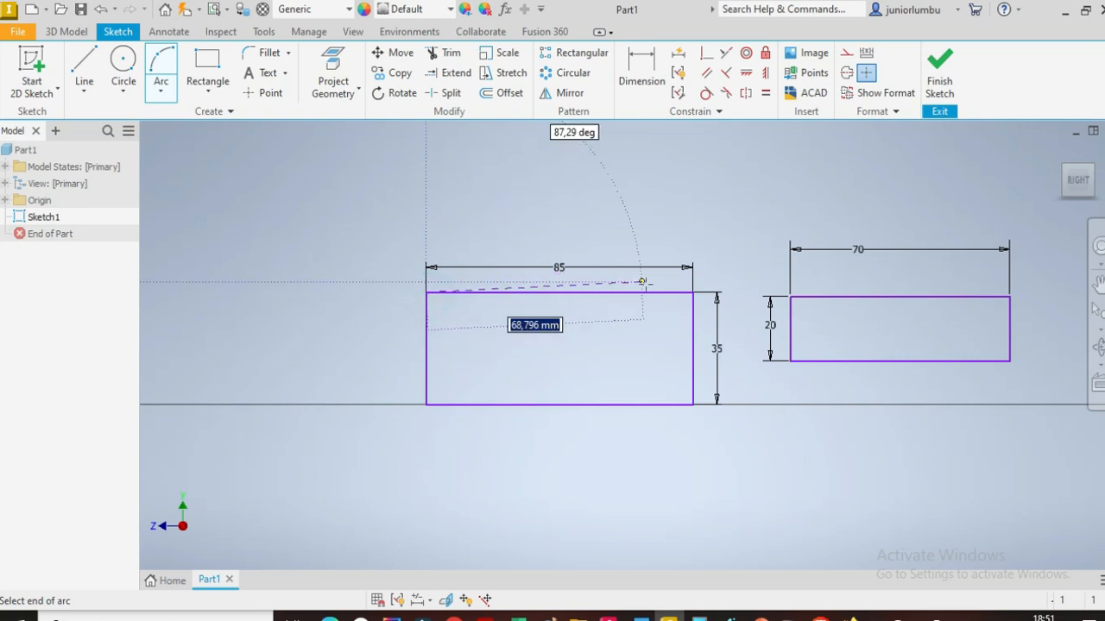
click(692, 292)
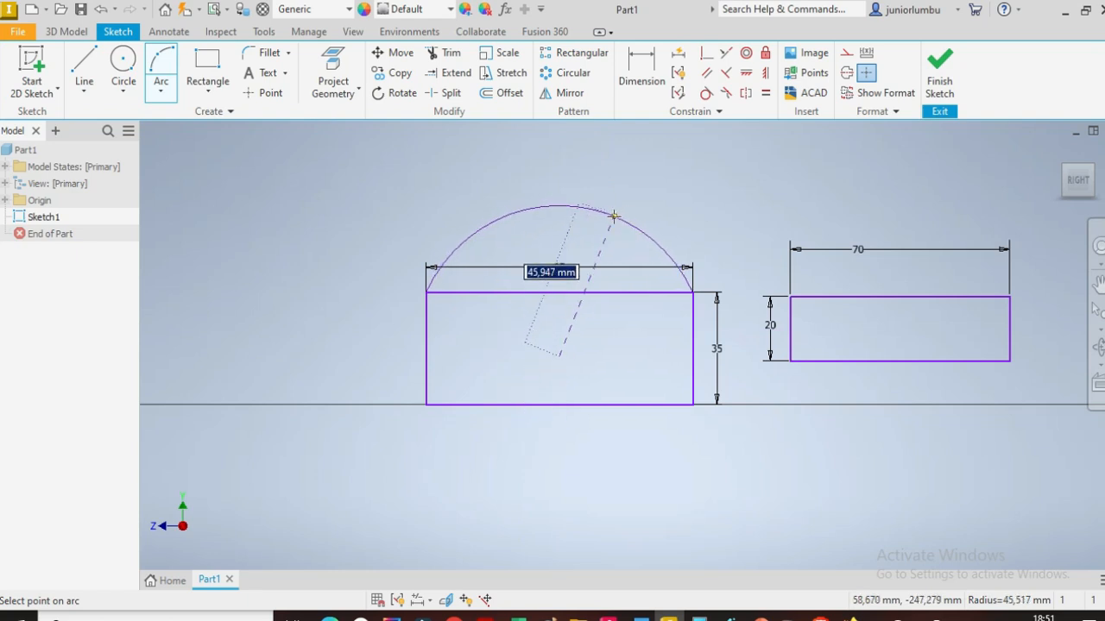
click(545, 239)
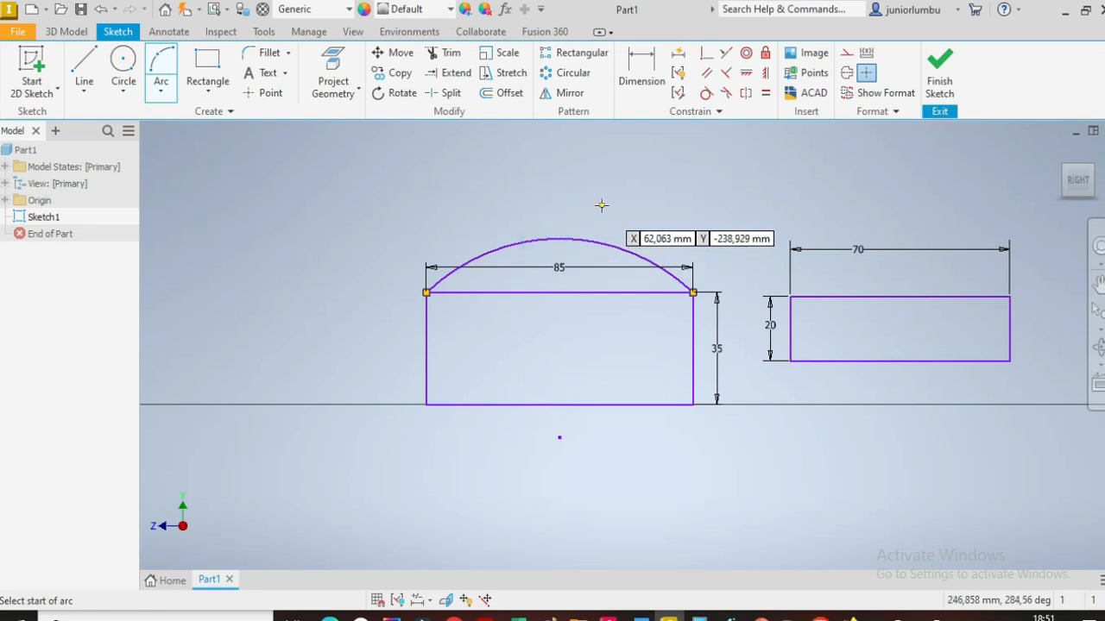
click(641, 69)
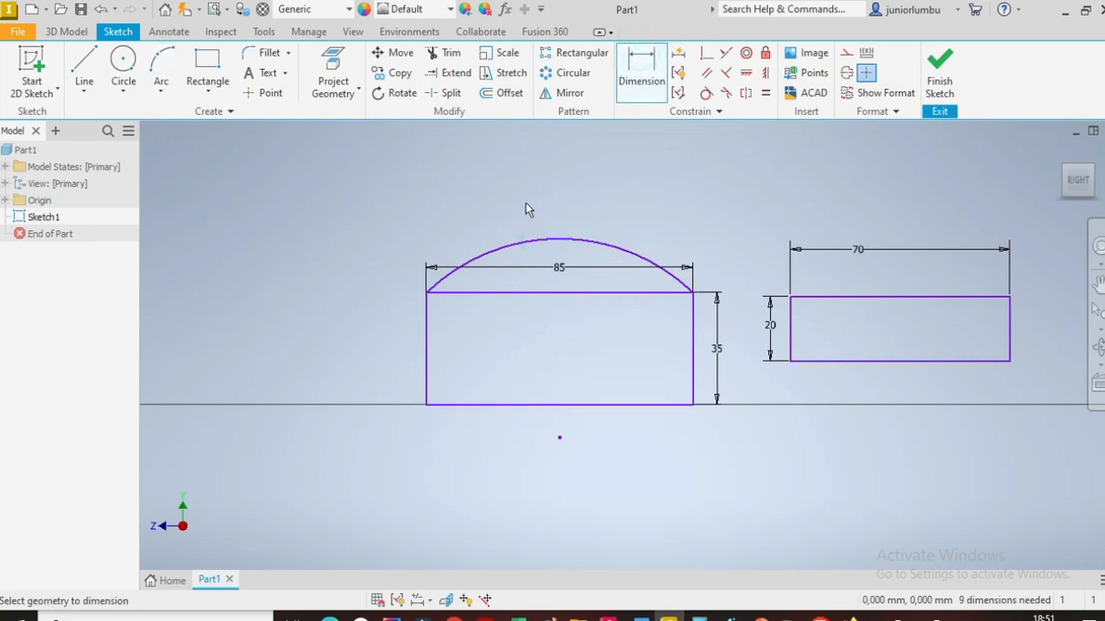
click(509, 251)
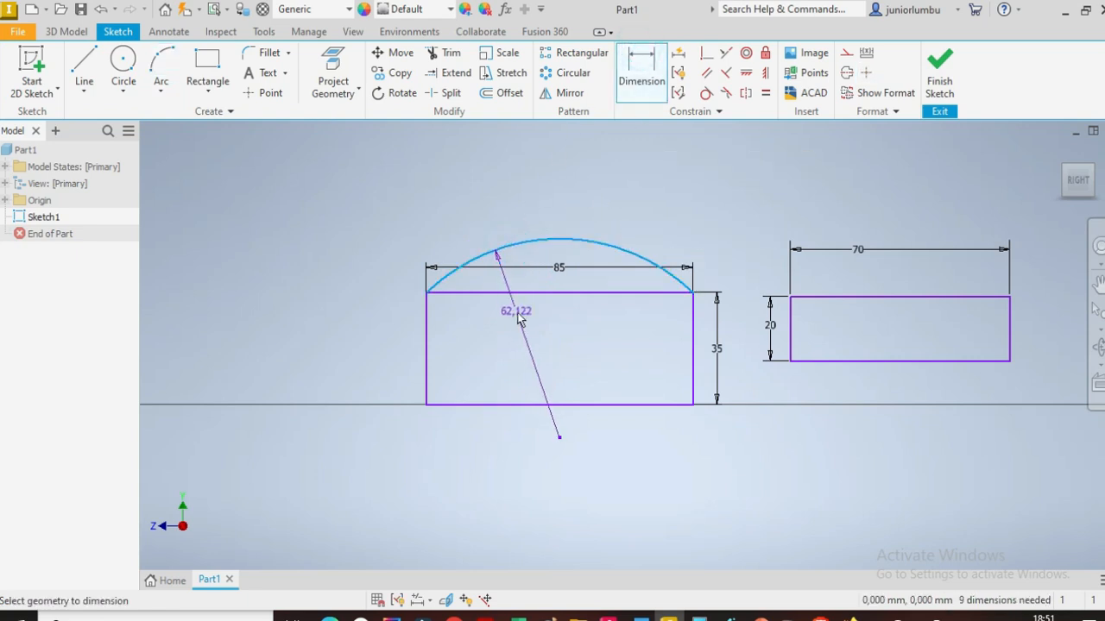
click(537, 336)
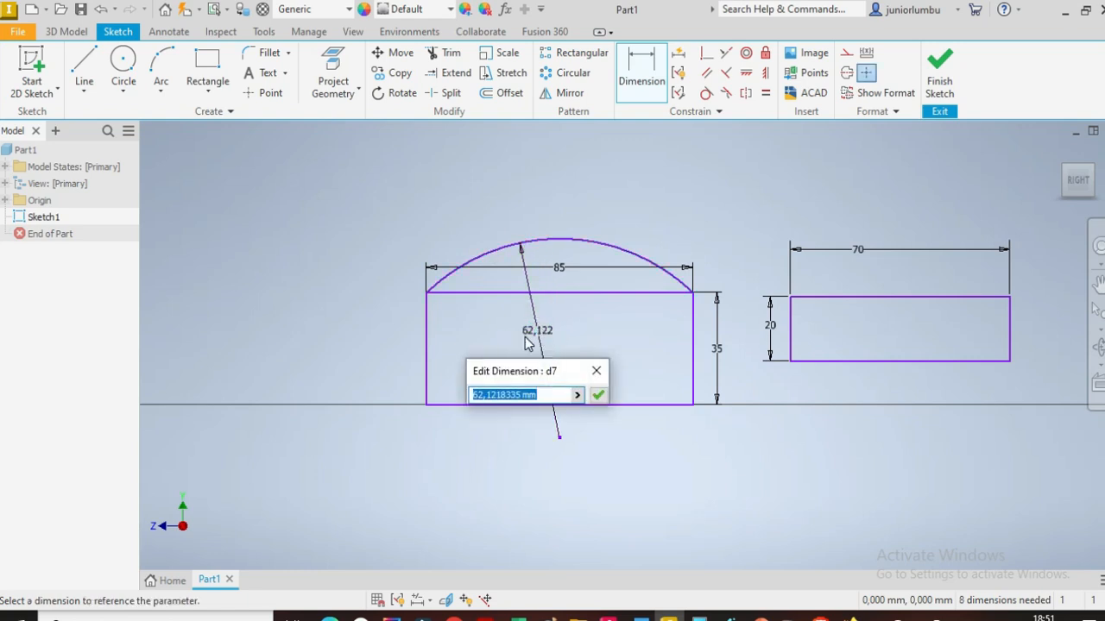
click(597, 373)
click(100, 11)
- Dimension the radius of the arc over the 85 mm rectangle and set it to 65 mm
click(629, 69)
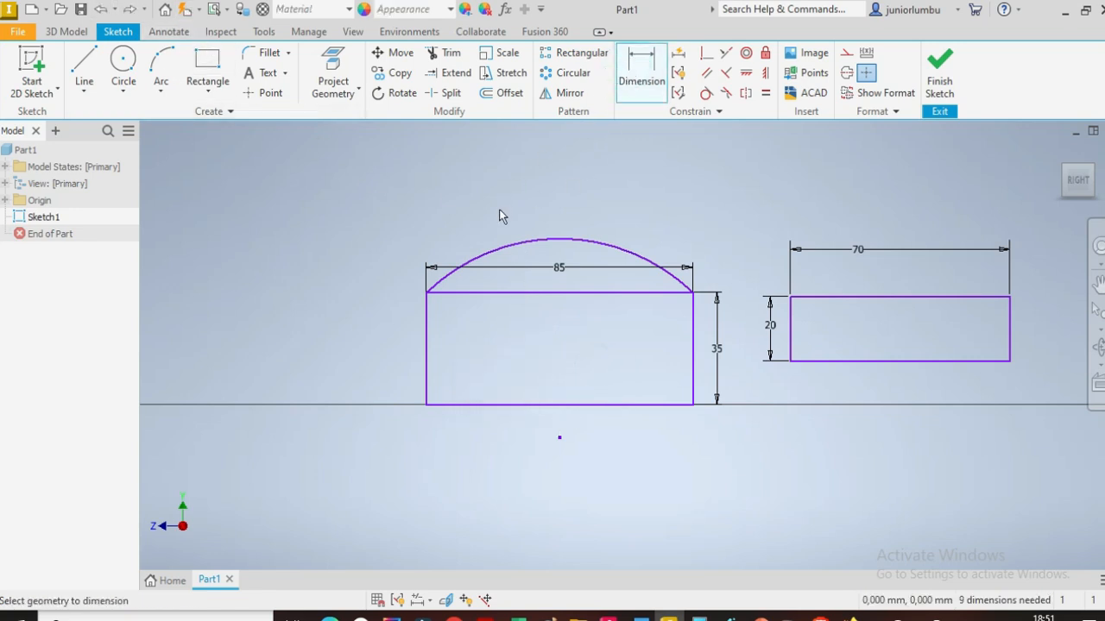
click(529, 250)
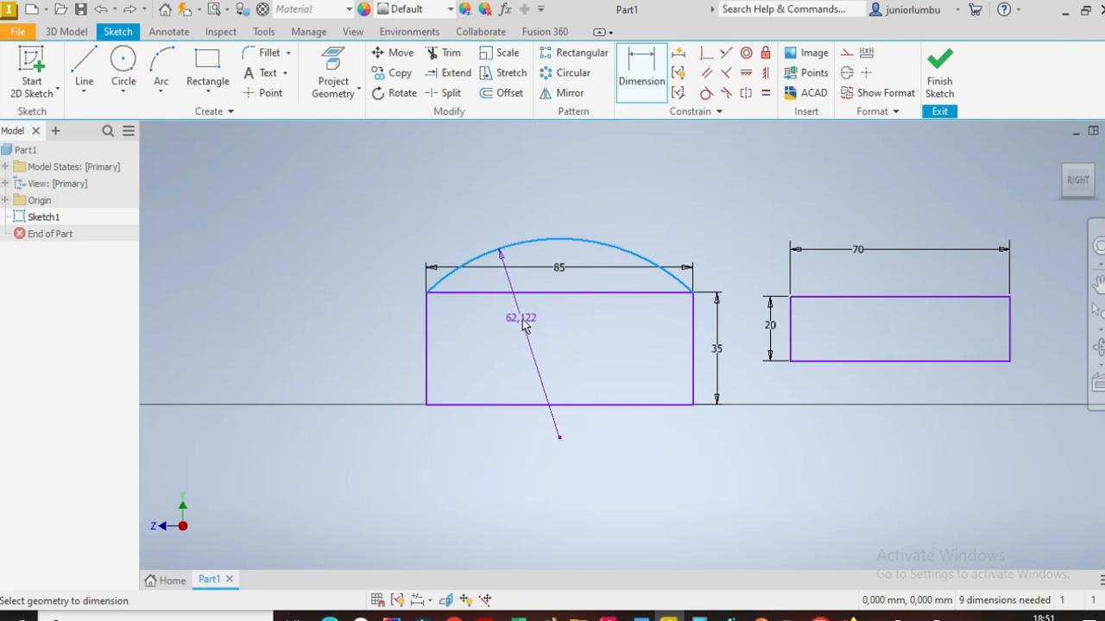
click(523, 323)
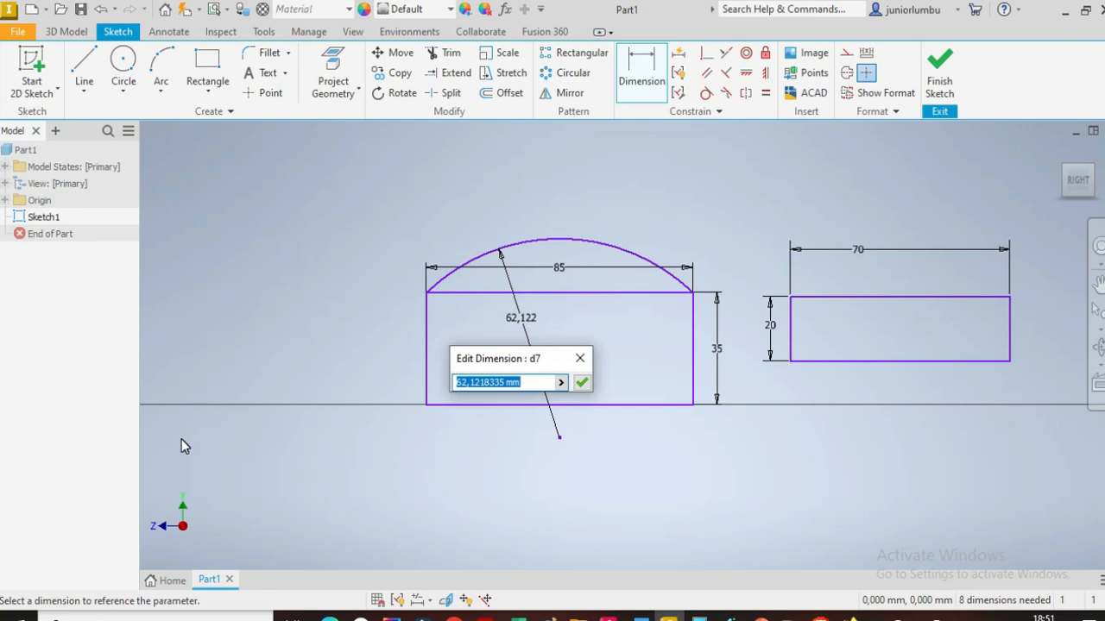
text(6)
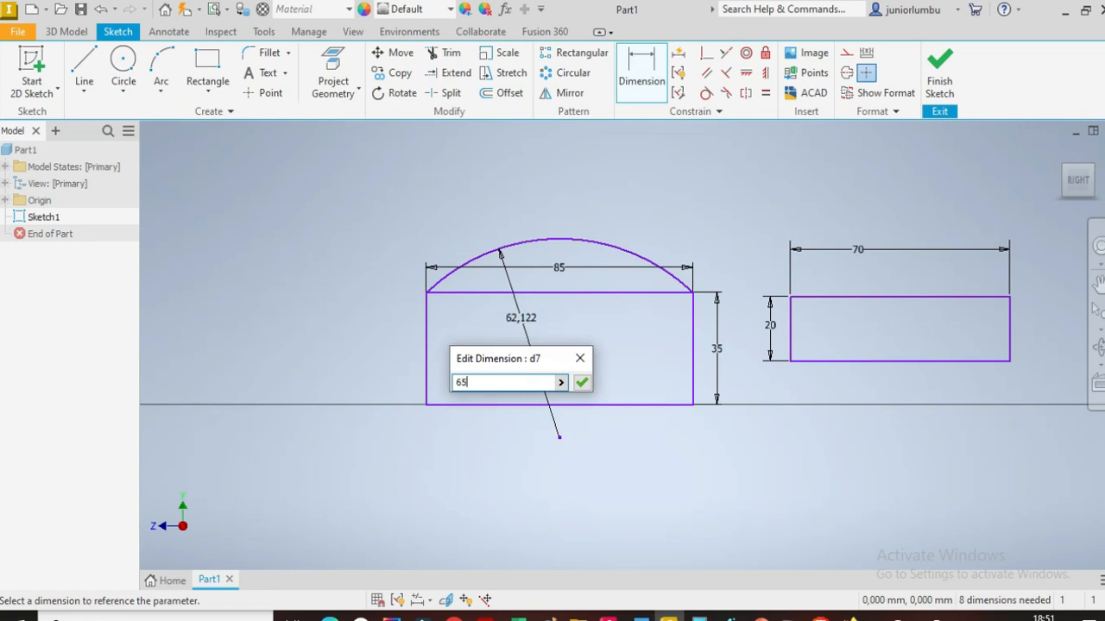
text(5)
key(Return)
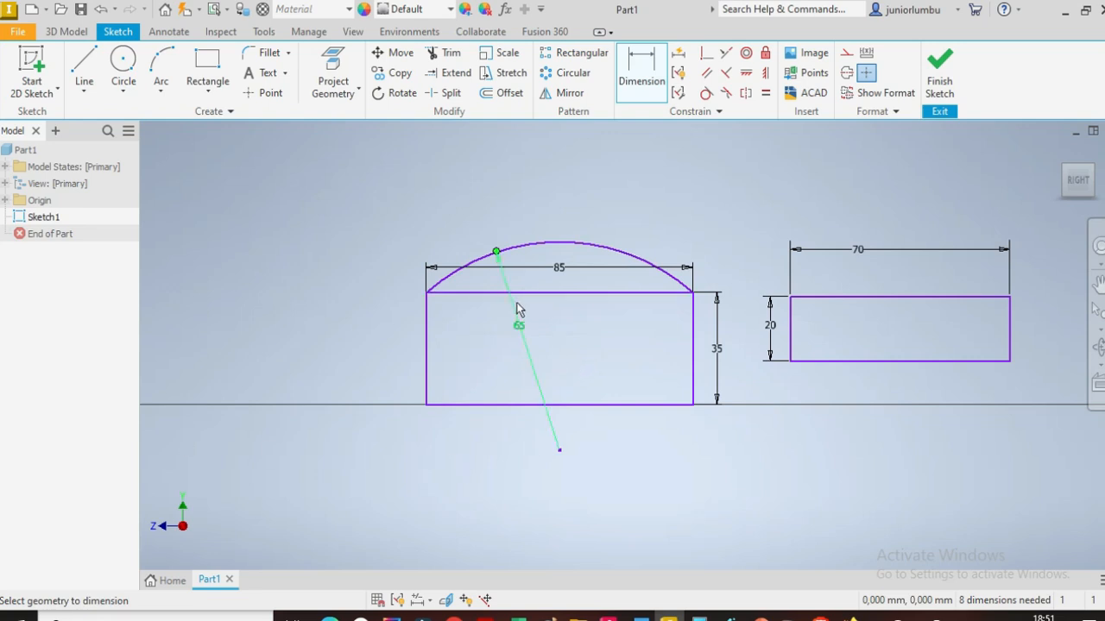
- Draw a tangent arc from the upper right corner of the 70 mm rectangle, curving outward and down with a radius of about 34 mm
click(162, 89)
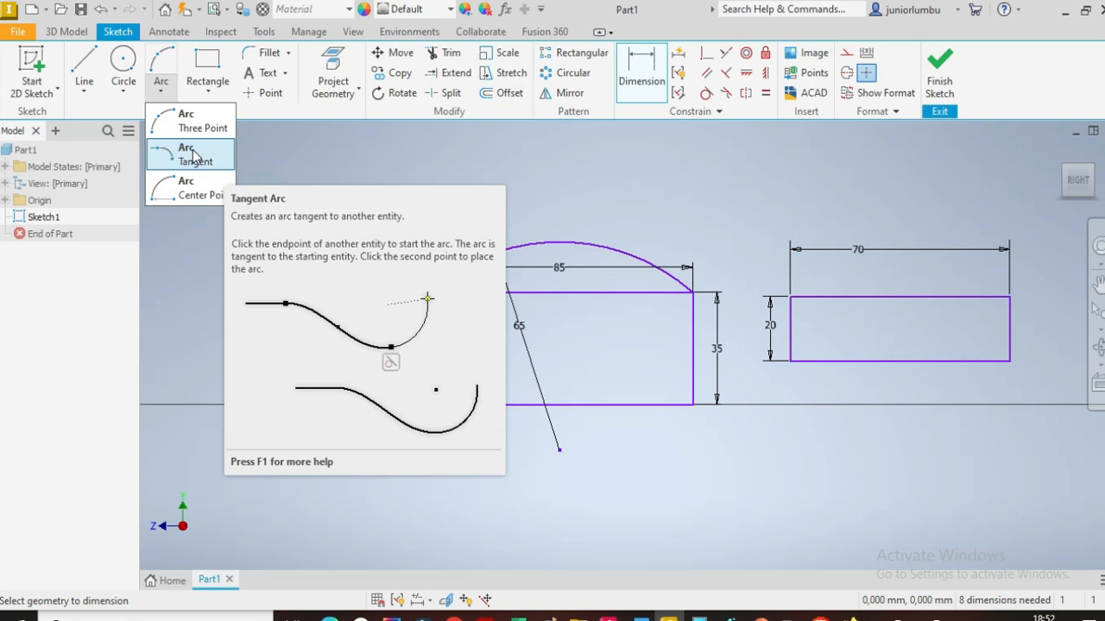
click(184, 151)
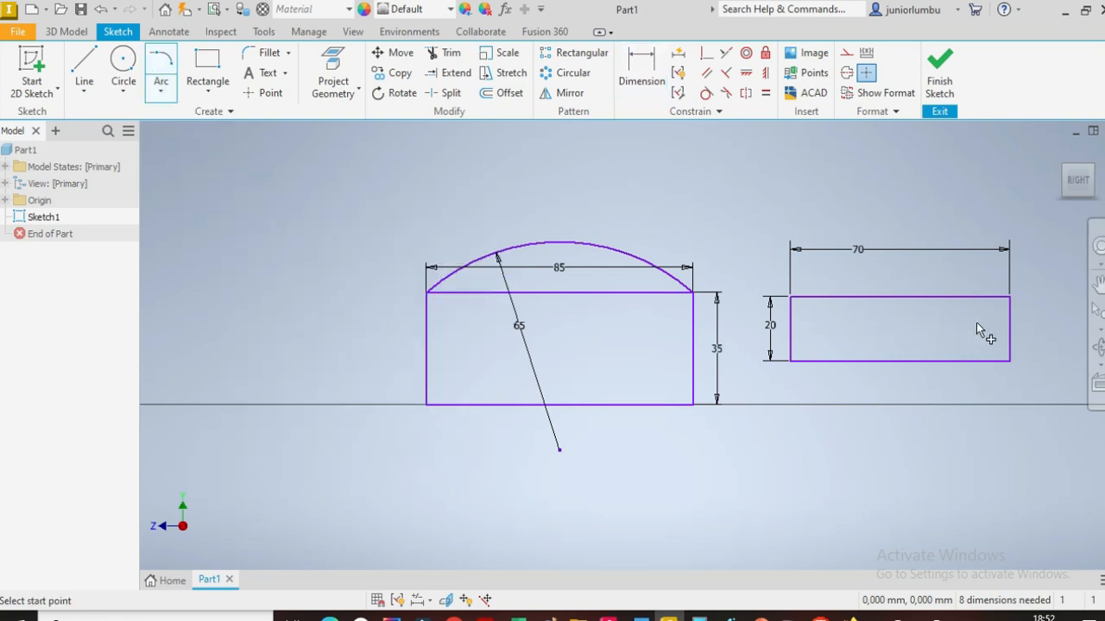
scroll(992, 315, up, 5)
scroll(1023, 311, down, 6)
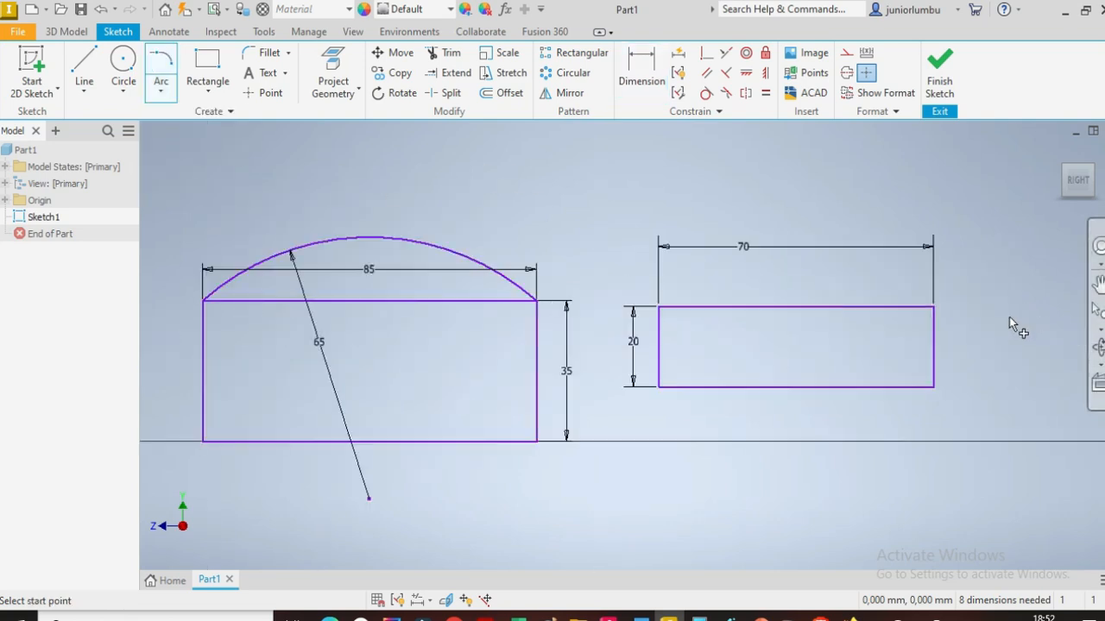
scroll(1009, 317, down, 3)
click(867, 297)
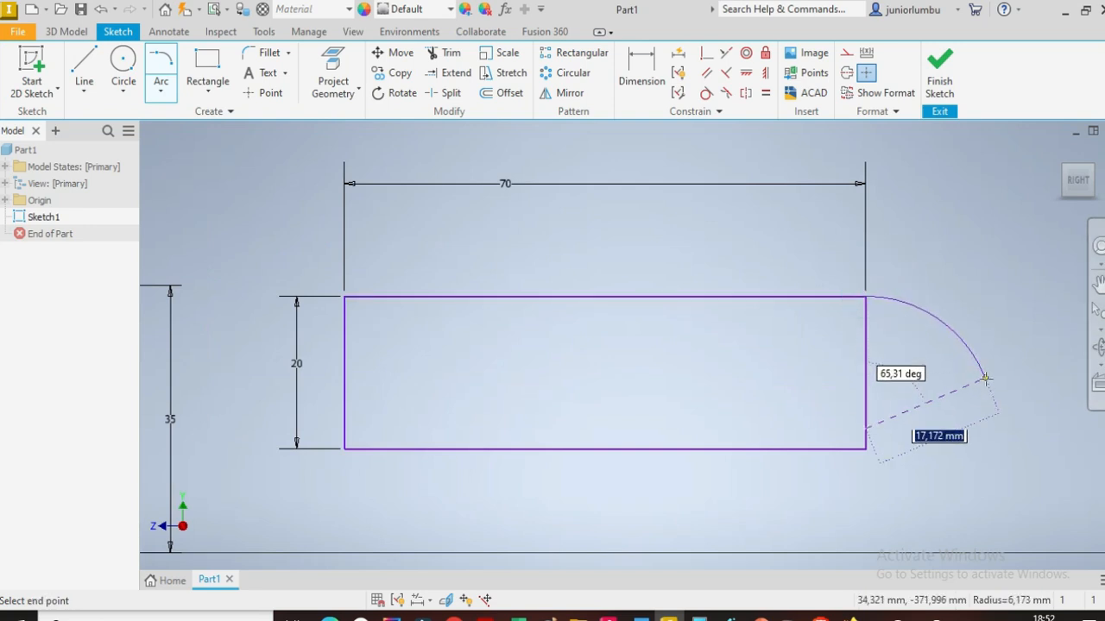
click(1055, 382)
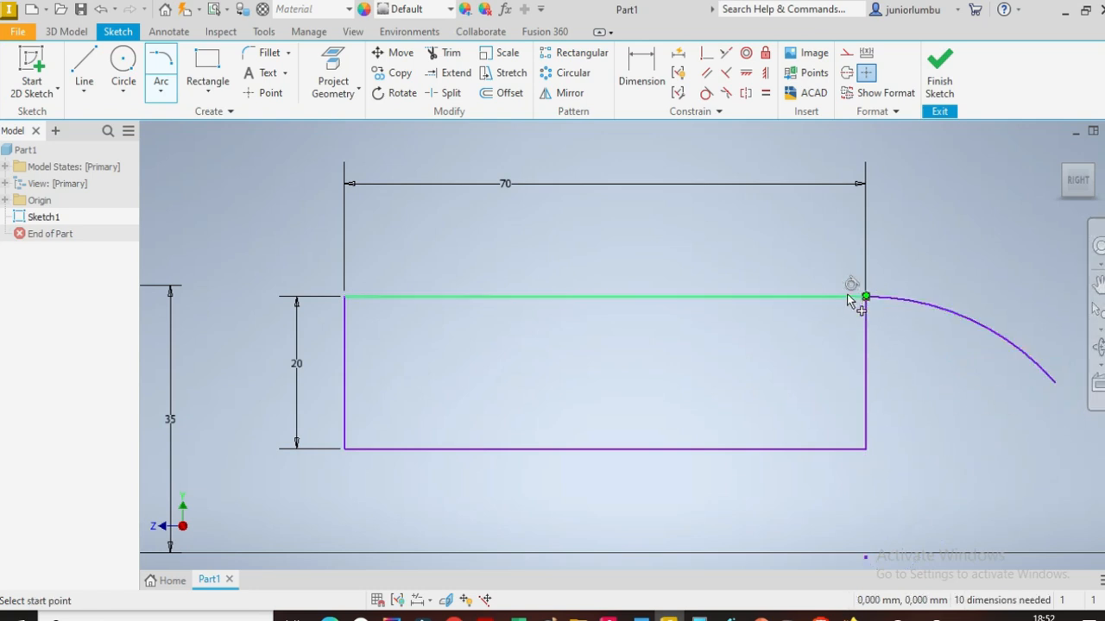
- Dimension the tangent arc's radius and set it to 38 mm
scroll(837, 353, down, 3)
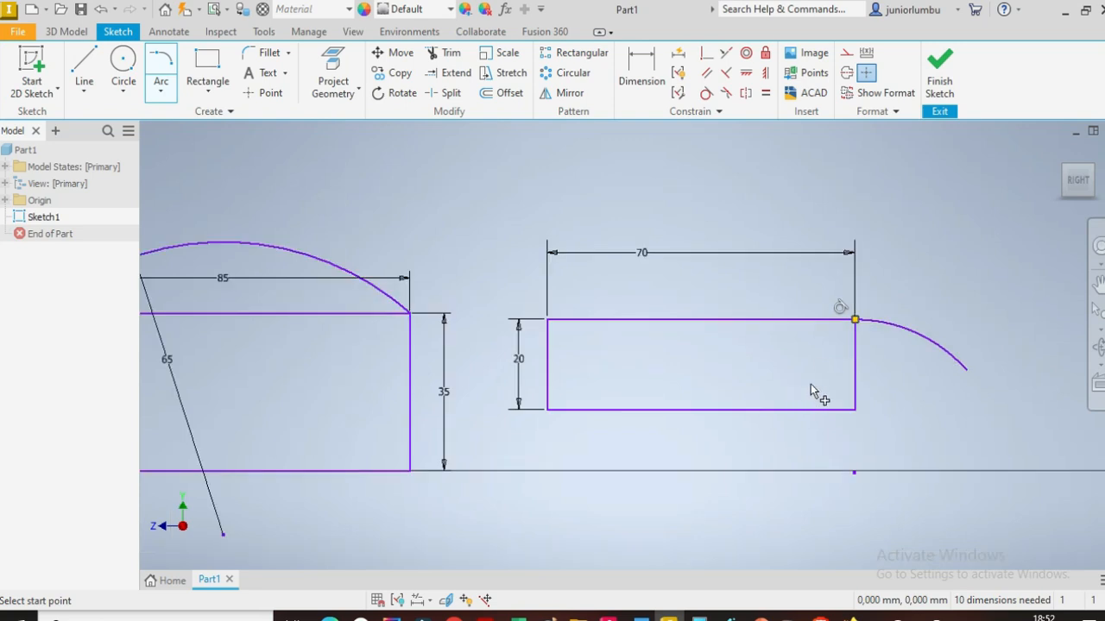
click(641, 74)
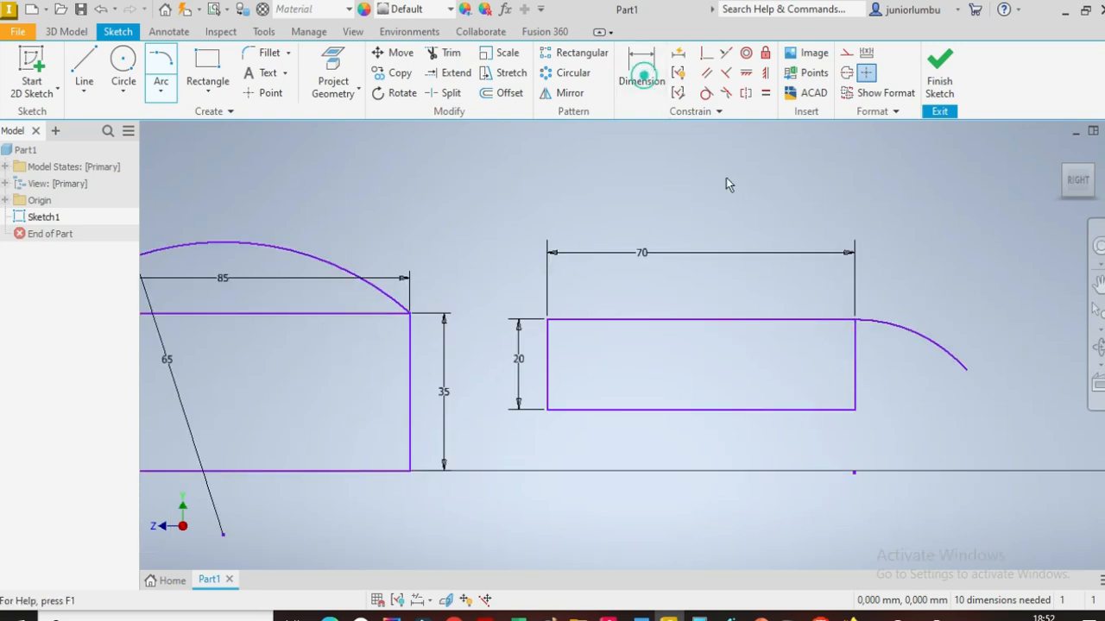
click(904, 325)
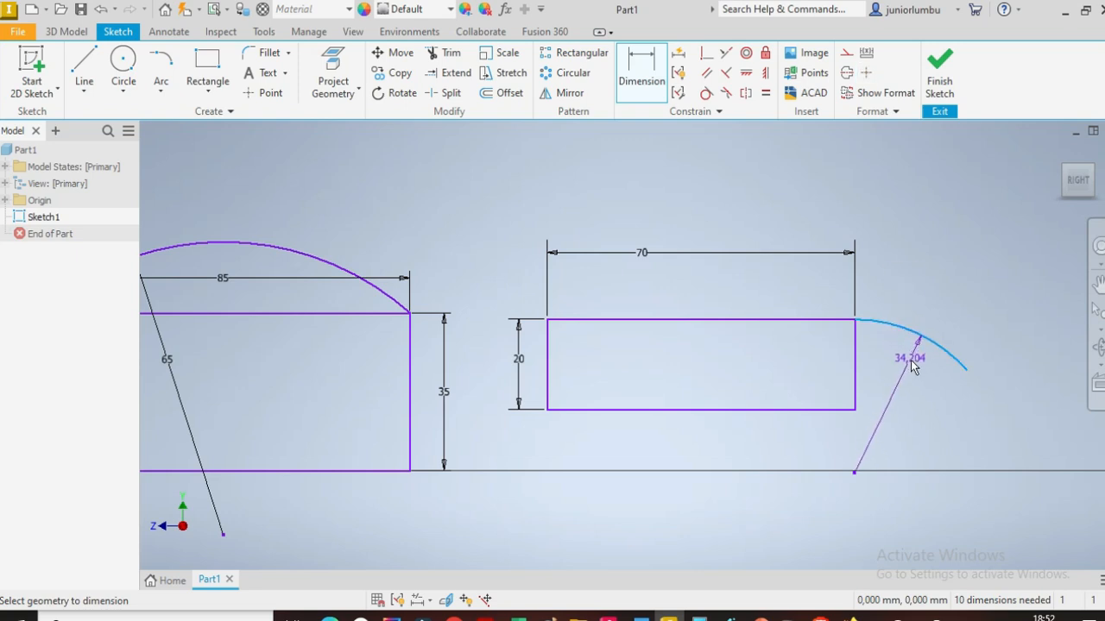
click(914, 366)
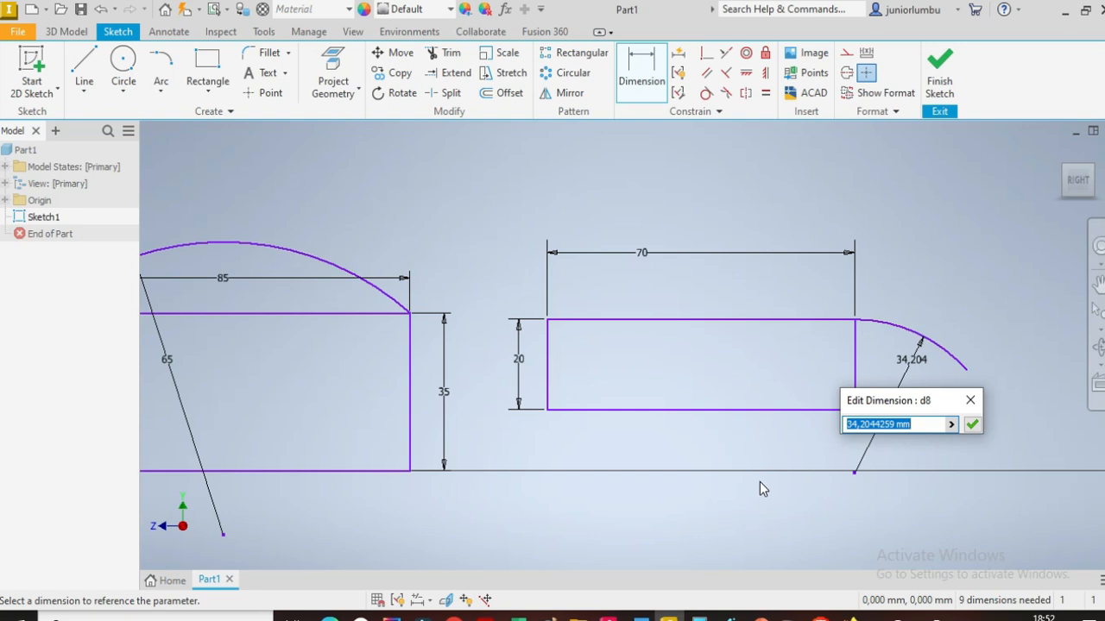
text(38)
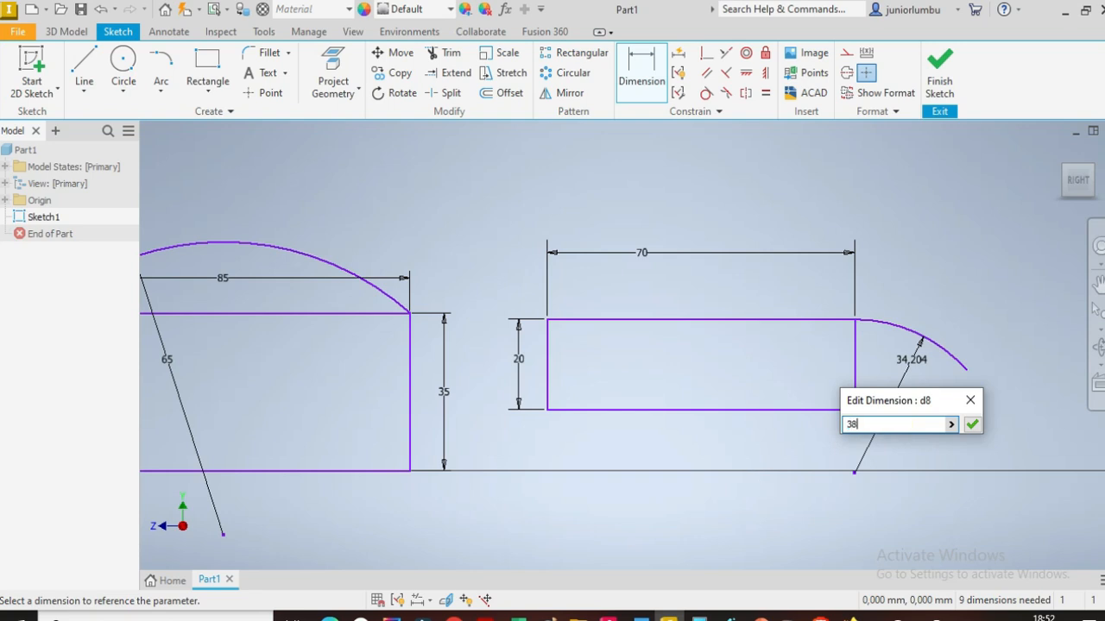
key(Return)
- Draw a center-point arc centered on the 70 mm rectangle's top edge, from its upper left corner over the top into the rectangle, radius about 33 mm
scroll(779, 428, up, 5)
scroll(781, 441, down, 3)
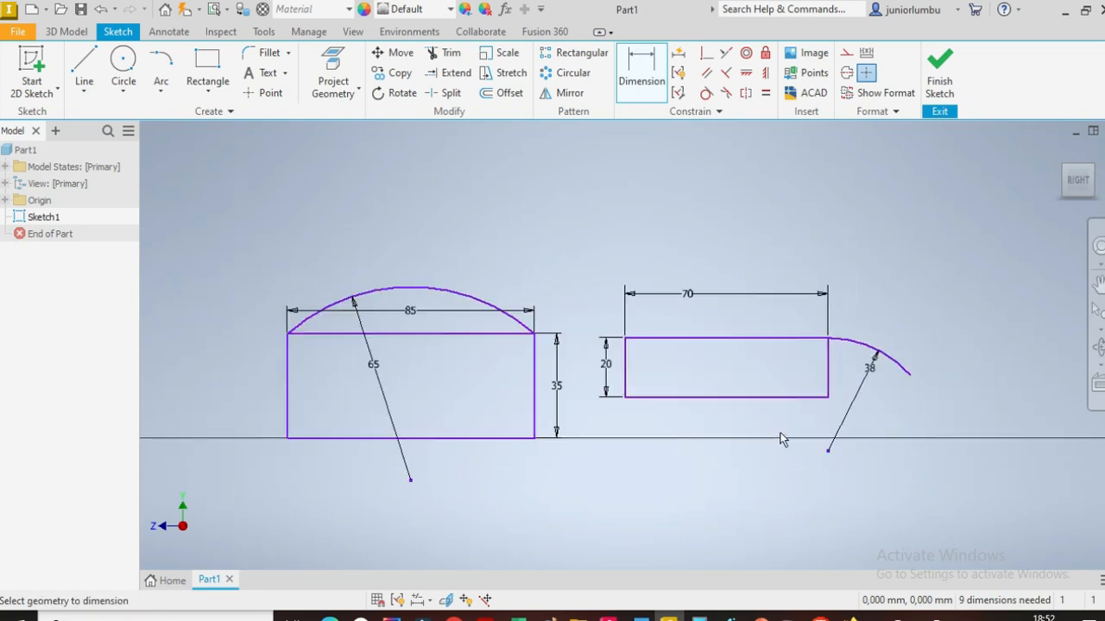
click(160, 89)
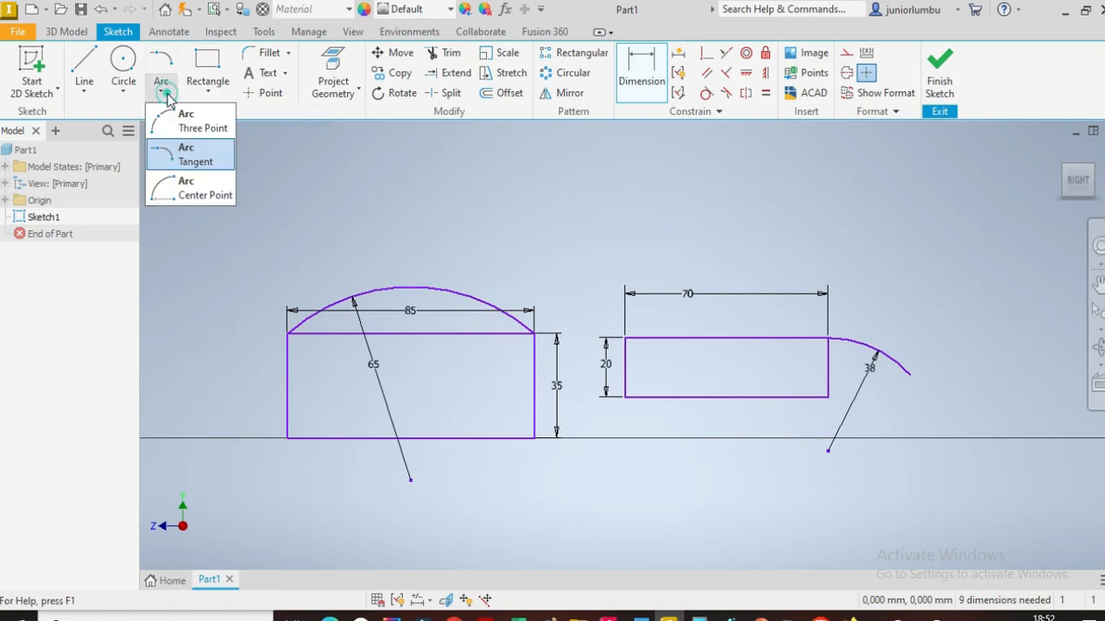
click(168, 194)
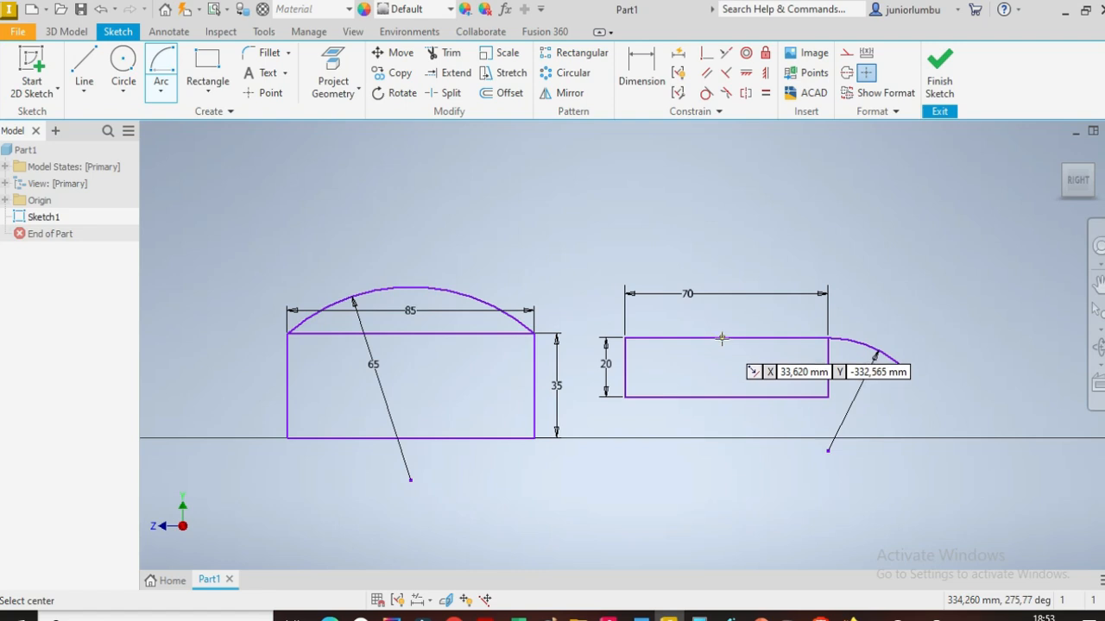
click(721, 338)
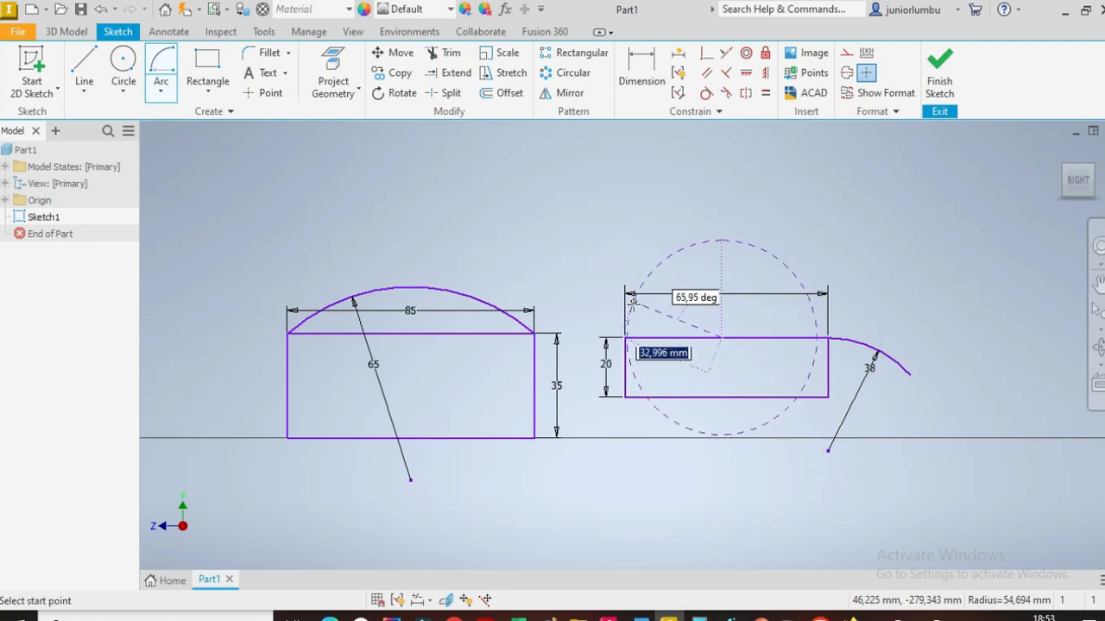
click(625, 338)
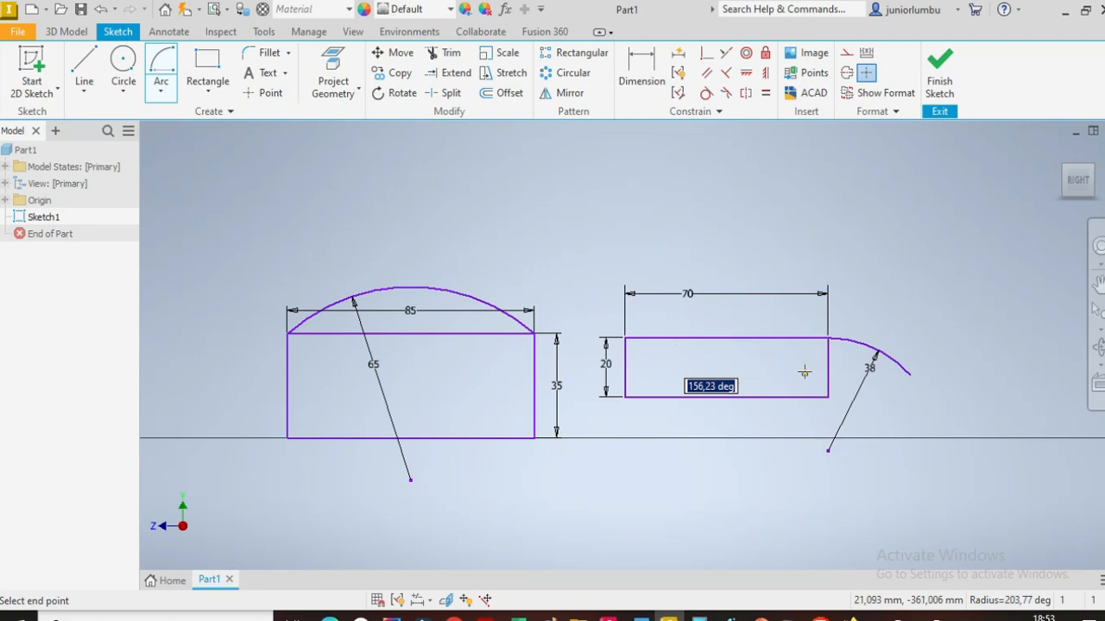
click(721, 337)
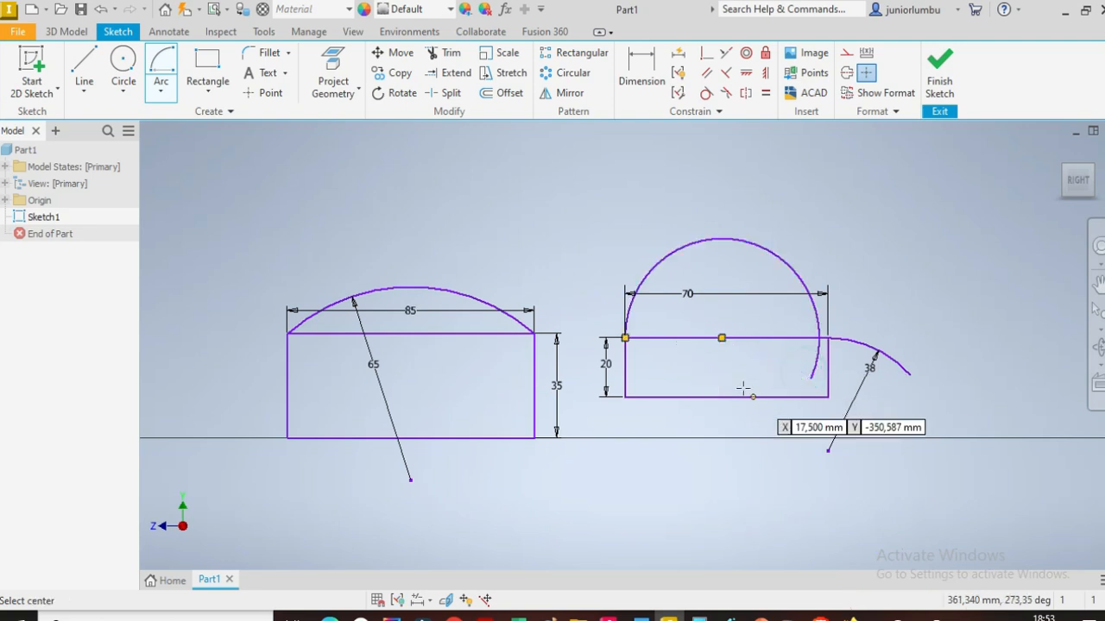
- Dimension the center-point arc's radius and set it to 30 mm
click(640, 79)
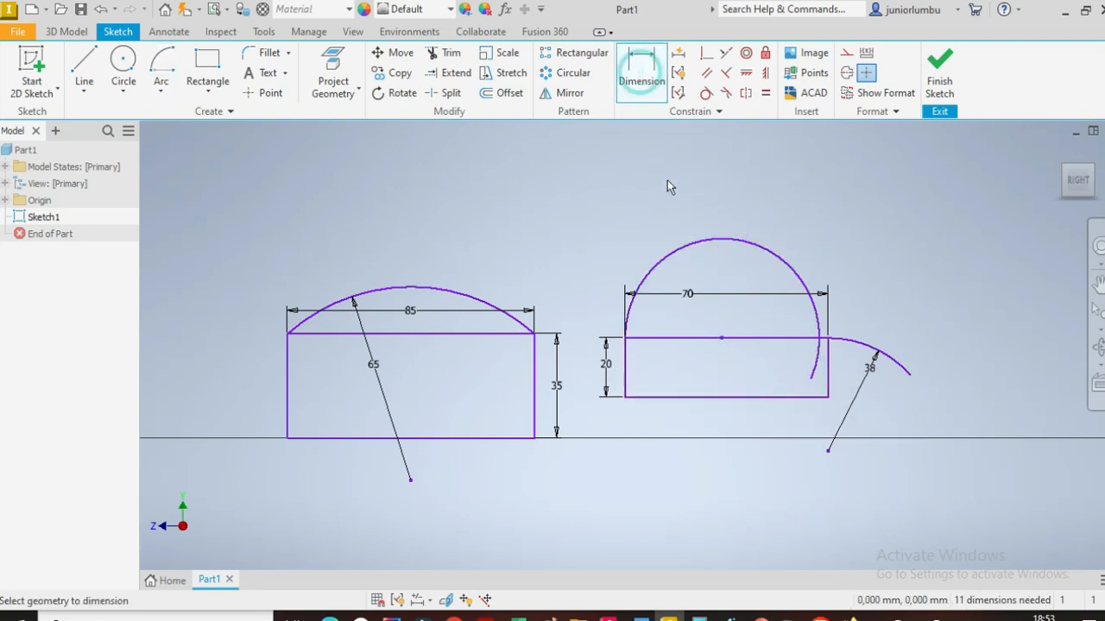
click(726, 241)
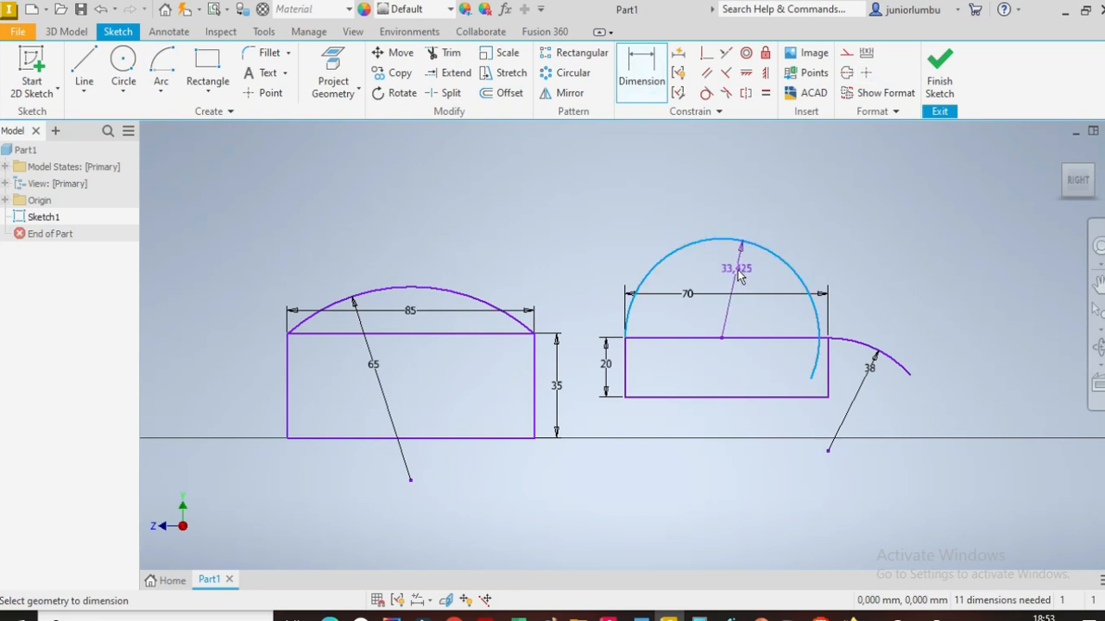
text(30)
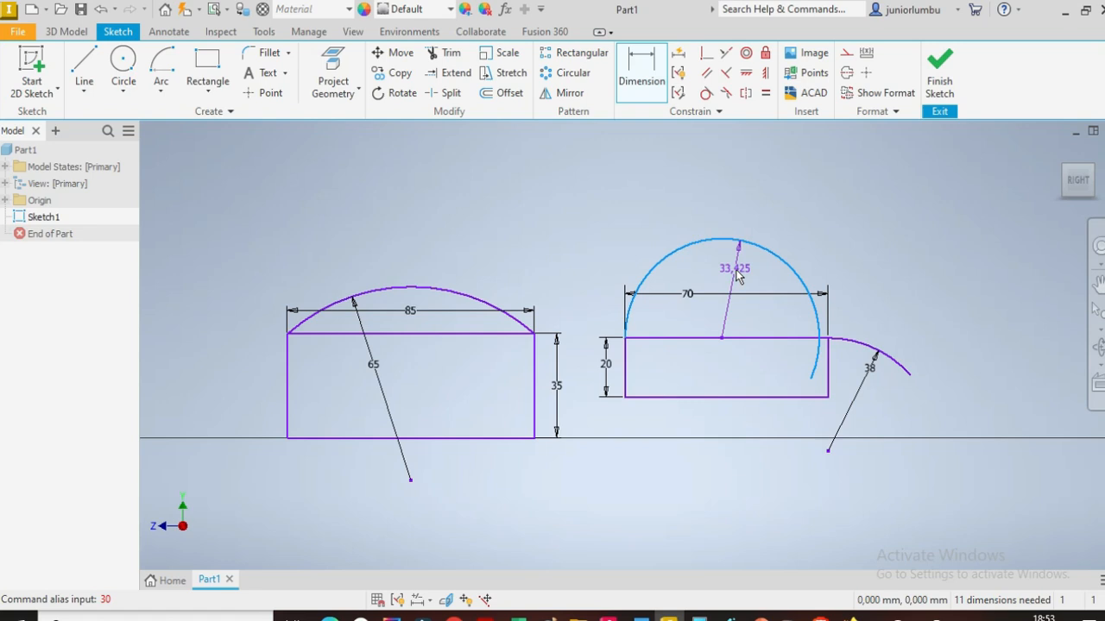
click(736, 275)
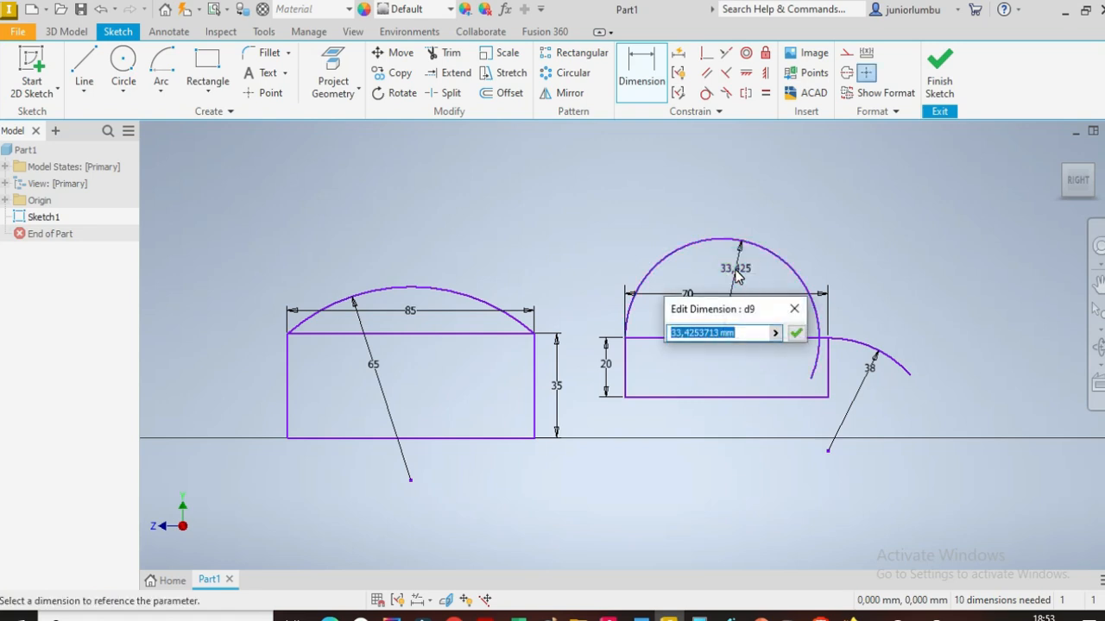
text(30)
key(Return)
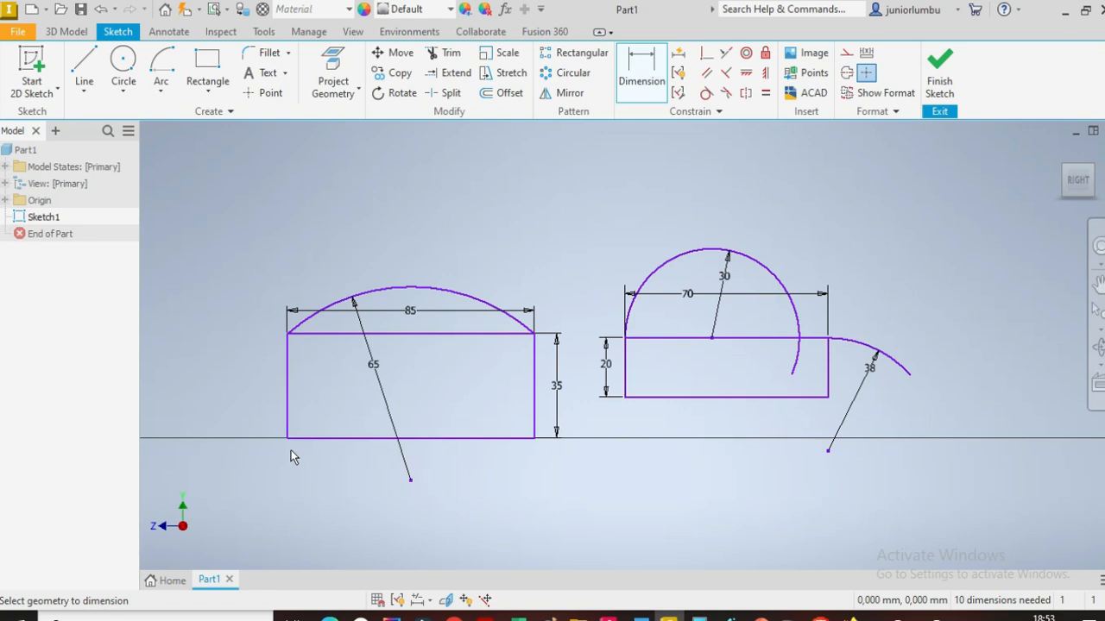
- Draw a wide two-point rectangle in the empty area below the 85 mm and 70 mm rectangles
click(207, 61)
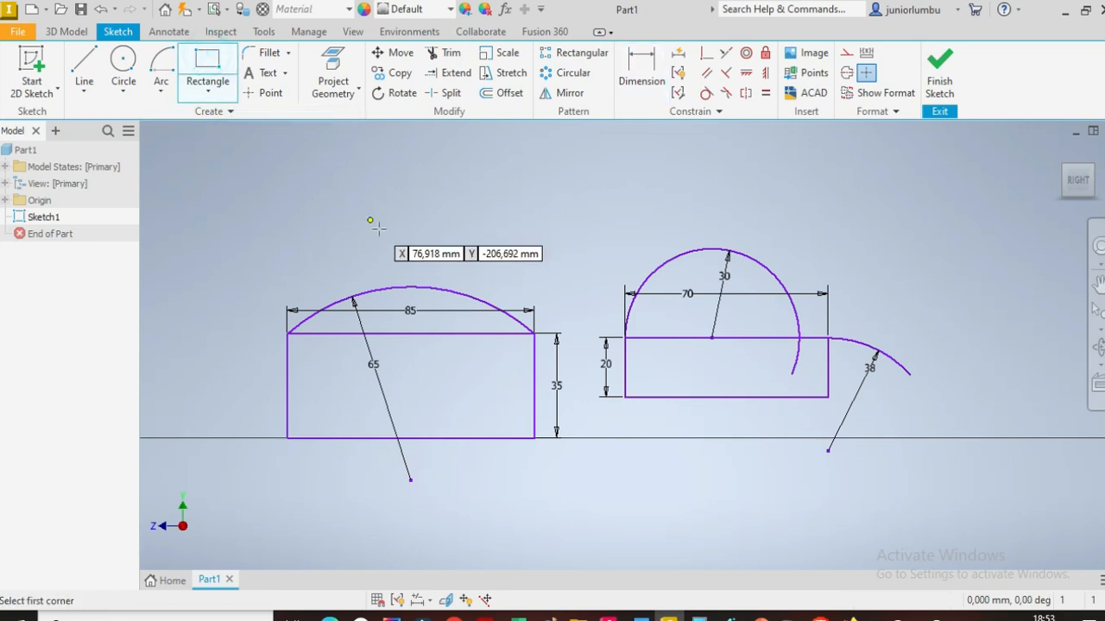
scroll(435, 255, down, 5)
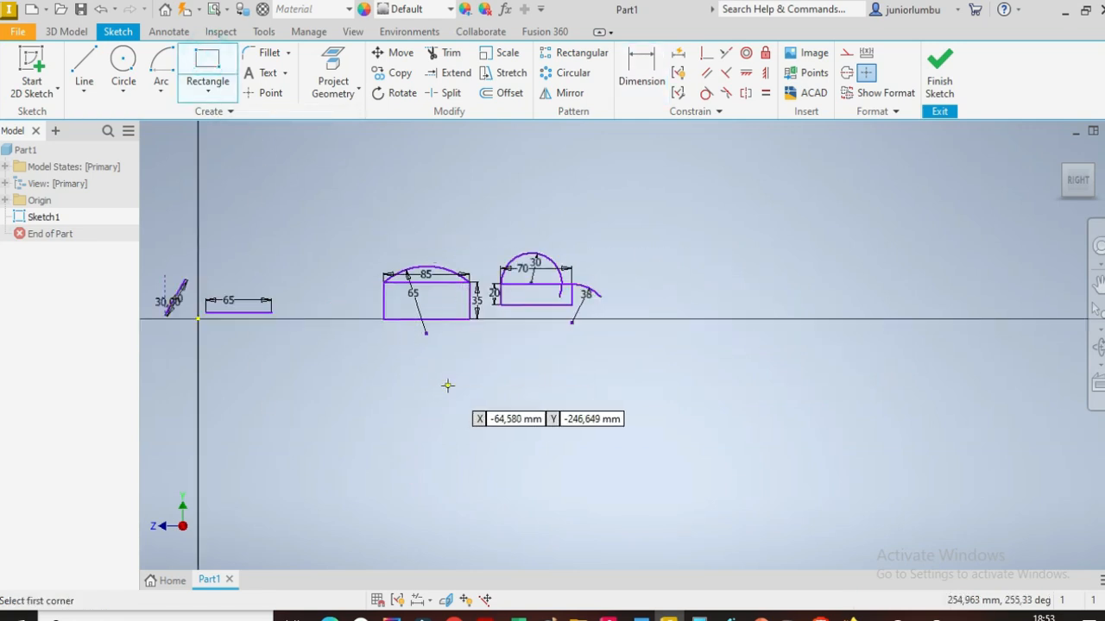
scroll(447, 382, up, 6)
click(461, 231)
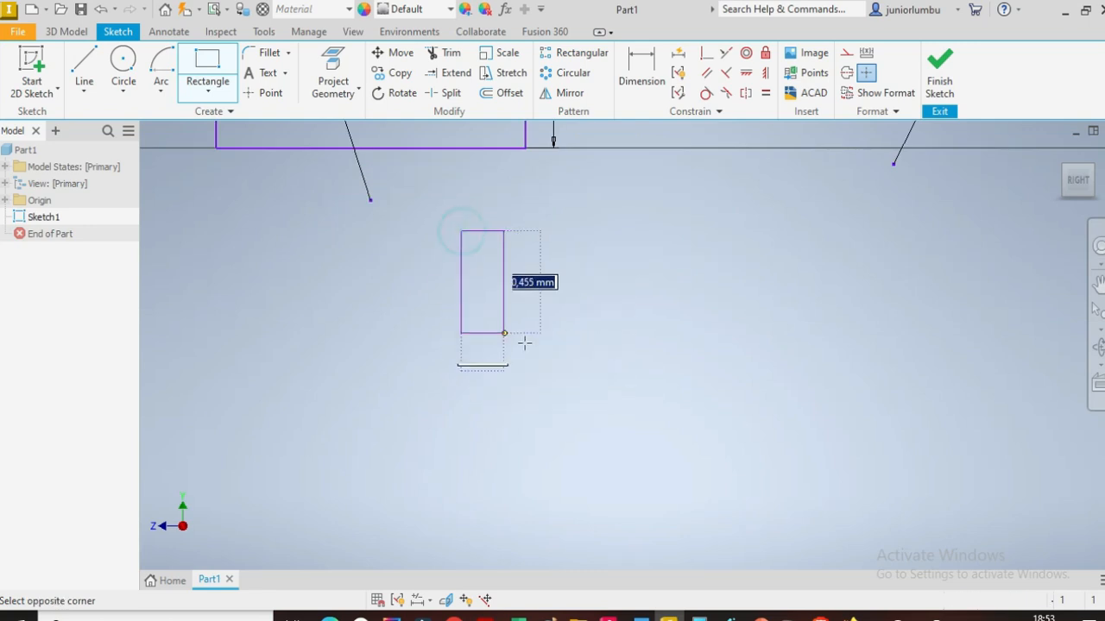
click(782, 367)
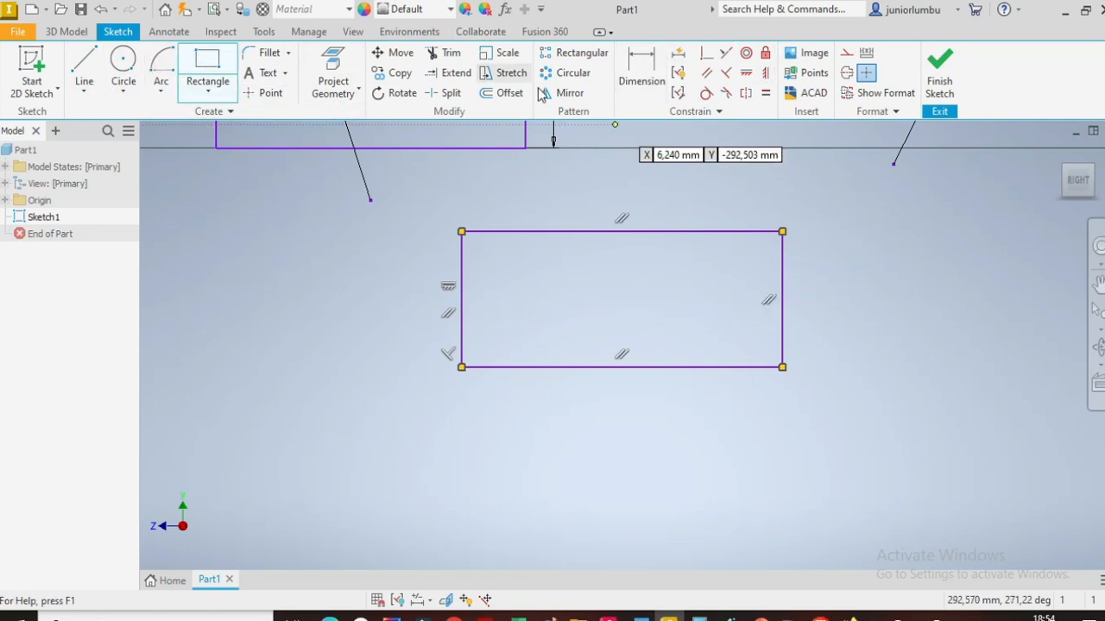
- Fillet all four corners of the new lower rectangle with a 5 mm radius
click(256, 57)
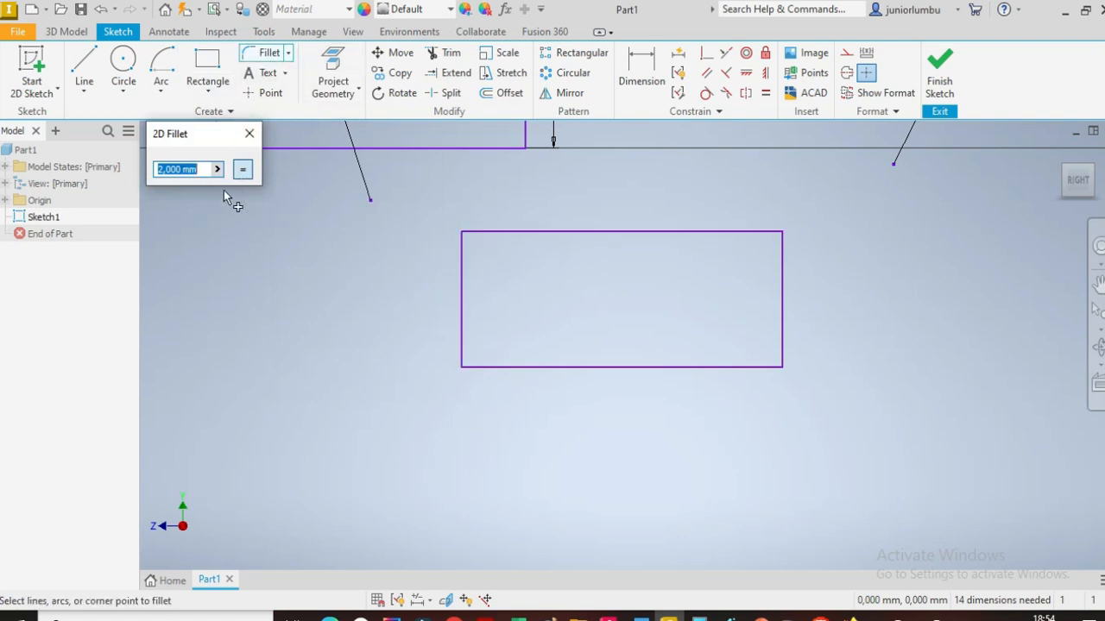
drag(199, 168, 144, 166)
text(5)
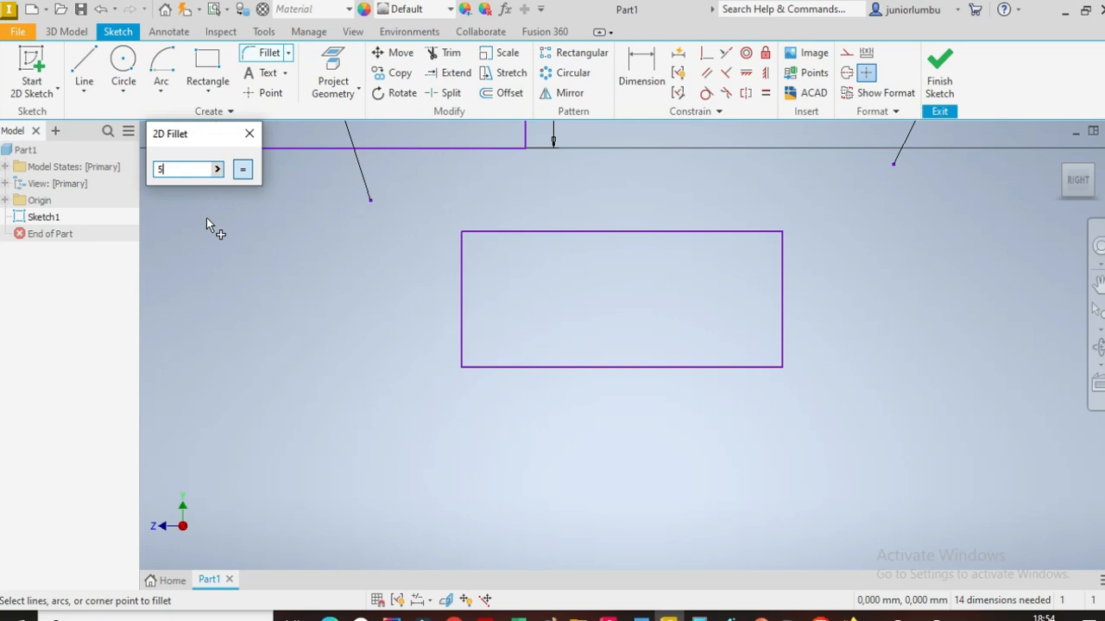
click(461, 270)
click(480, 231)
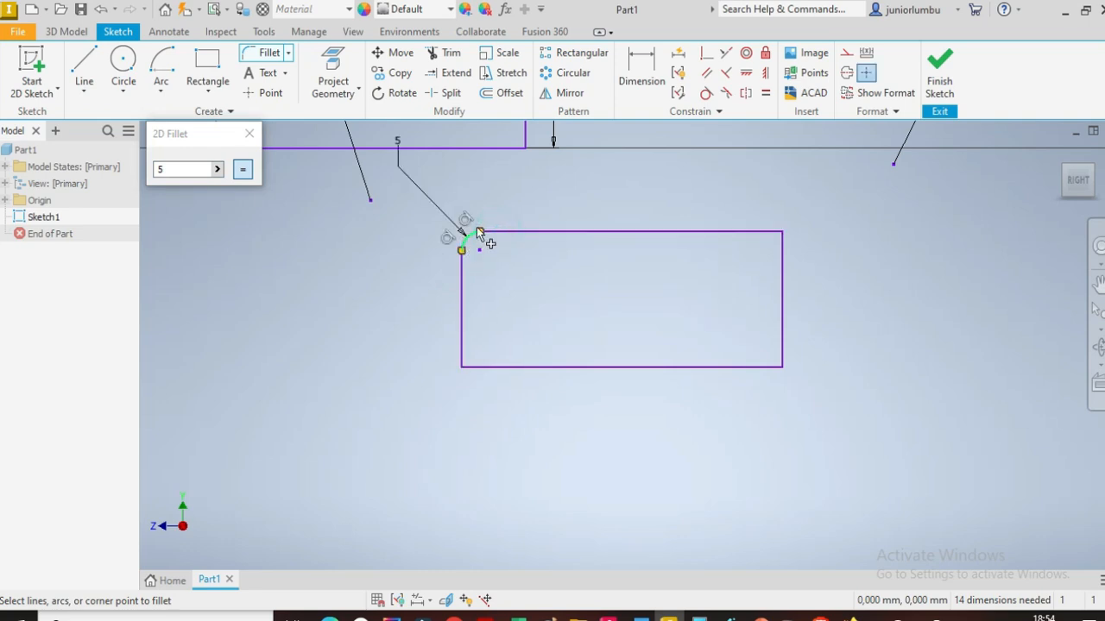
click(736, 233)
click(781, 250)
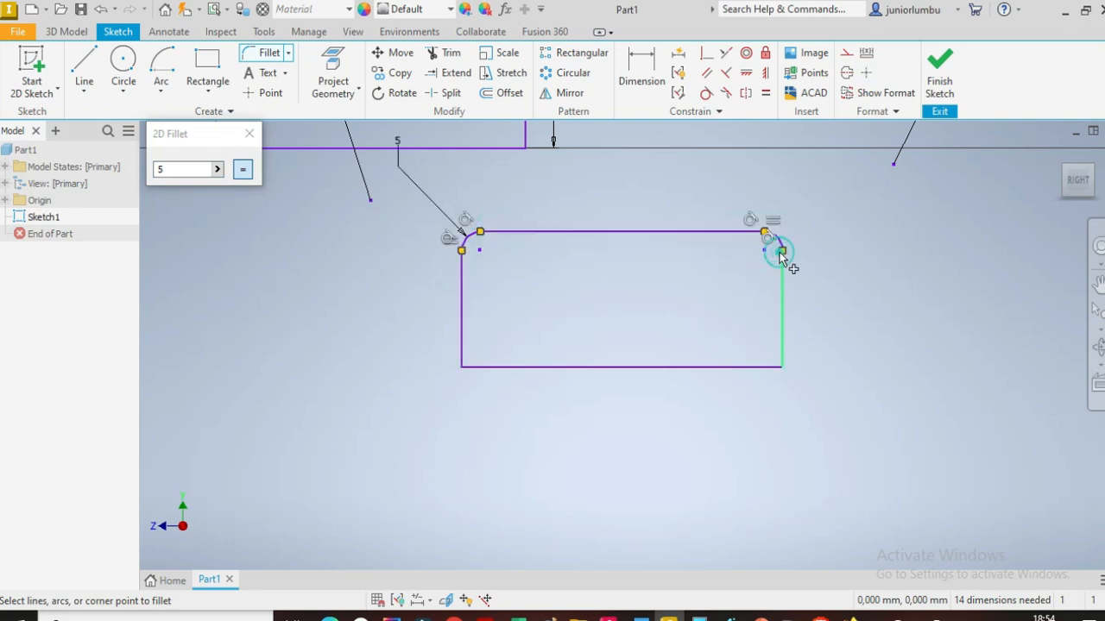
click(754, 366)
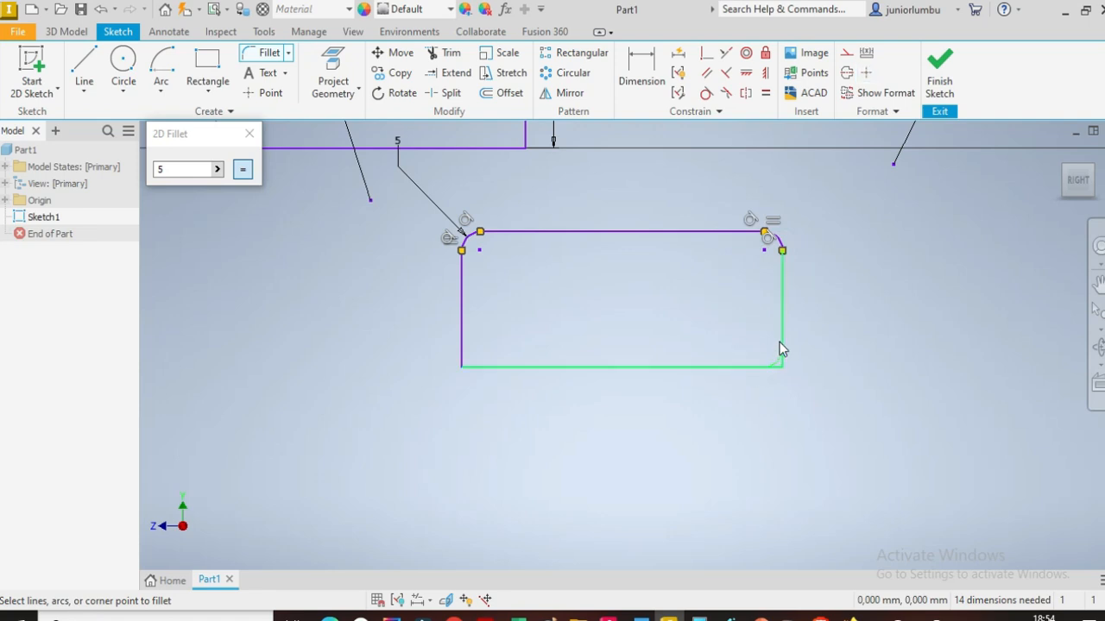
click(781, 343)
click(464, 331)
click(493, 366)
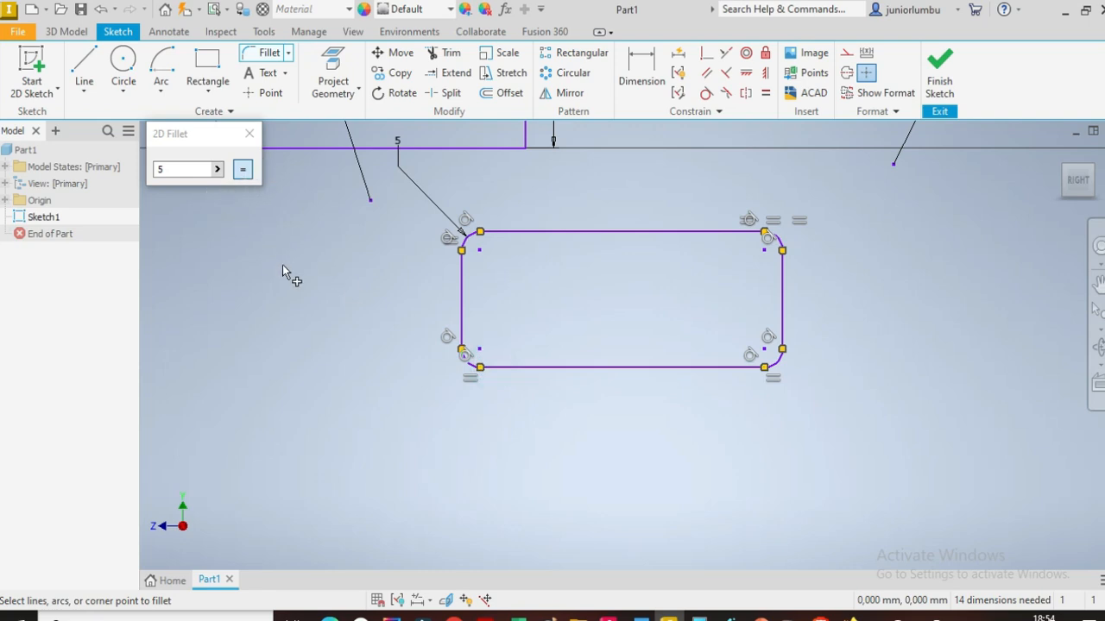
click(250, 135)
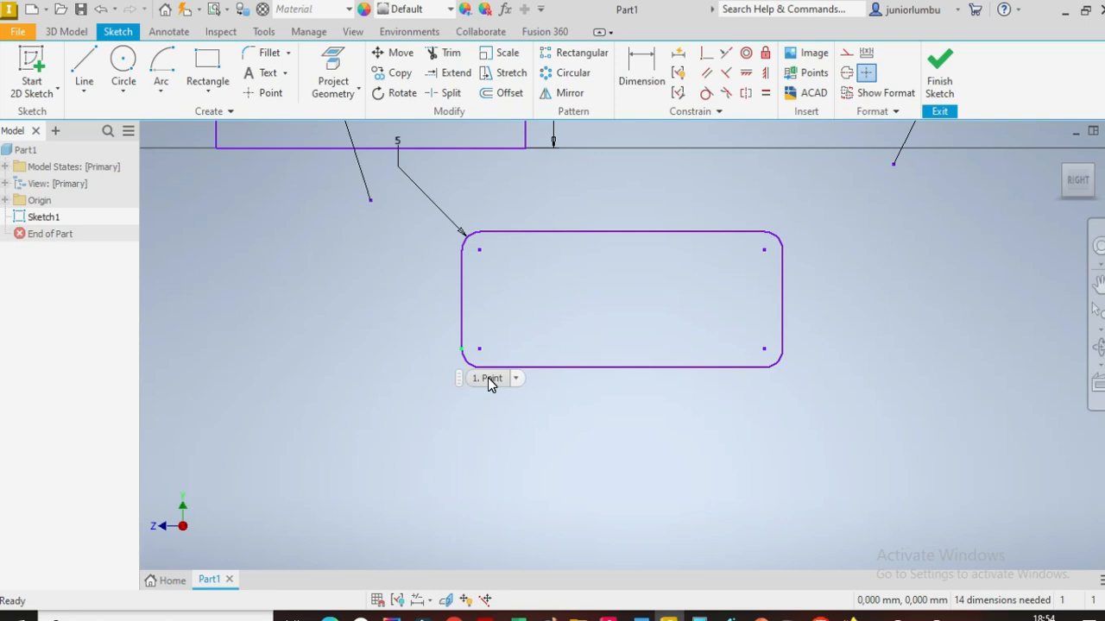
- Trim the end of the 30 mm radius arc that extends below the top edge of the 70 mm rectangle
scroll(555, 316, up, 5)
scroll(518, 229, down, 2)
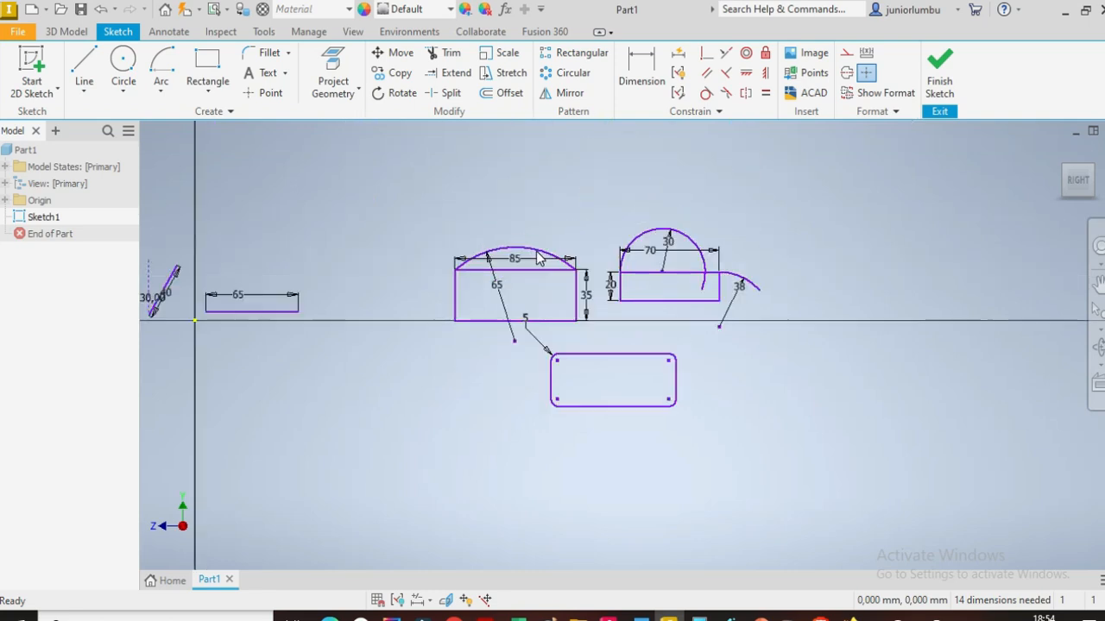
scroll(613, 325, down, 3)
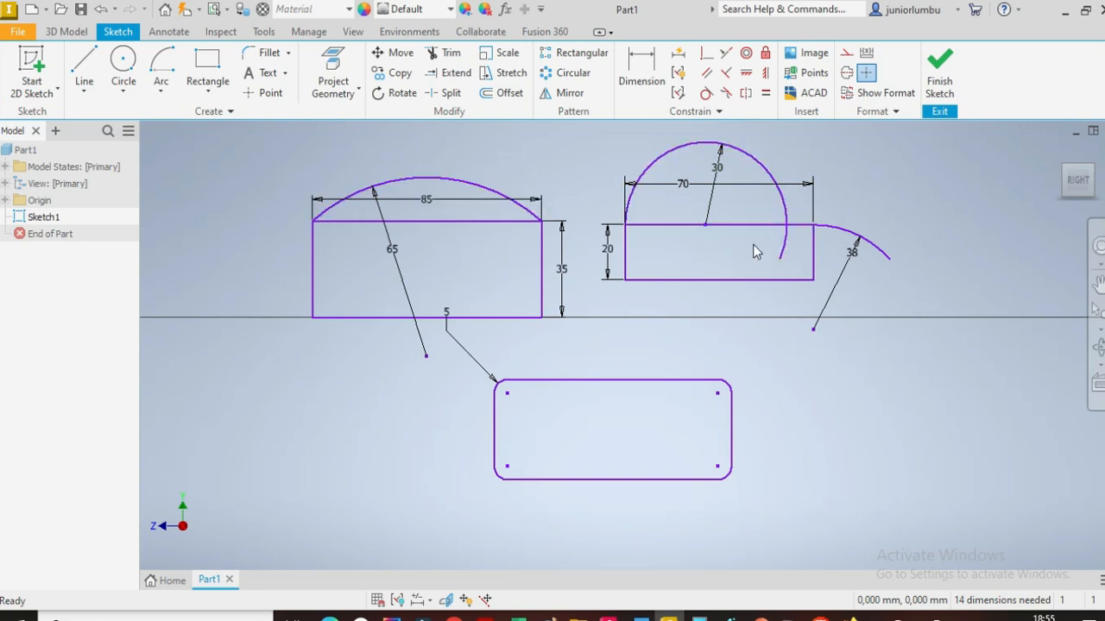
click(445, 56)
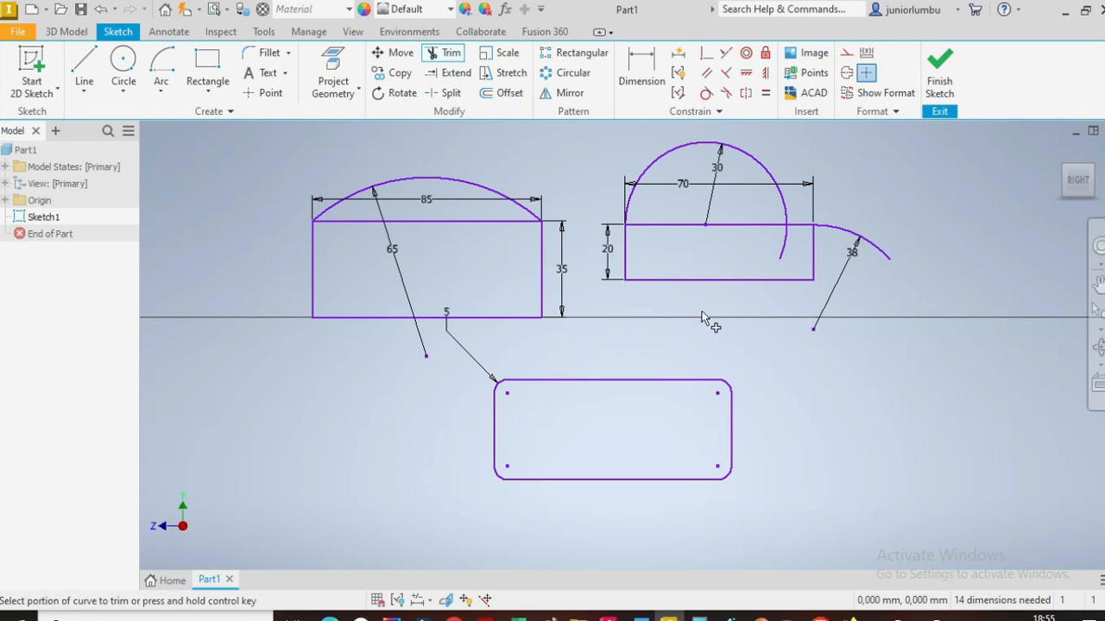
click(782, 249)
key(Escape)
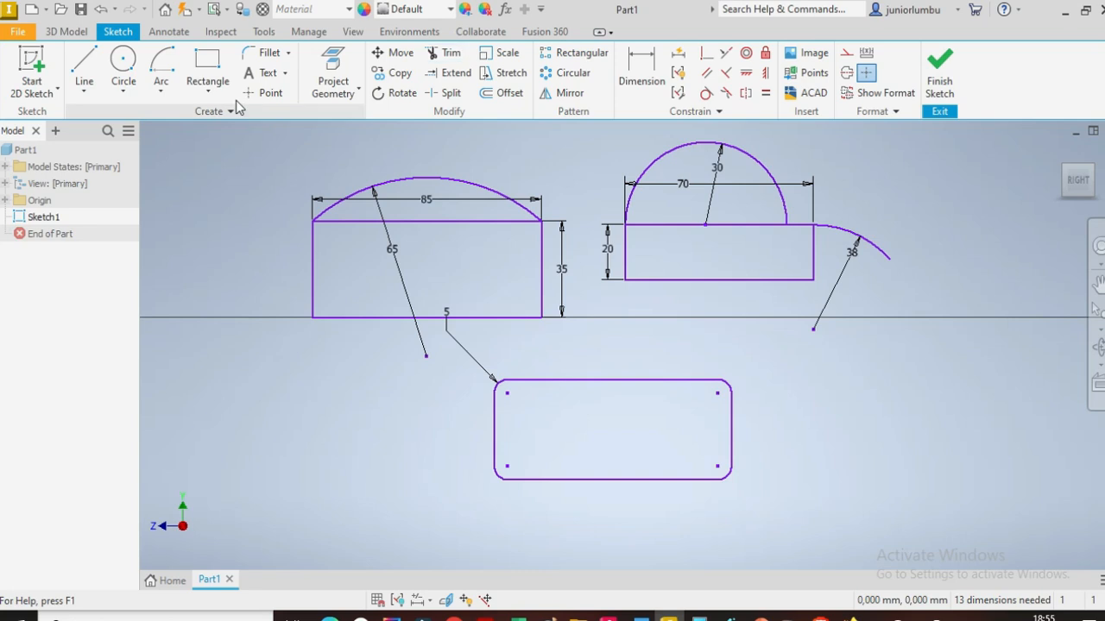
- Draw a tall narrow rectangle and, to its left, a nearly vertical line, both crossing the 85 mm rectangle and its arc
click(211, 63)
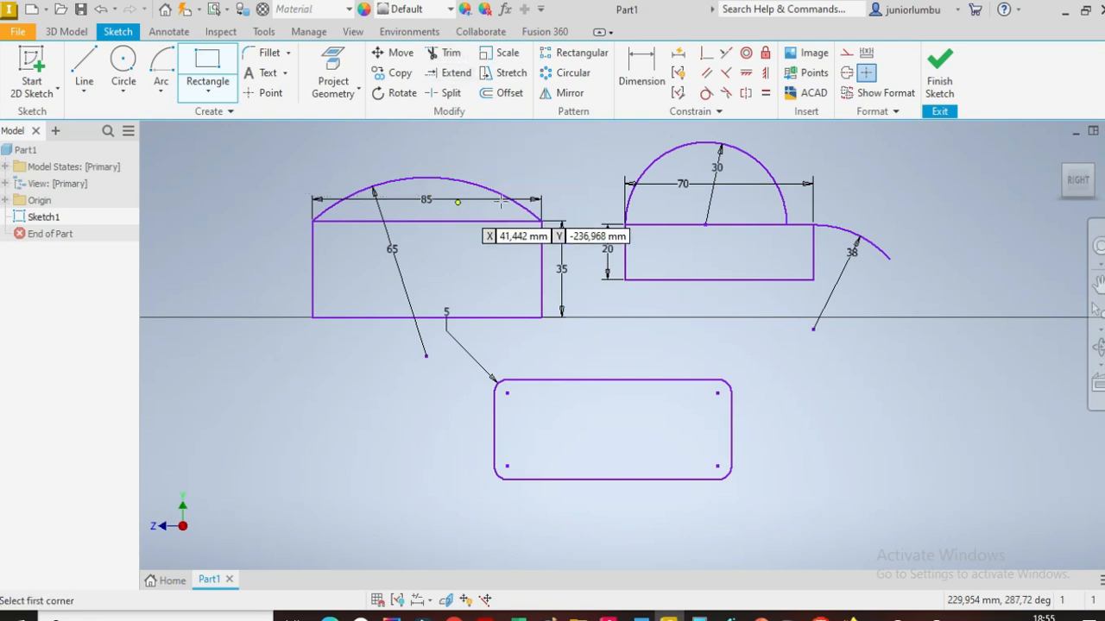
click(391, 149)
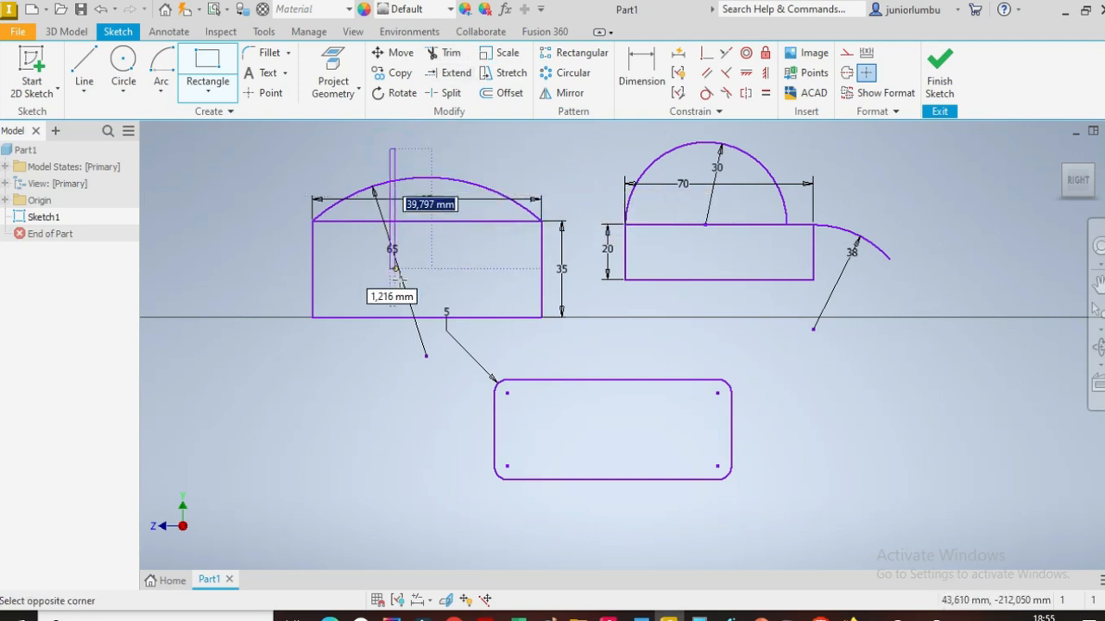
click(432, 382)
click(83, 69)
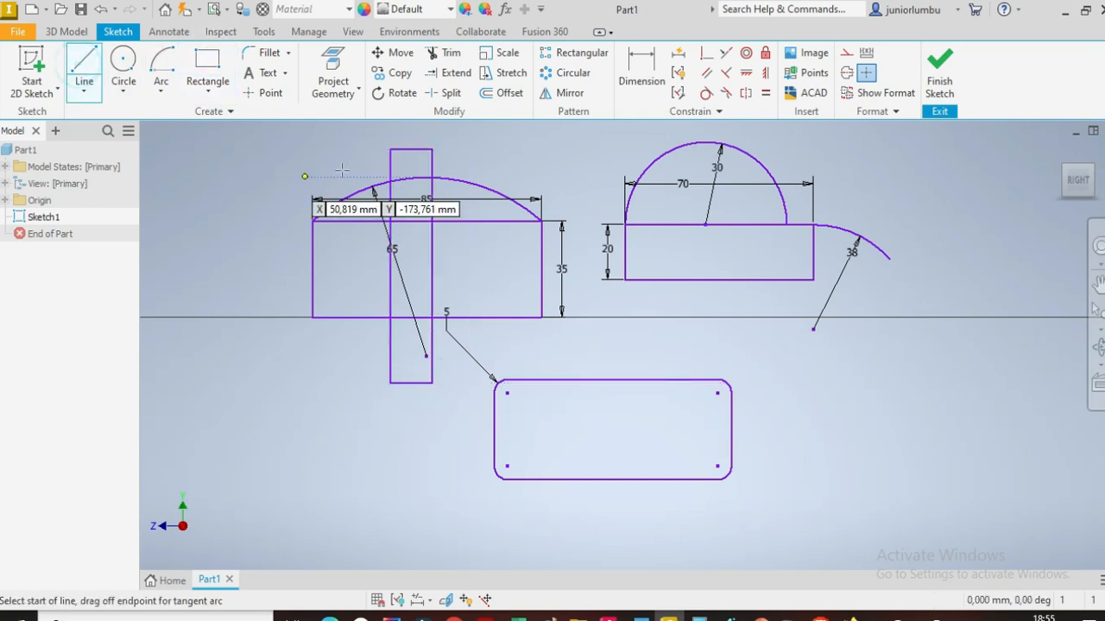
click(333, 149)
click(323, 416)
key(Escape)
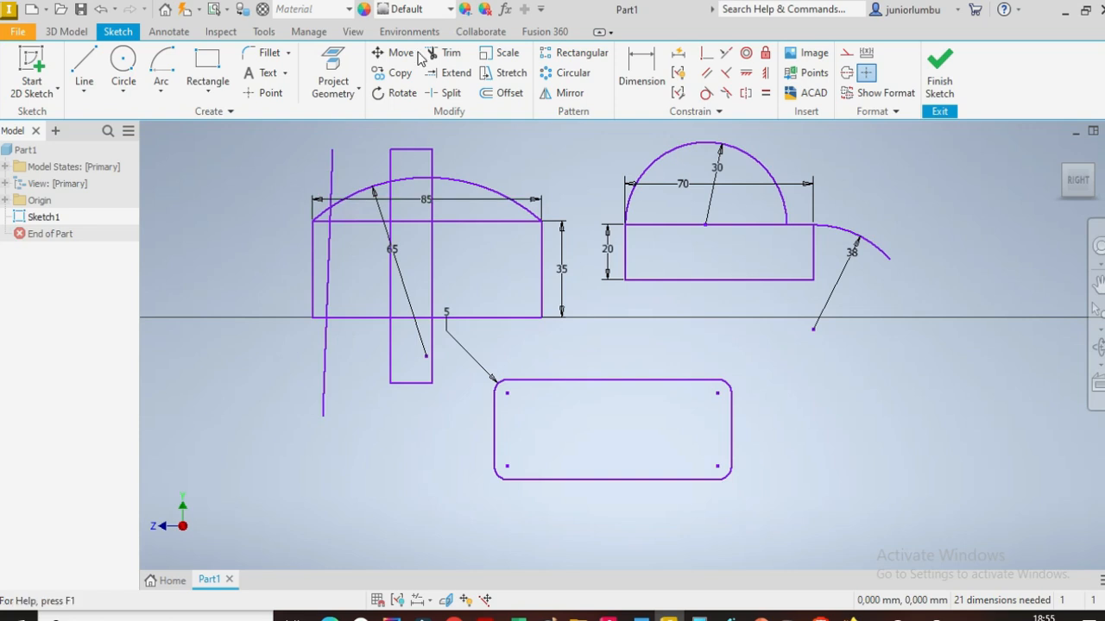
- Trim the part of the nearly vertical line that extends above the 65 mm radius arc
click(444, 52)
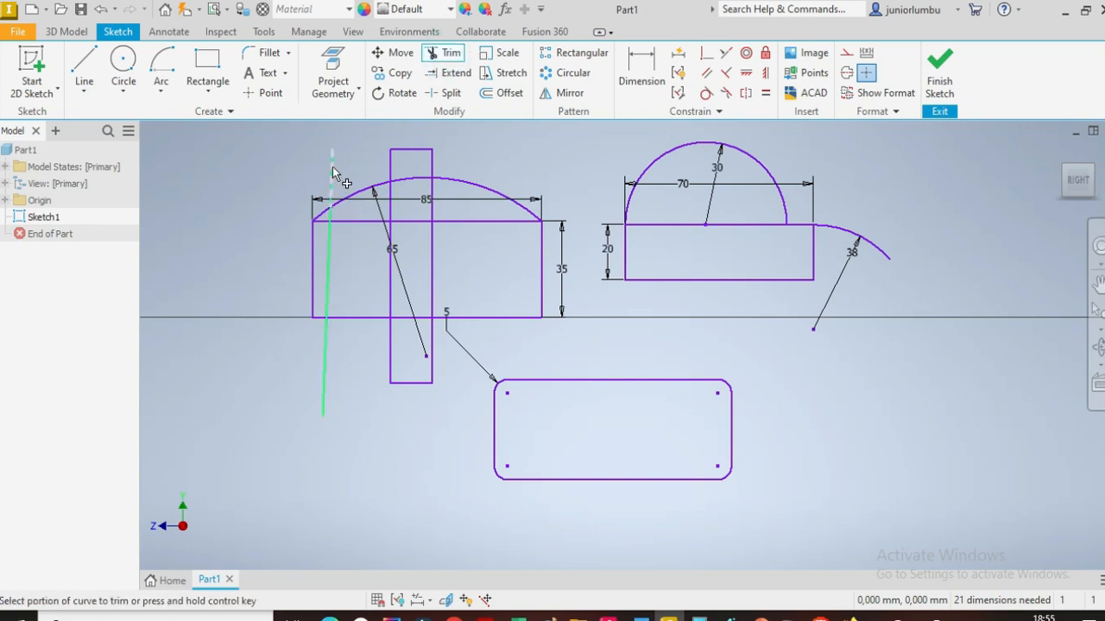
scroll(334, 164, up, 5)
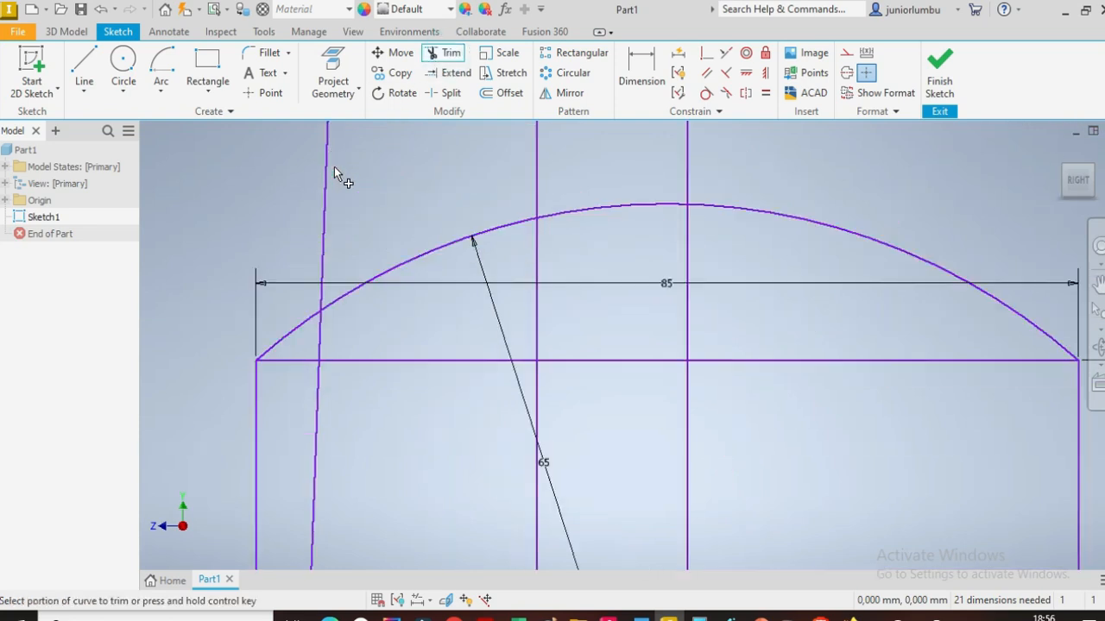
scroll(328, 203, down, 4)
scroll(330, 205, up, 3)
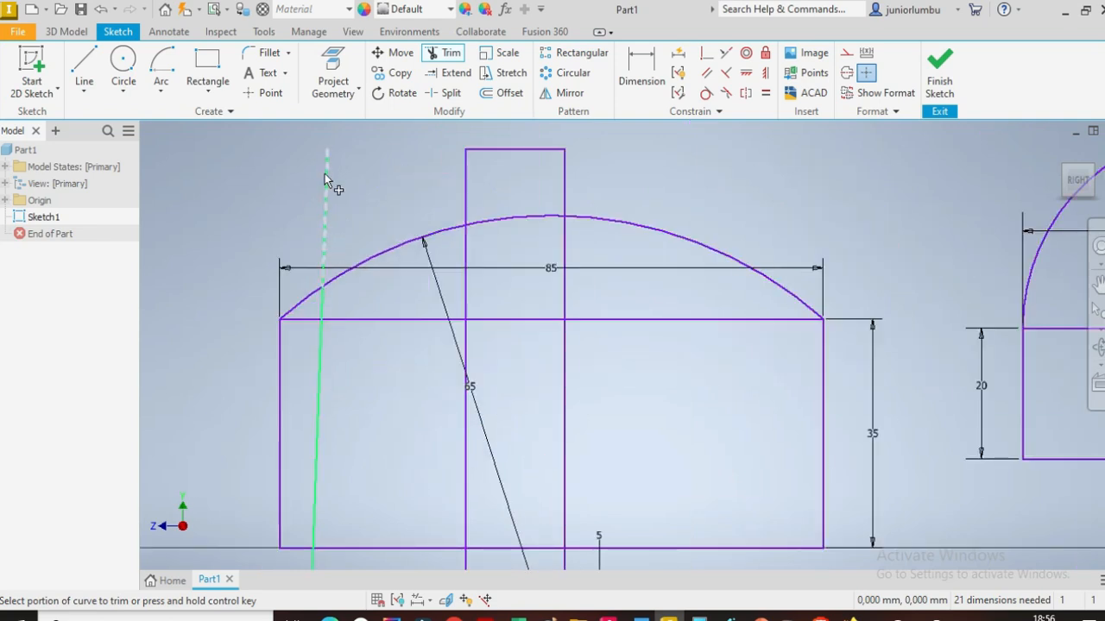
click(329, 178)
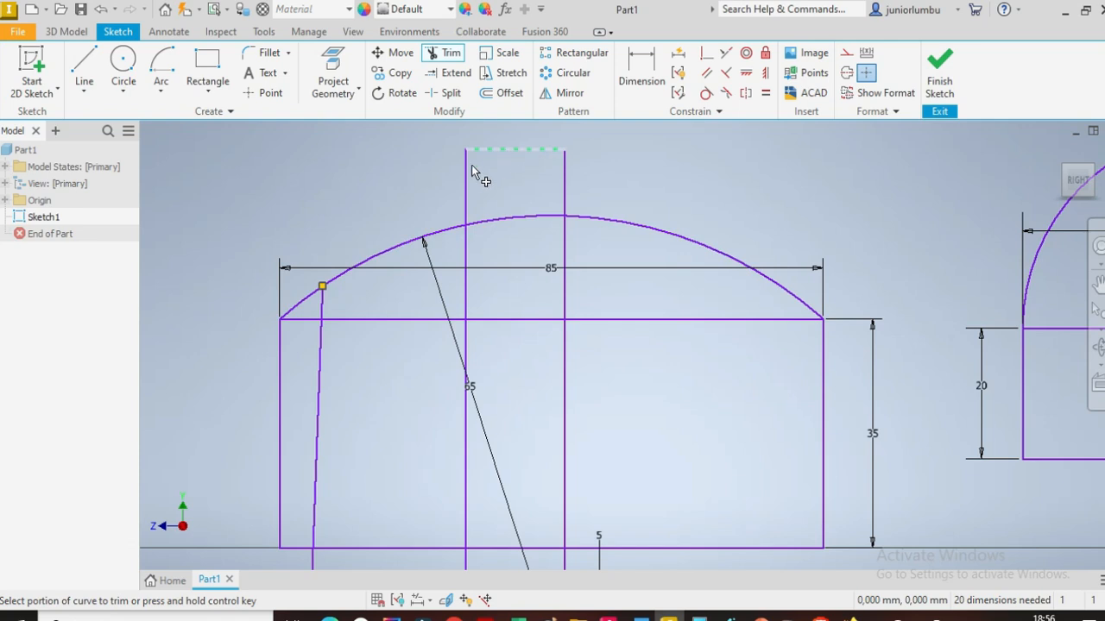
- Trim the tall rectangle's top edge, the arc segment between its sides, and the 85 mm rectangle's top edge right of it
click(514, 149)
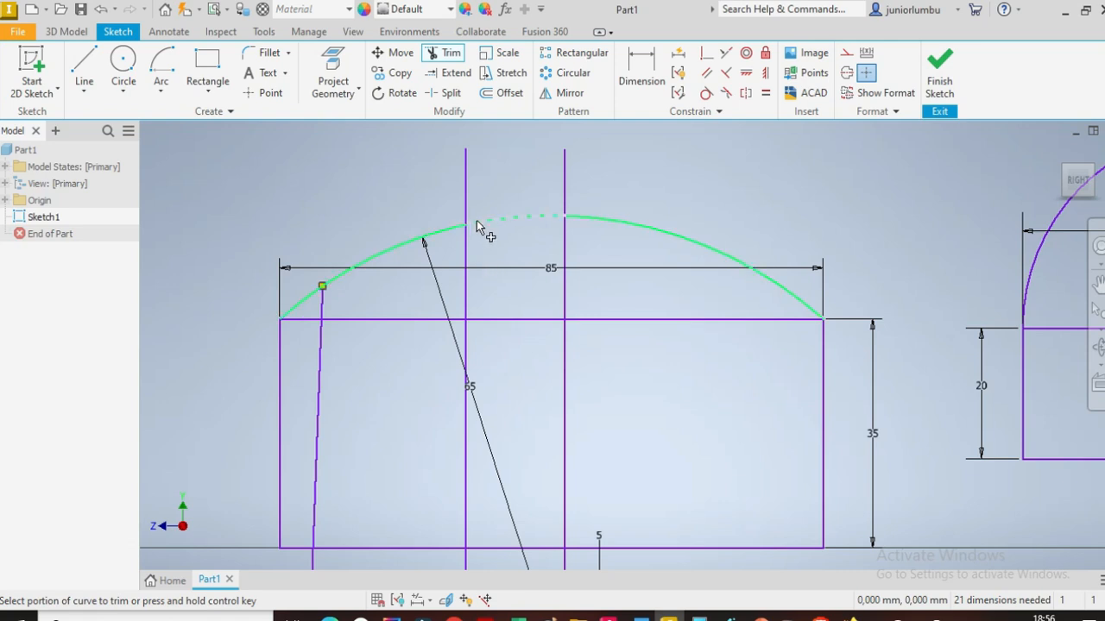
click(501, 219)
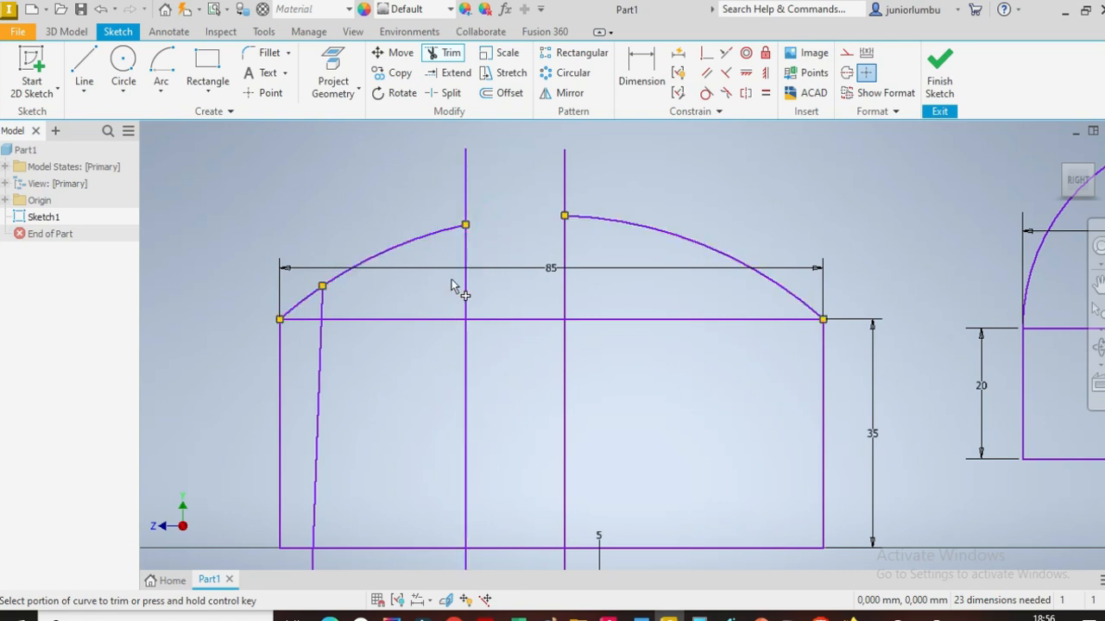
click(617, 319)
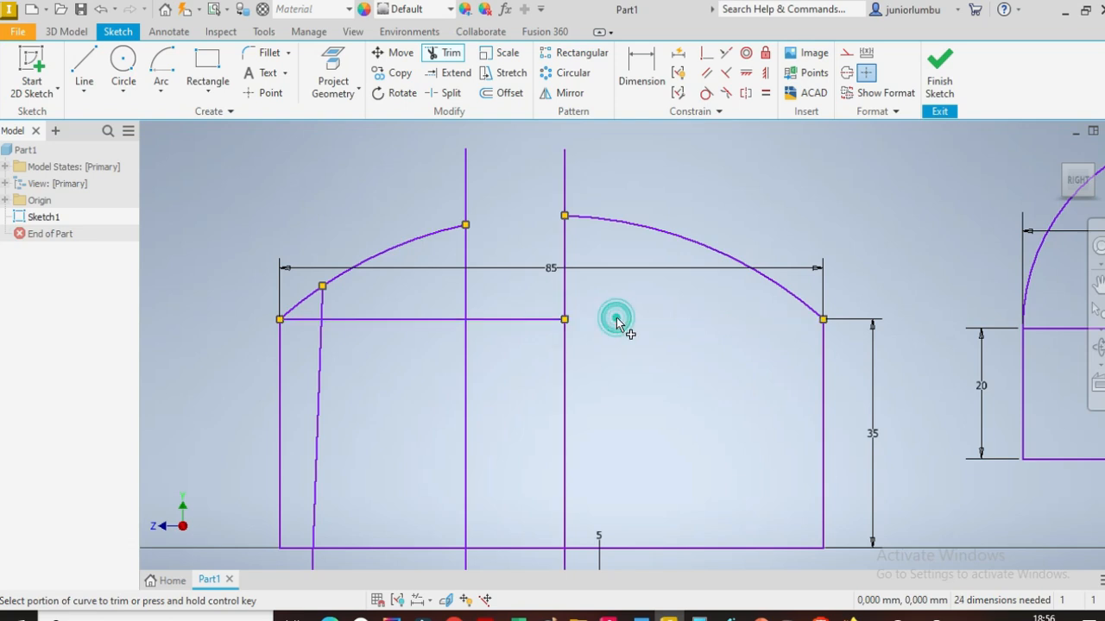
scroll(616, 320, down, 5)
scroll(730, 414, up, 3)
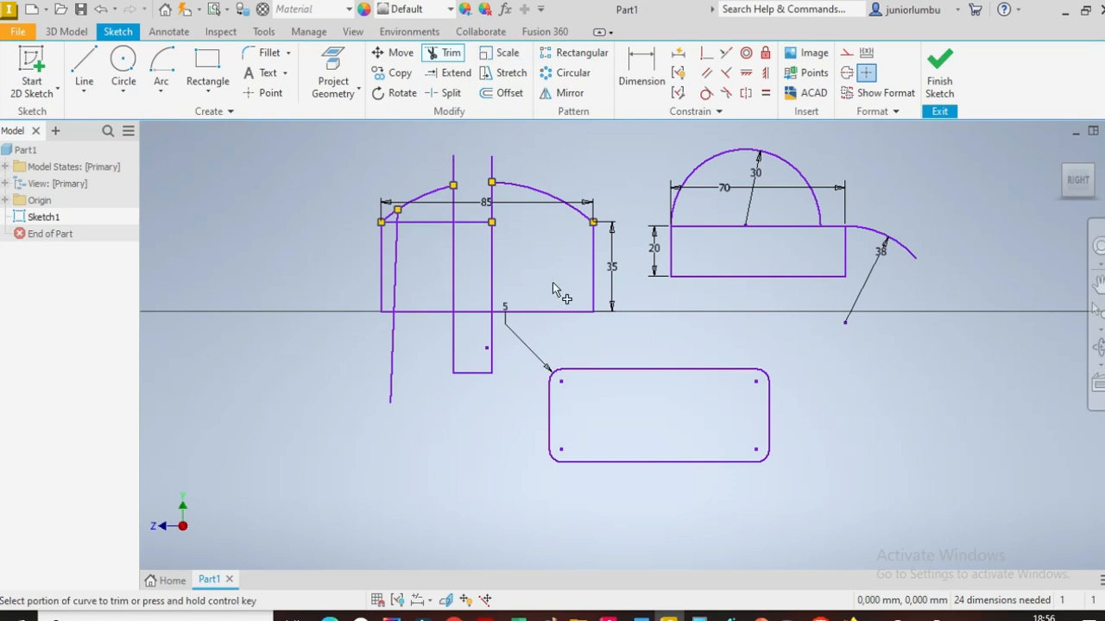
- Offset the lower rounded rectangle outward by 10 mm
click(497, 95)
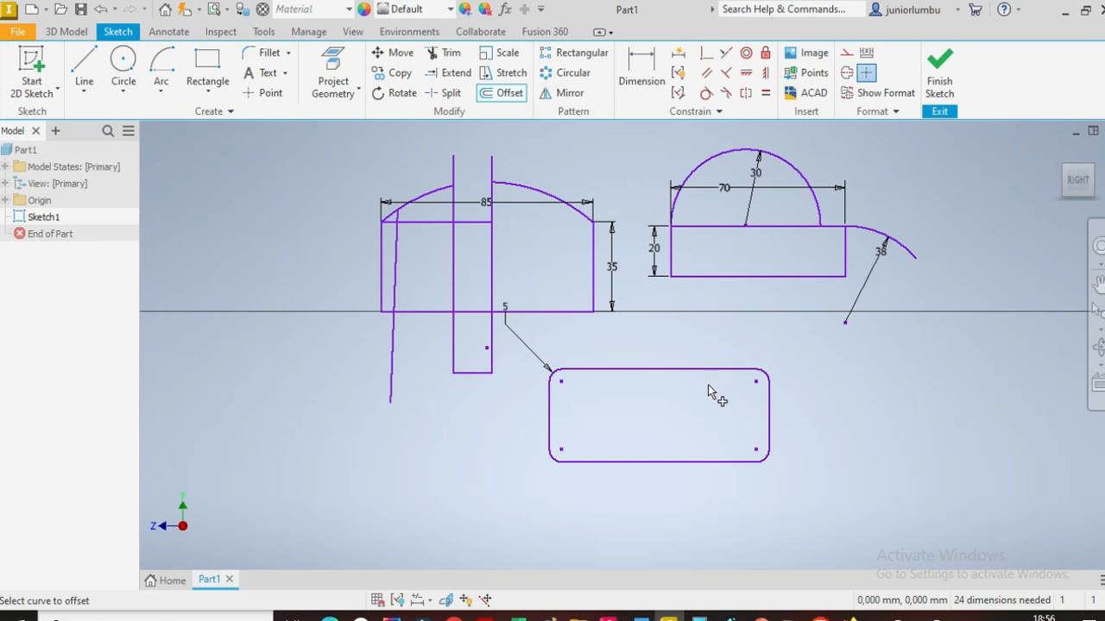
click(647, 369)
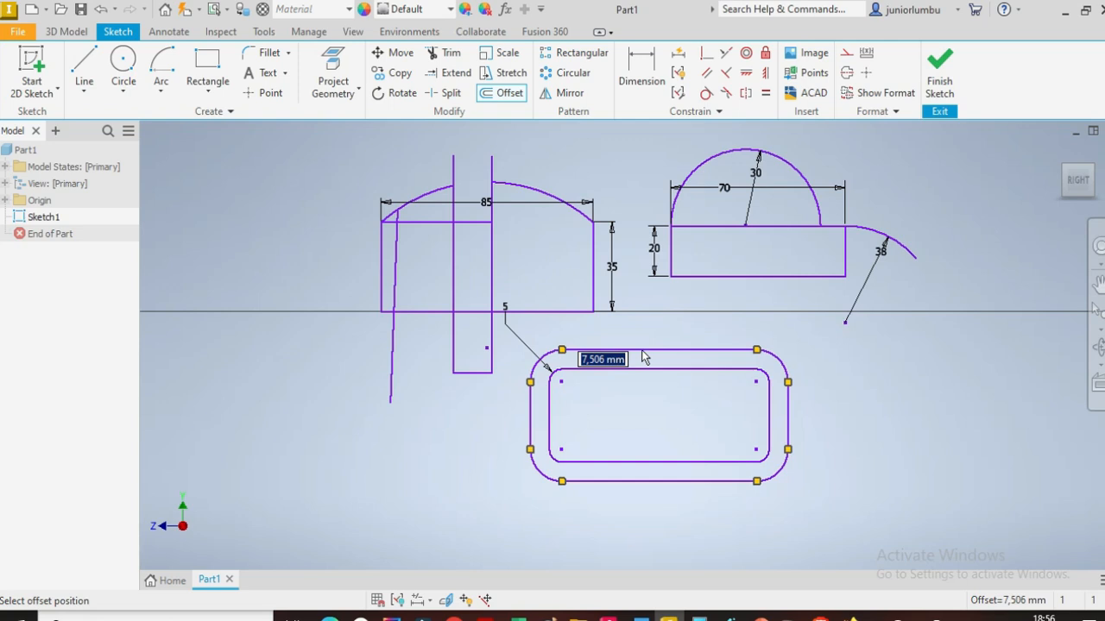
text(1)
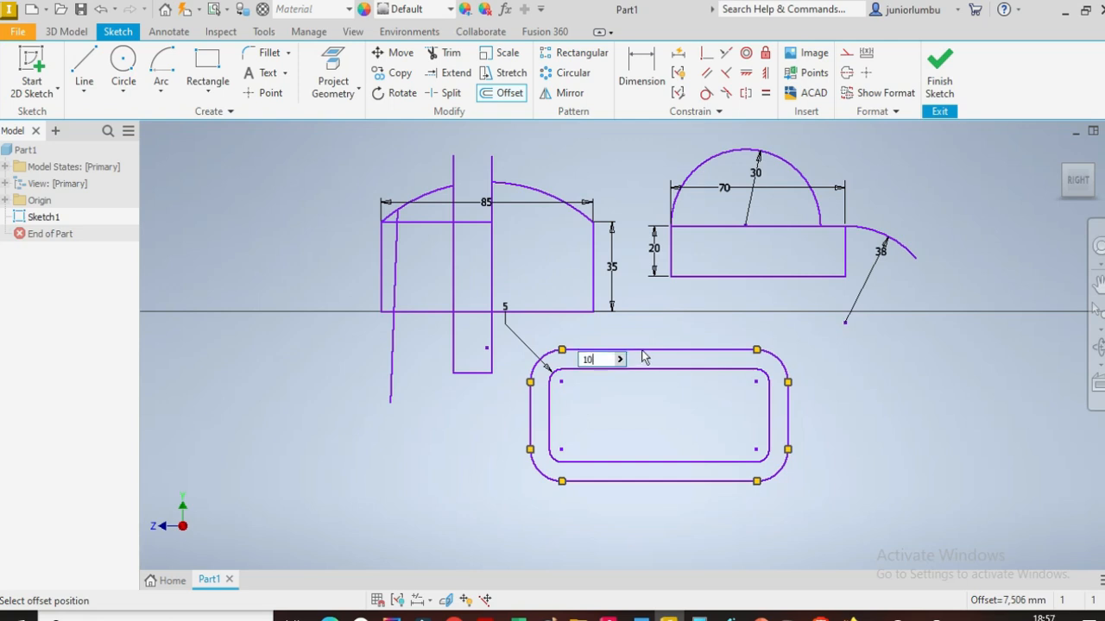
text(0)
key(Return)
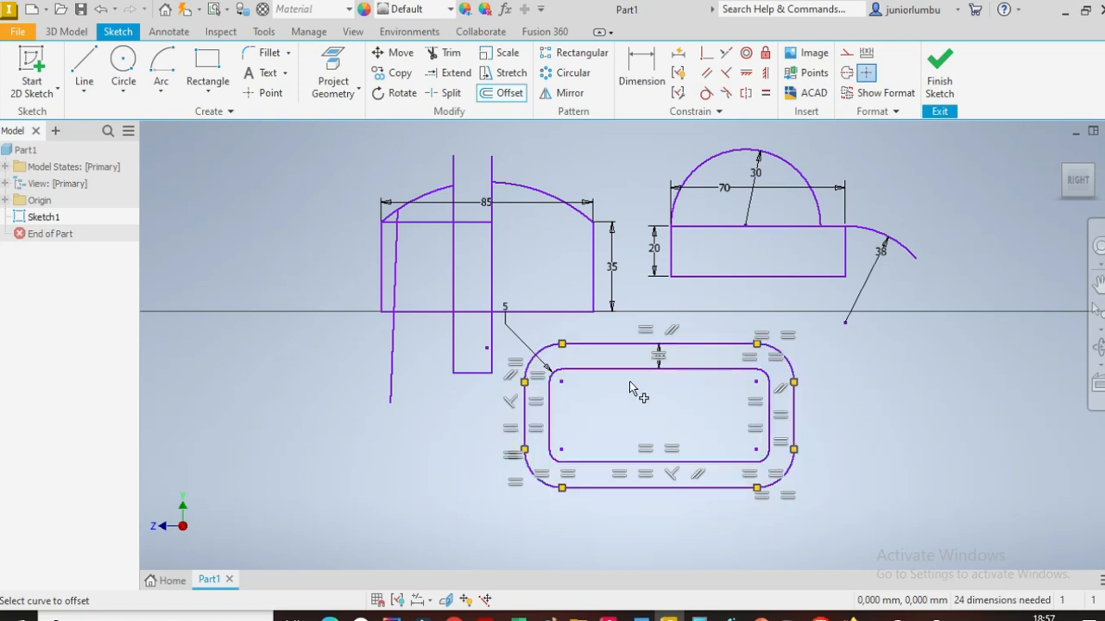
scroll(629, 382, up, 4)
scroll(730, 402, down, 4)
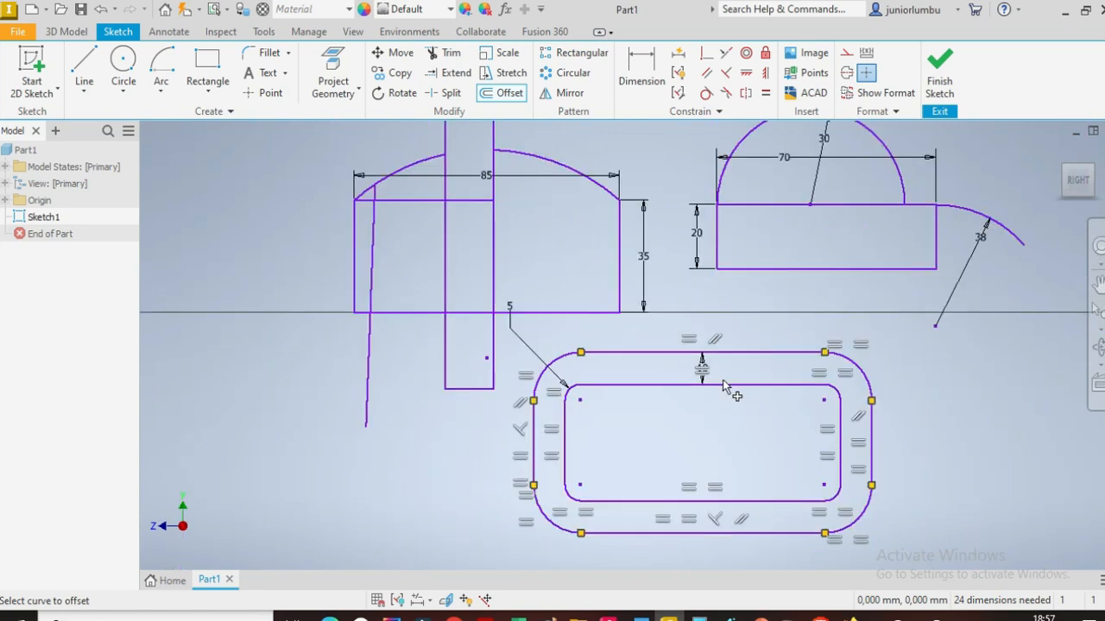
scroll(775, 399, down, 2)
scroll(875, 441, up, 3)
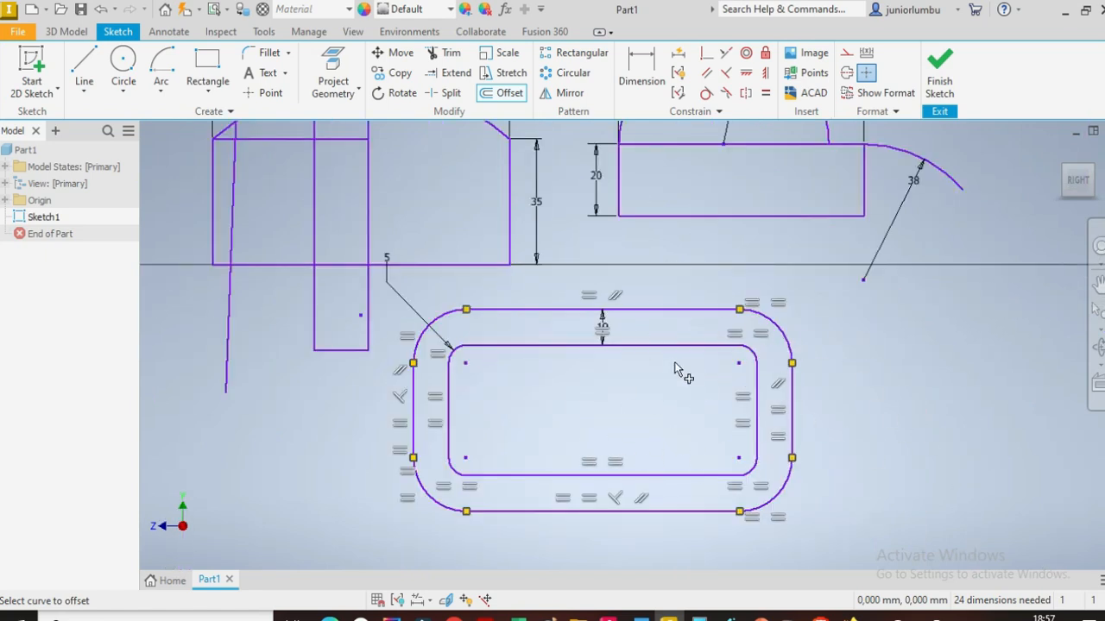
- Draw a vertical line just right of the offset rounded rectangle, extending above and below it
scroll(565, 361, down, 2)
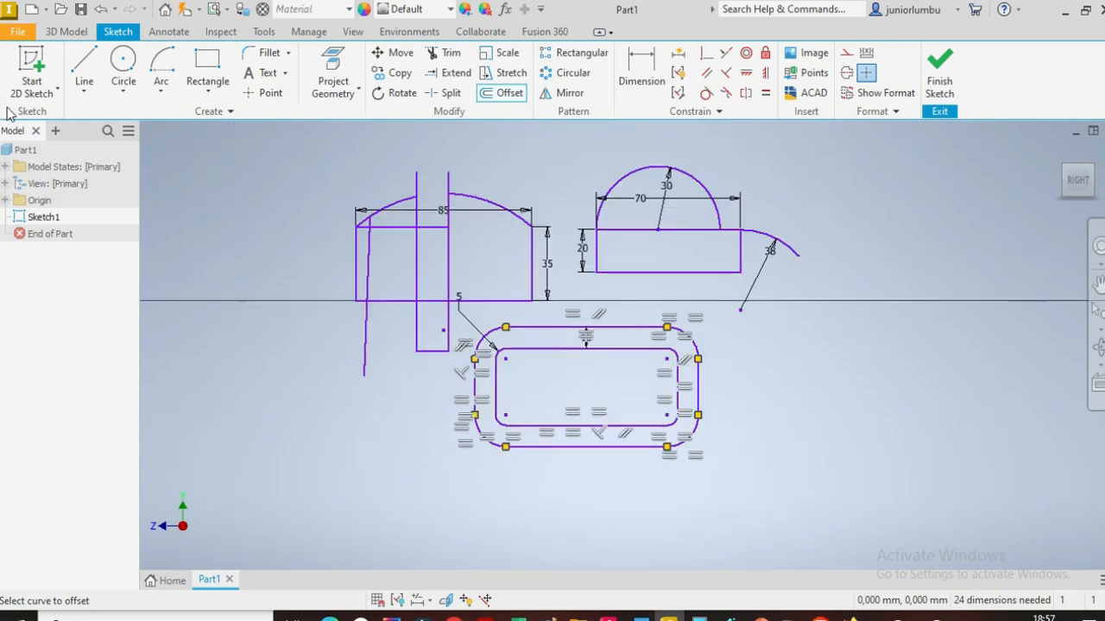
click(84, 64)
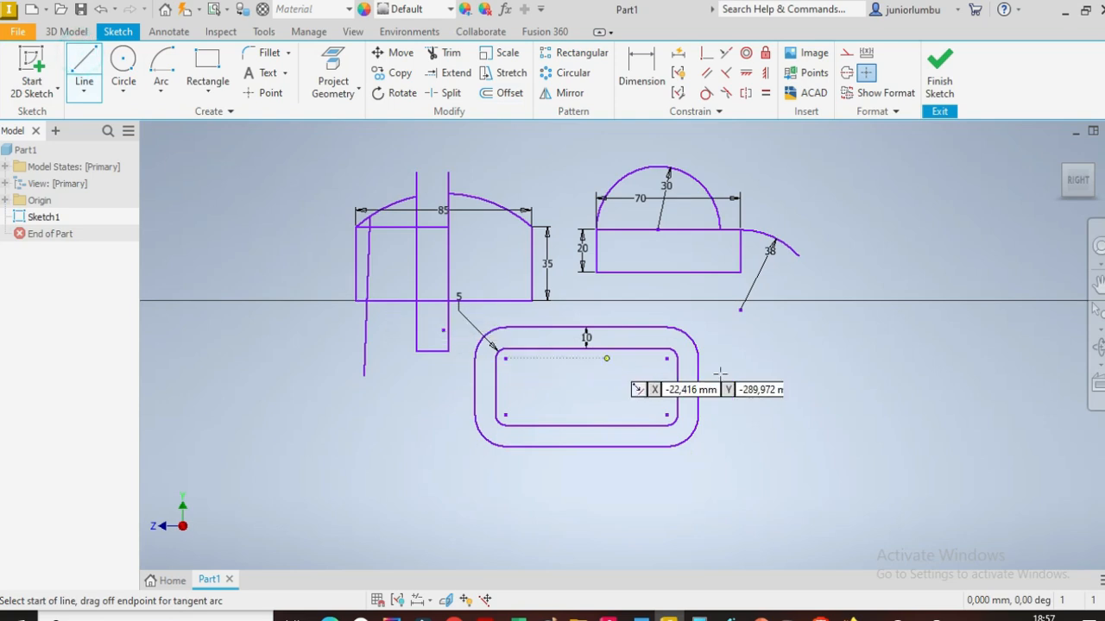
click(719, 298)
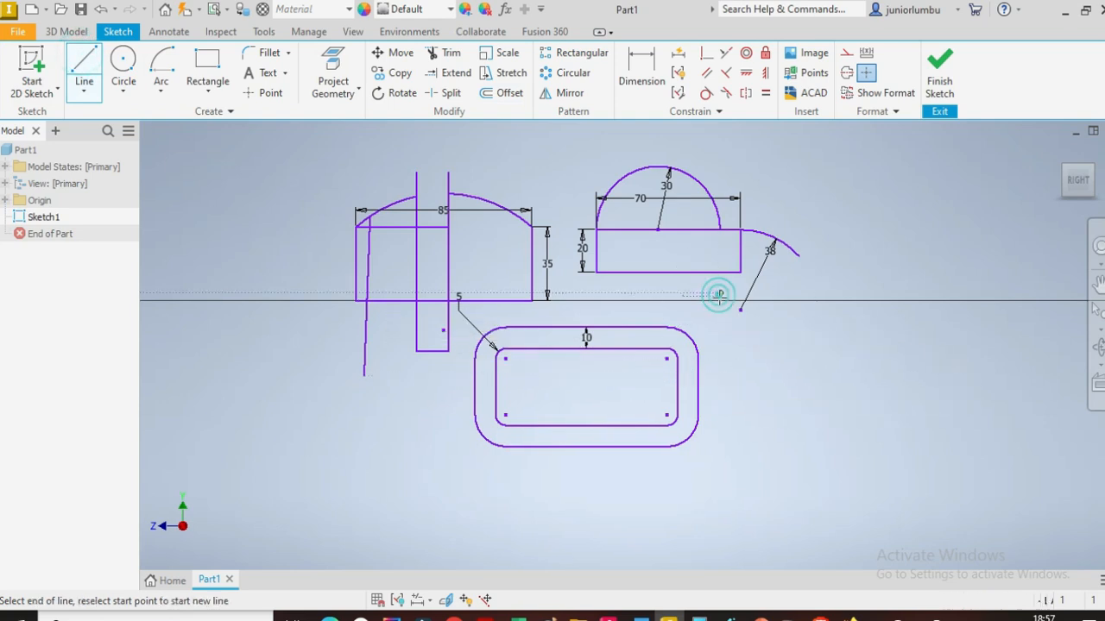
click(720, 486)
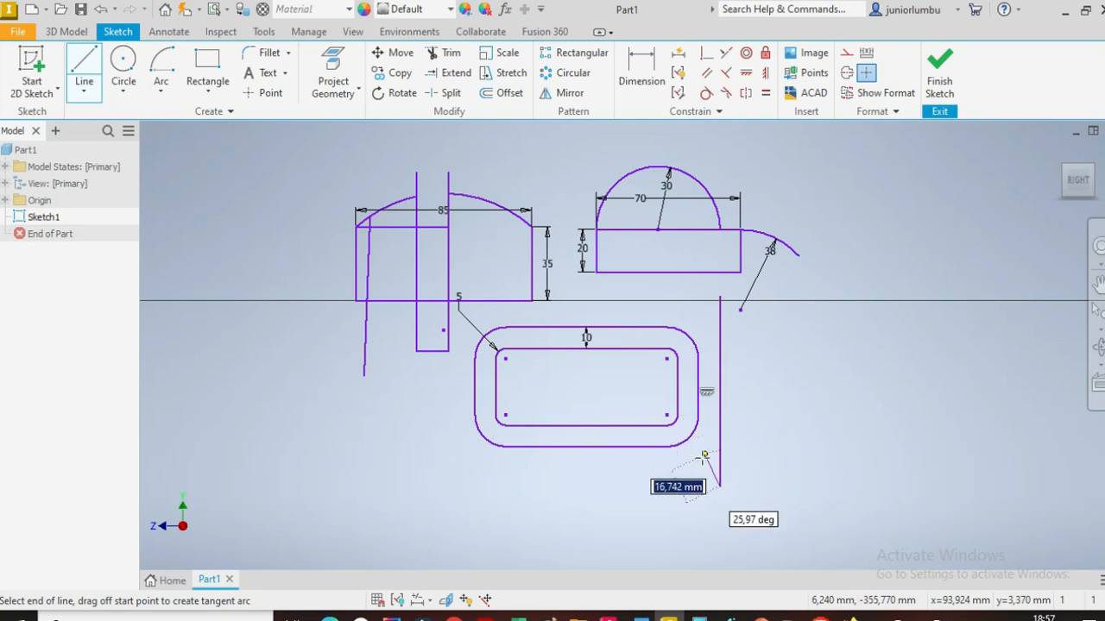
key(Escape)
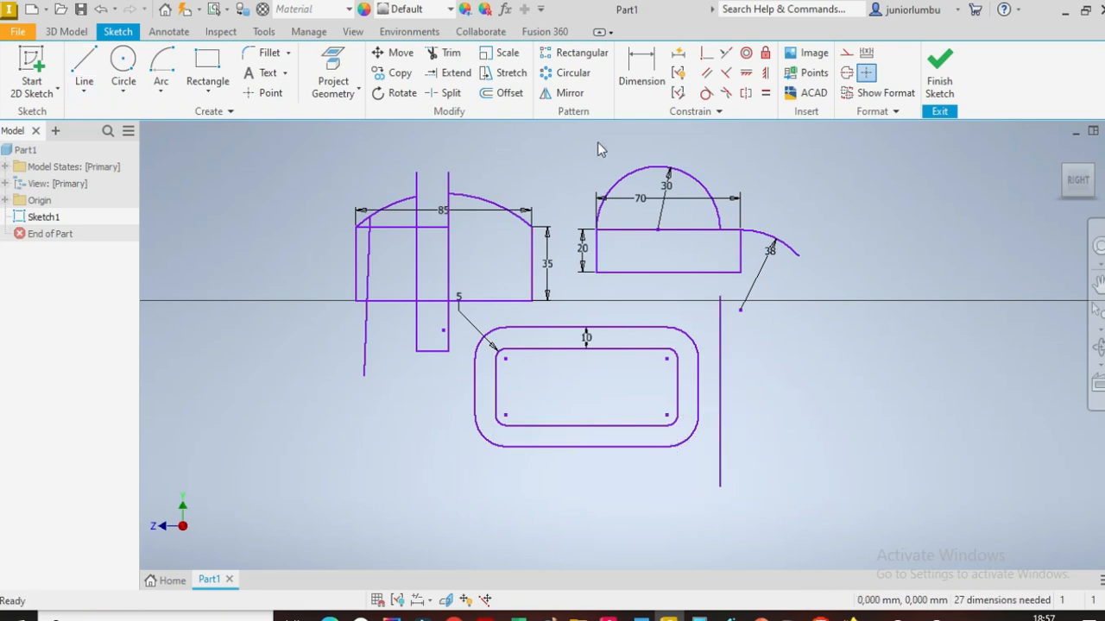
- Mirror both nested rounded rectangles about the vertical line beside them
click(565, 95)
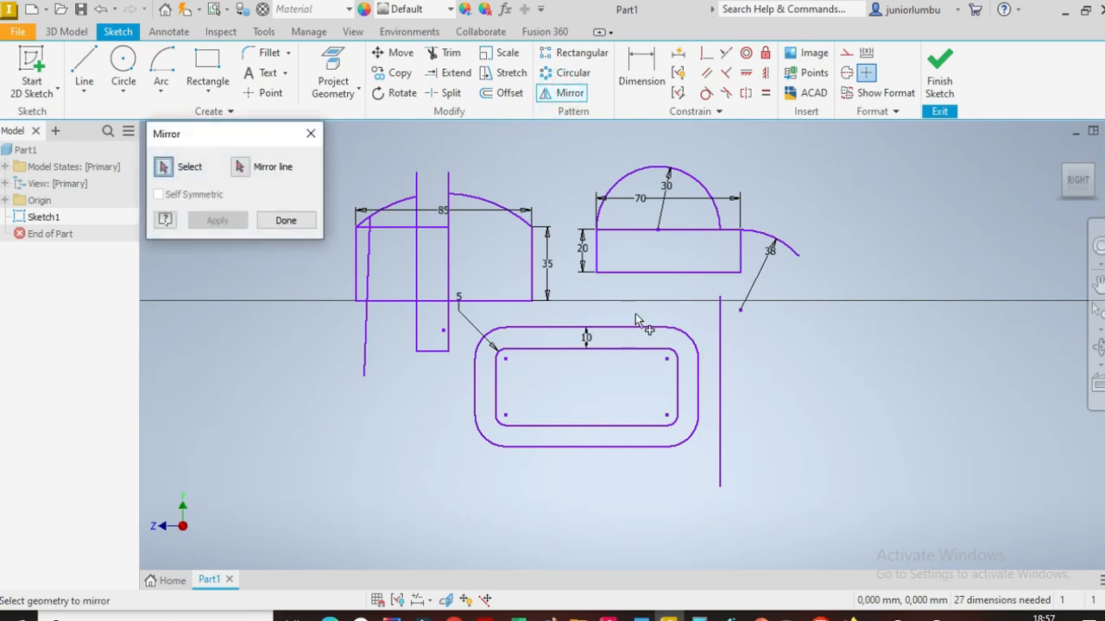
drag(703, 315, 456, 484)
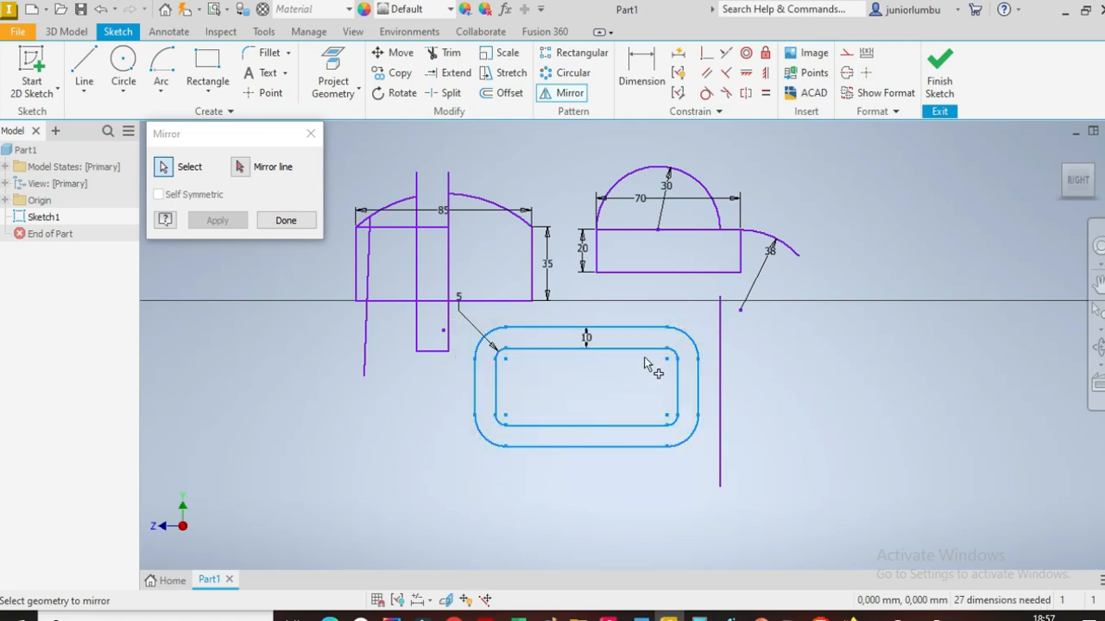
click(241, 168)
click(720, 366)
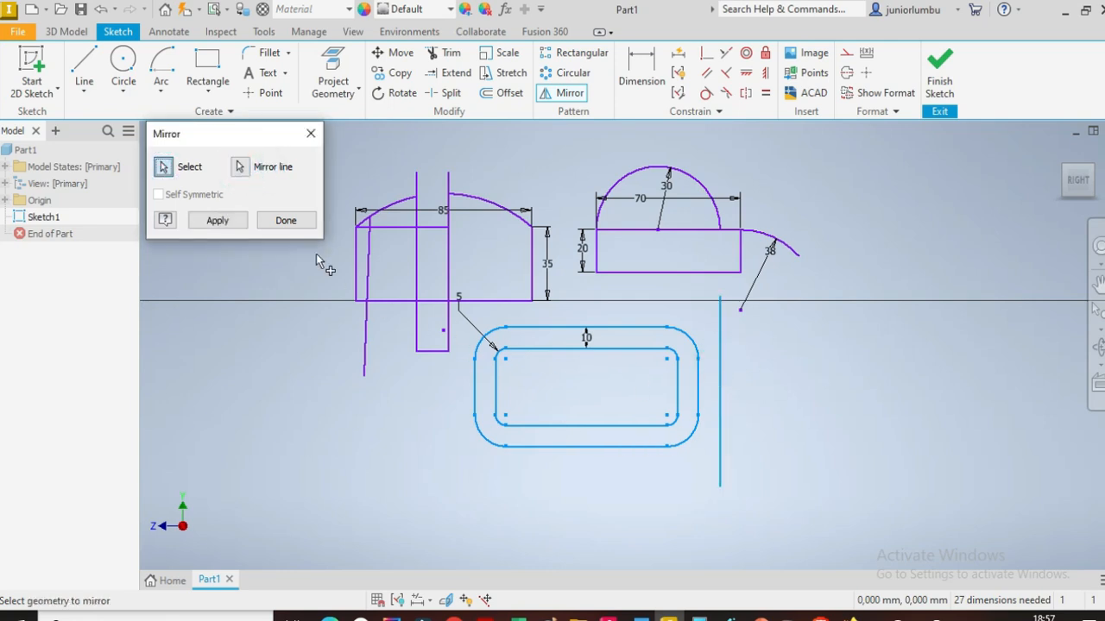
click(217, 221)
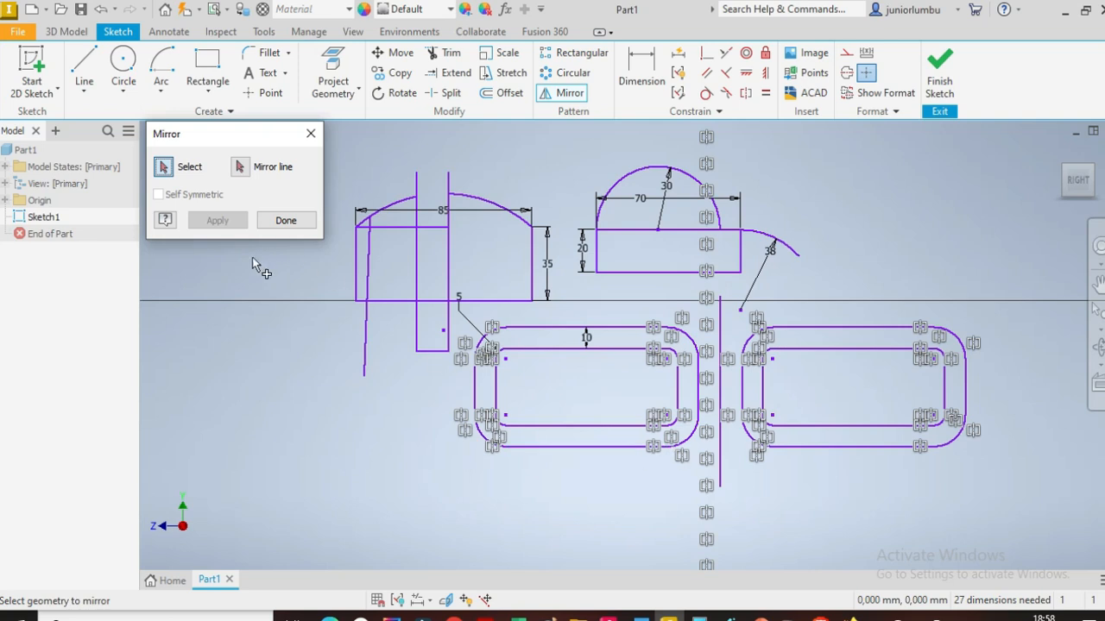
click(286, 221)
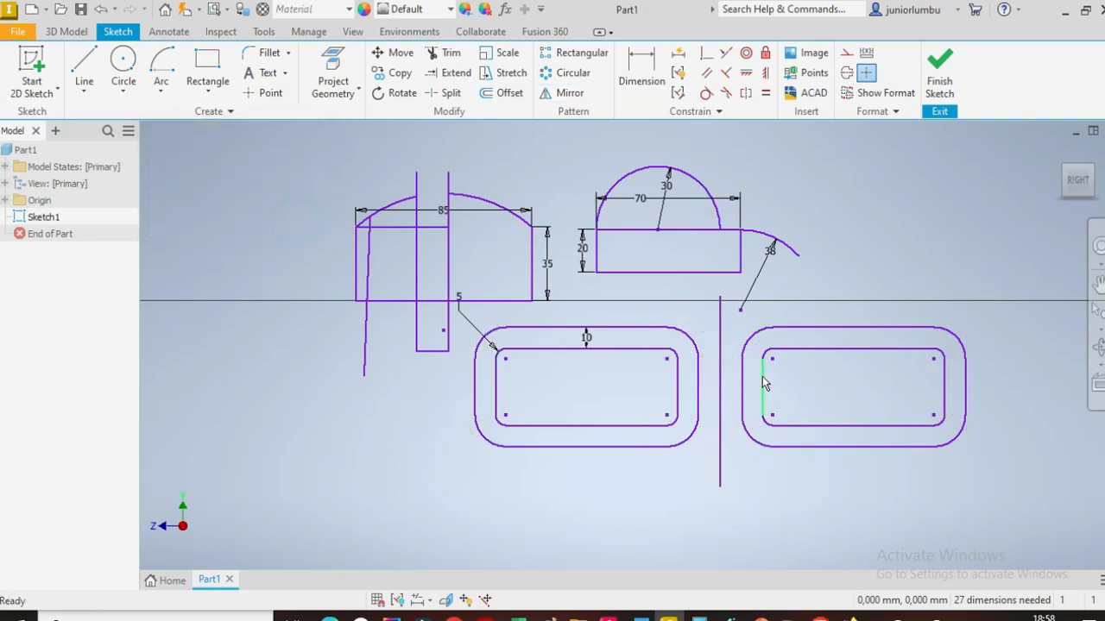
scroll(775, 383, down, 5)
scroll(803, 395, up, 3)
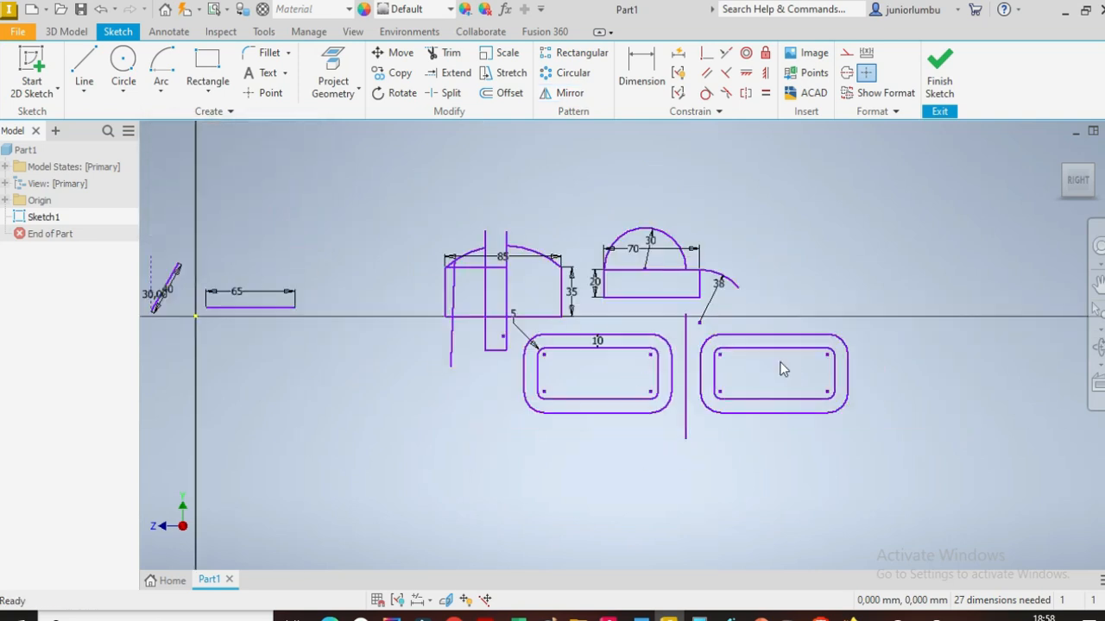
scroll(744, 390, up, 2)
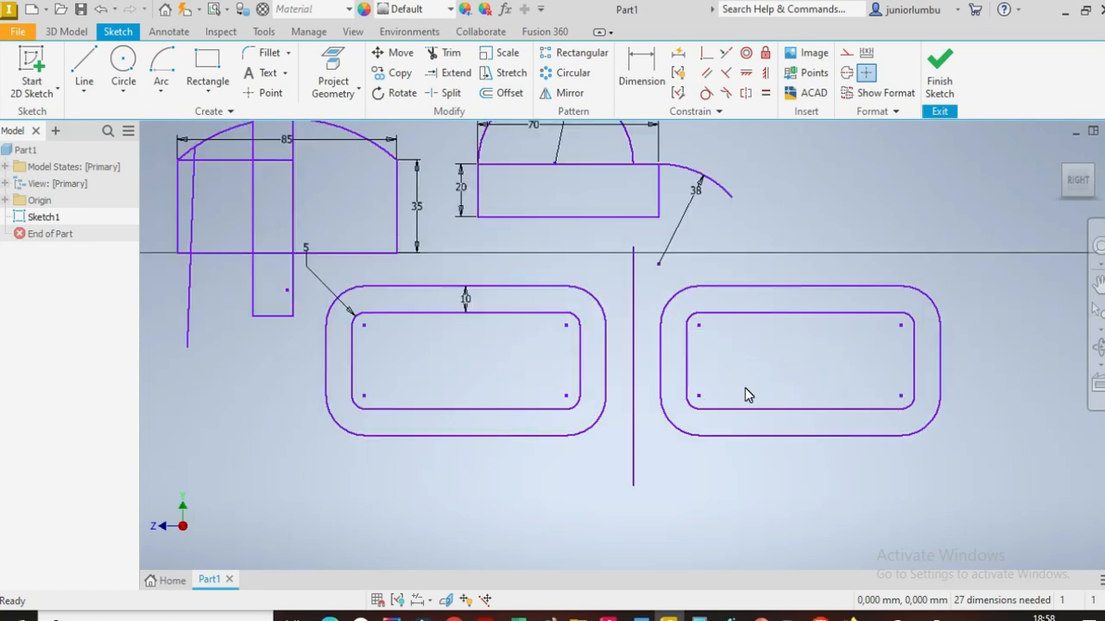
scroll(744, 390, down, 1)
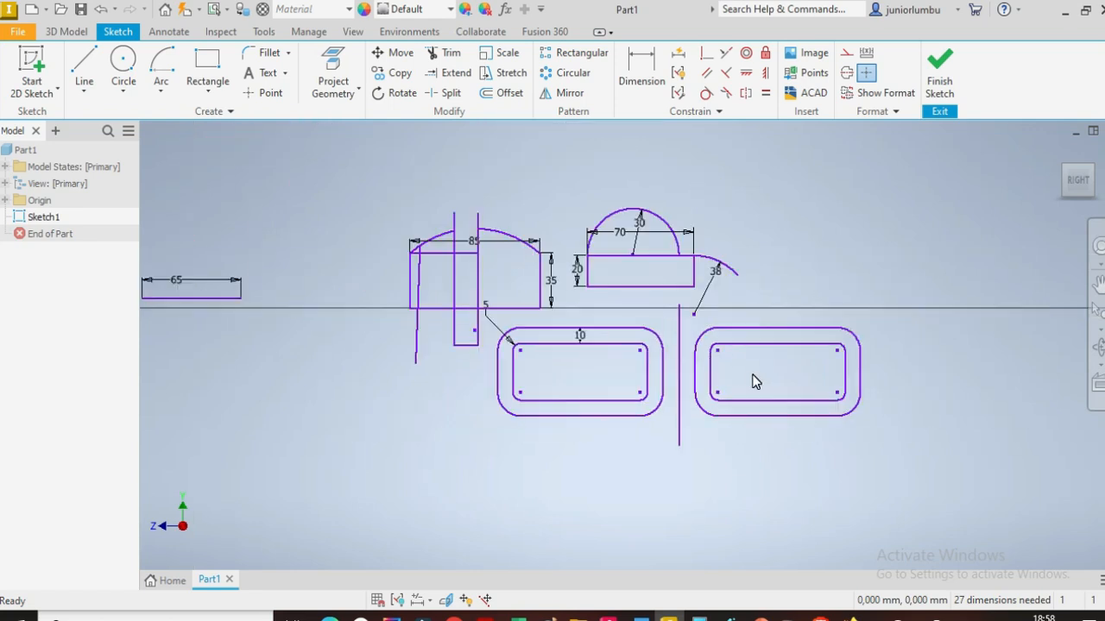
scroll(756, 378, up, 3)
scroll(755, 378, down, 2)
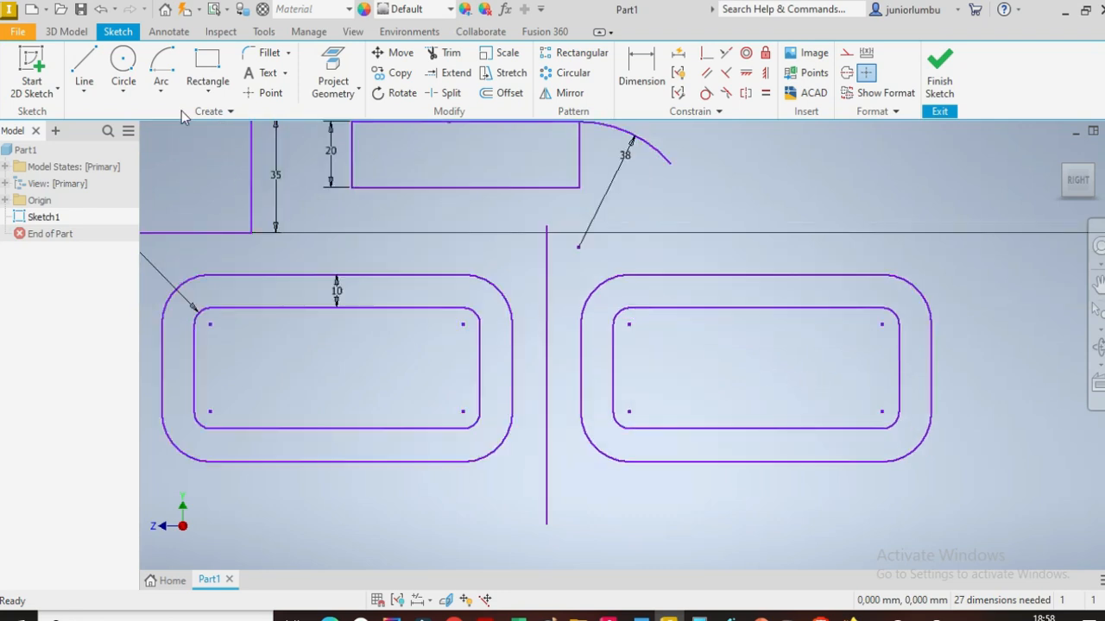
- Draw two circles inside the mirrored inner rectangle: one about 13.5 mm in diameter at left, a slightly larger one at lower right
click(207, 62)
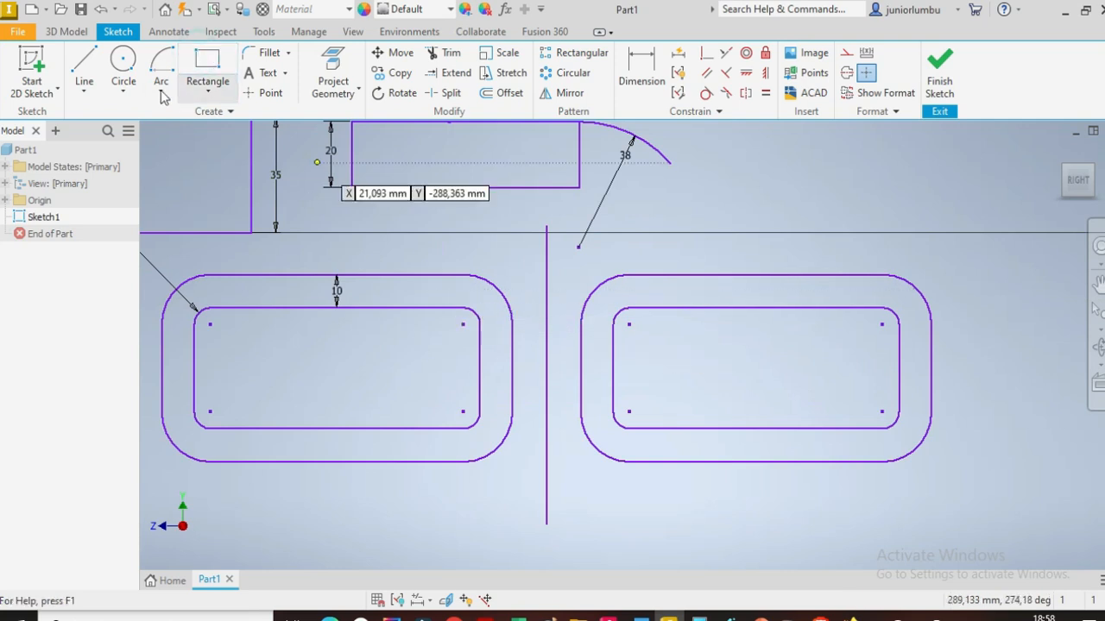
click(123, 62)
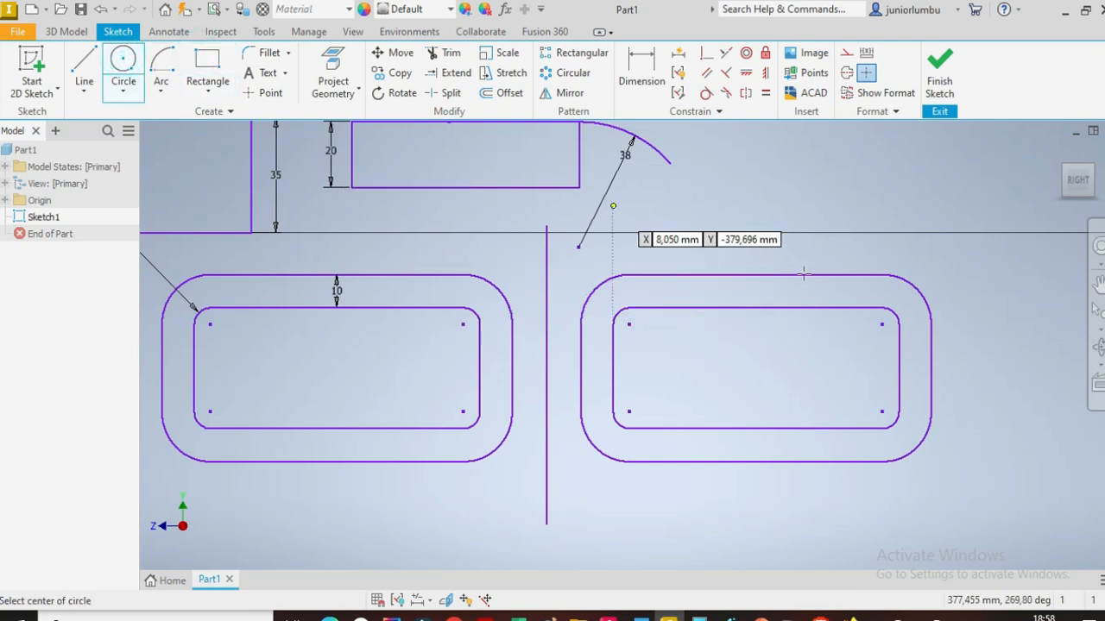
scroll(757, 351, down, 3)
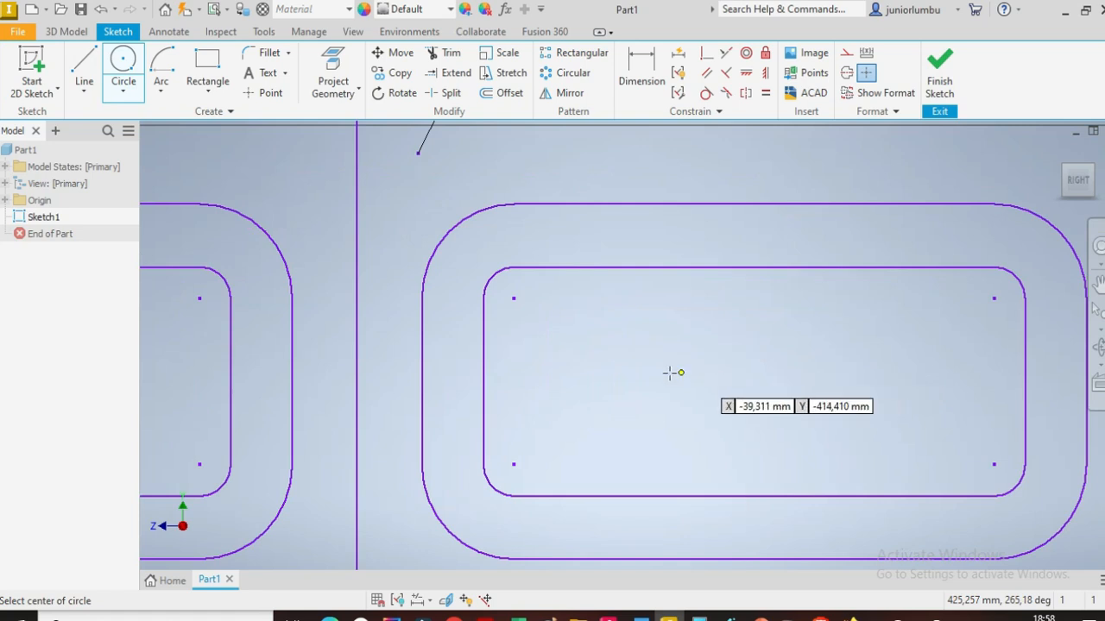
click(599, 365)
click(638, 348)
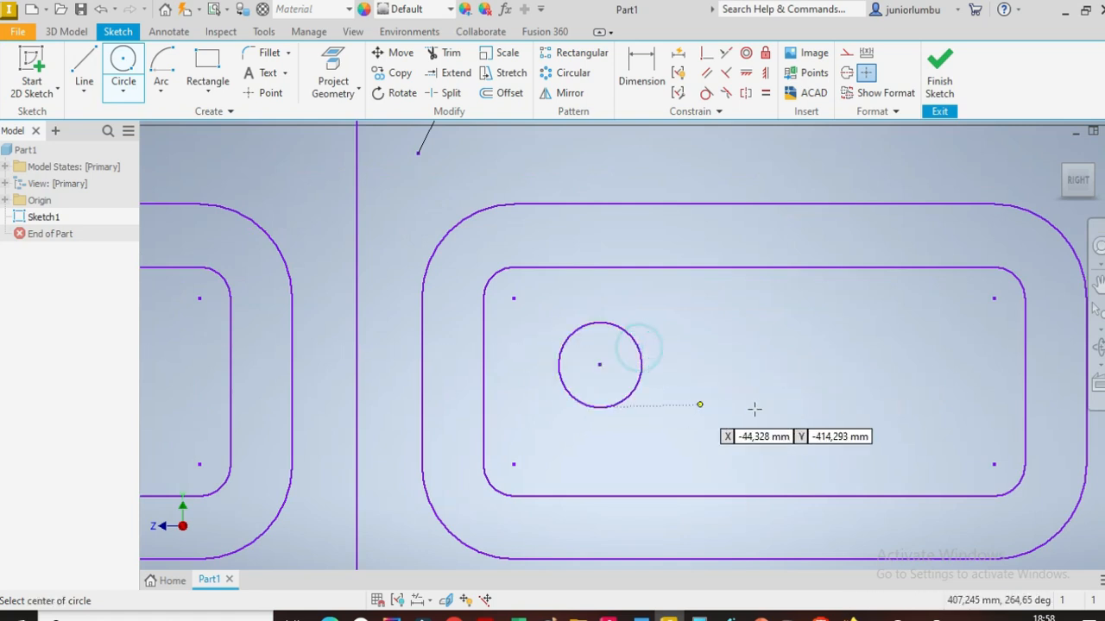
click(878, 434)
click(838, 396)
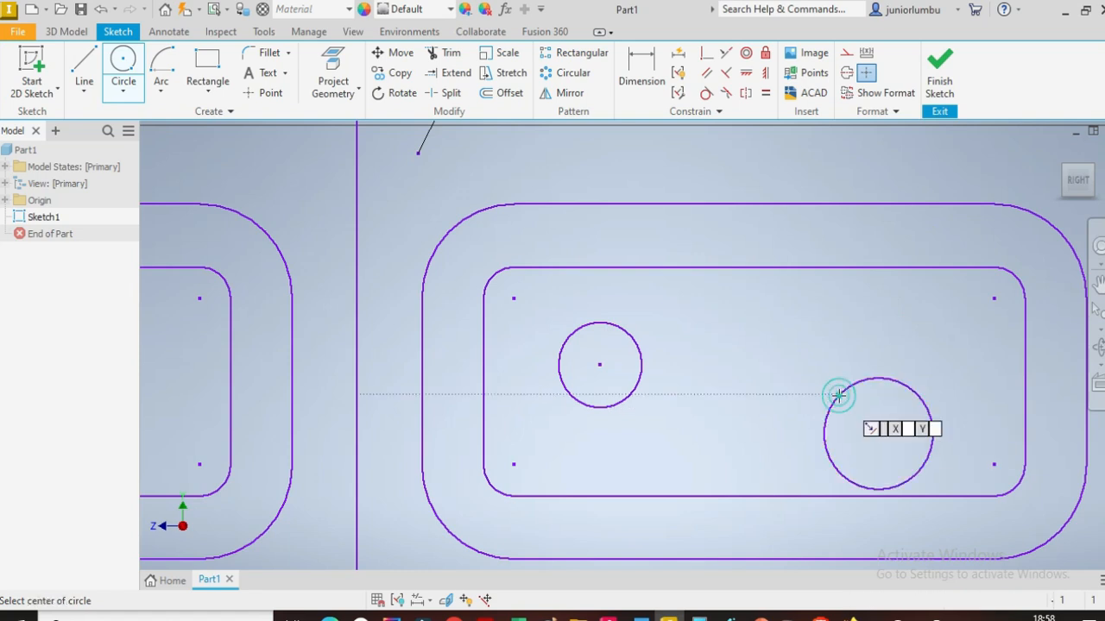
- Dimension the left circle inside the mirrored inner rectangle with a diameter of 14 mm
click(639, 70)
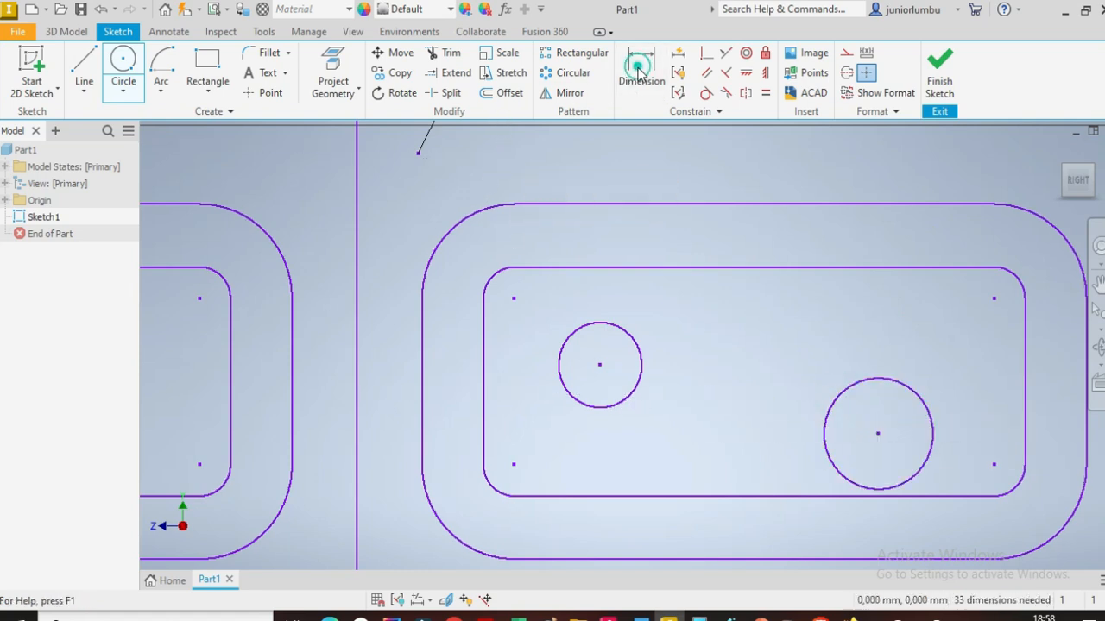
click(595, 324)
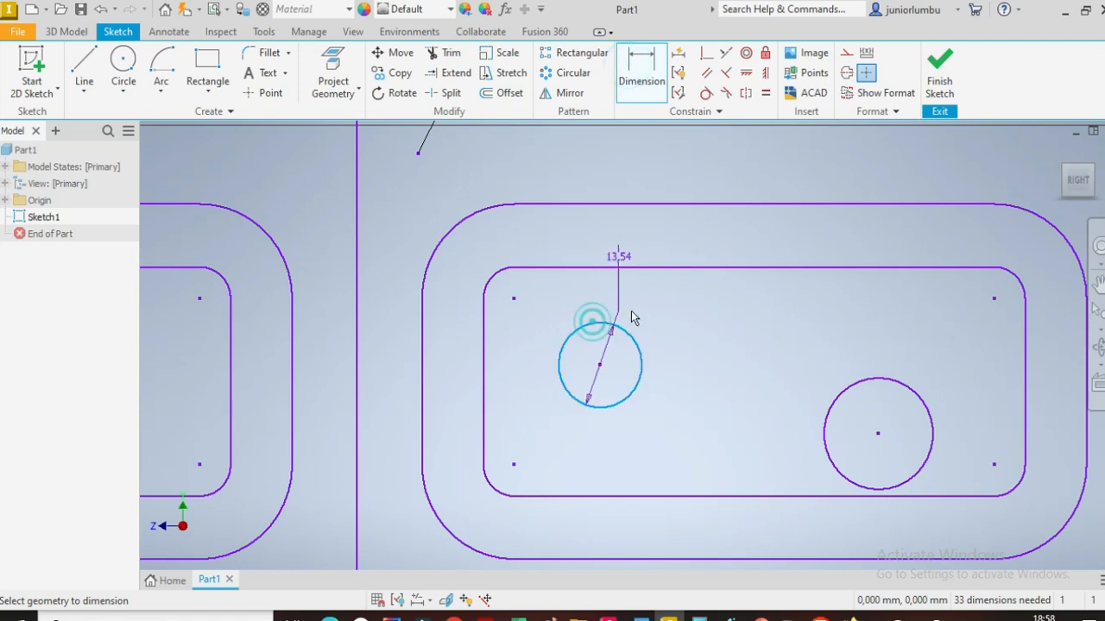
click(688, 362)
text(1)
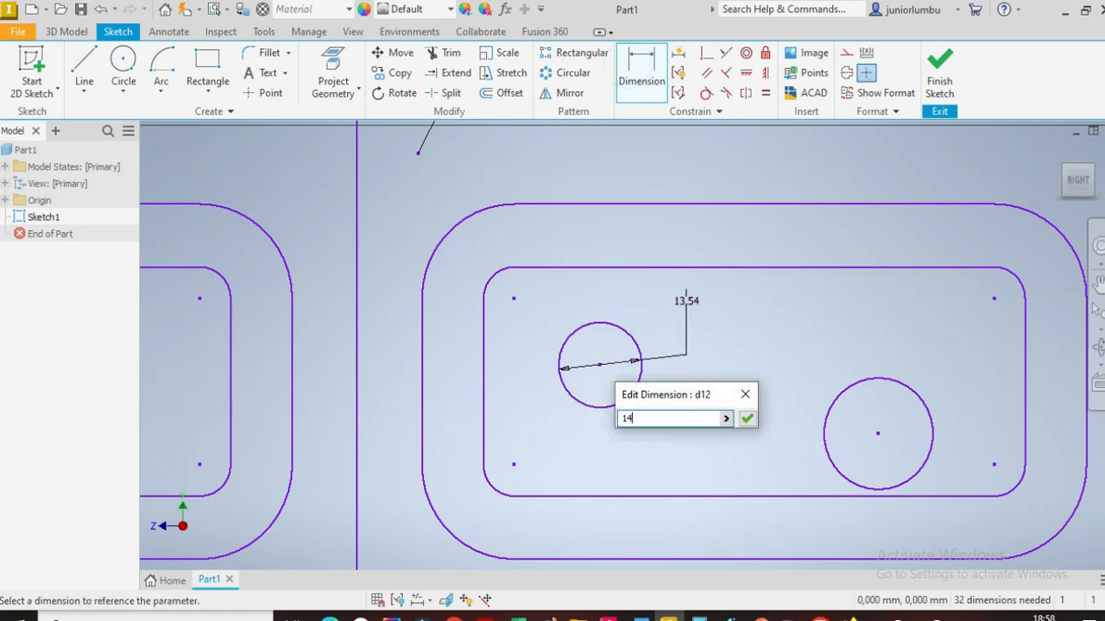
text(4)
key(Return)
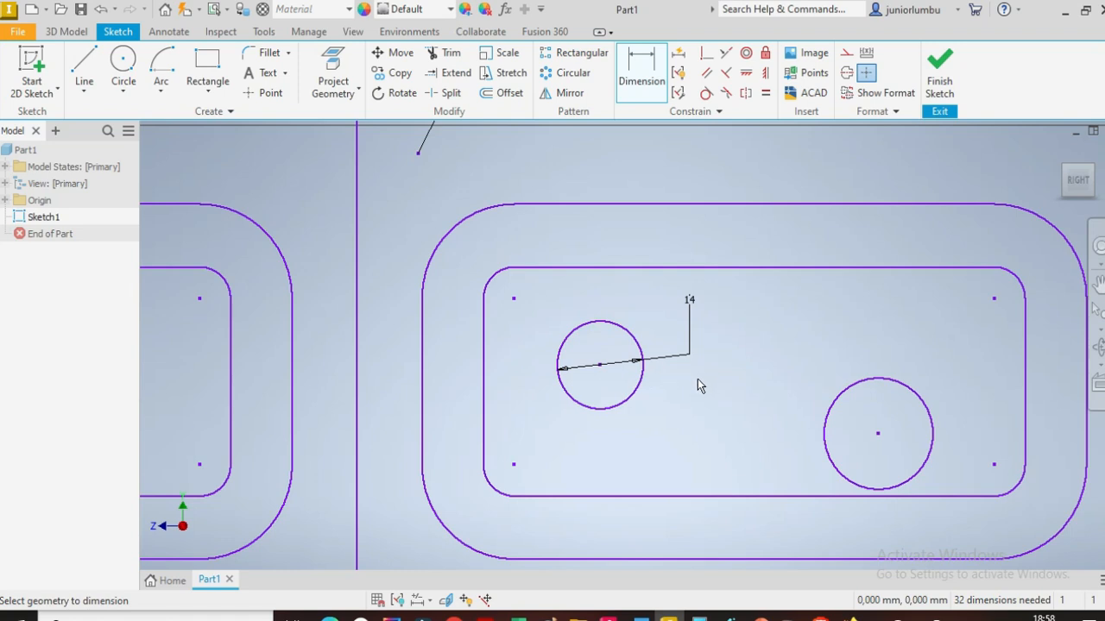
- Apply an Equal constraint between the lower-right circle and the 14 mm circle inside the mirrored rectangle
click(766, 95)
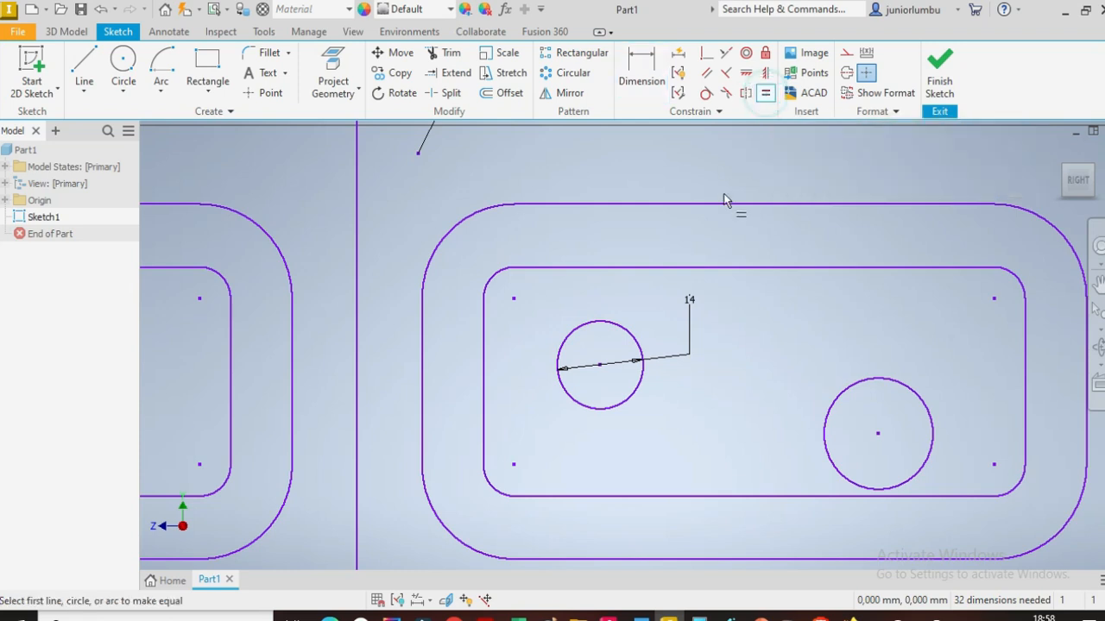
click(858, 382)
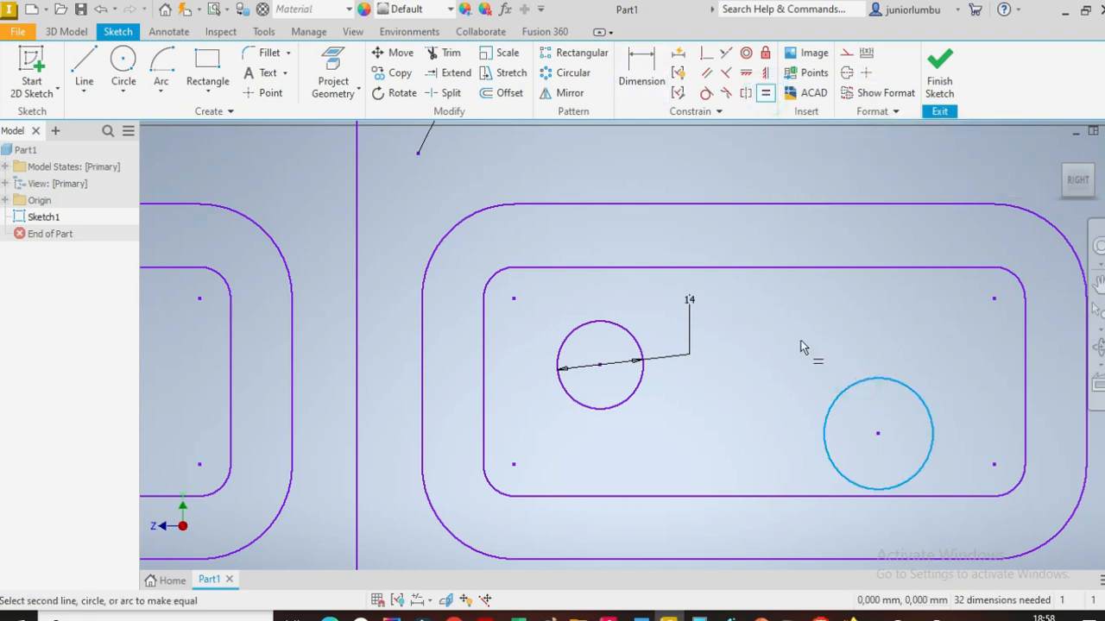
click(629, 398)
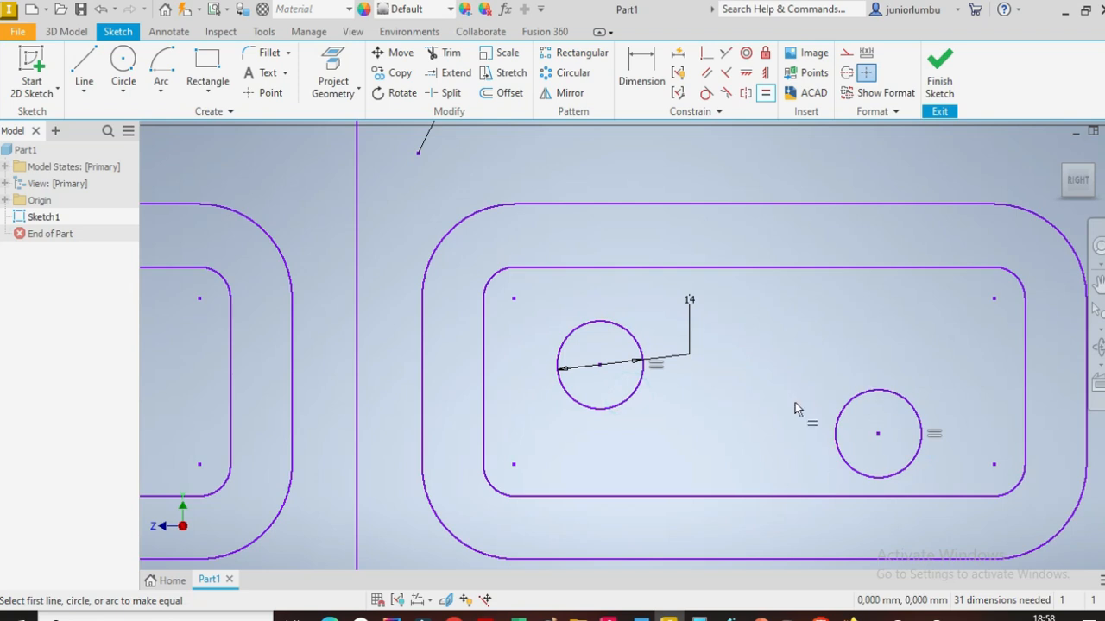
scroll(722, 427, down, 5)
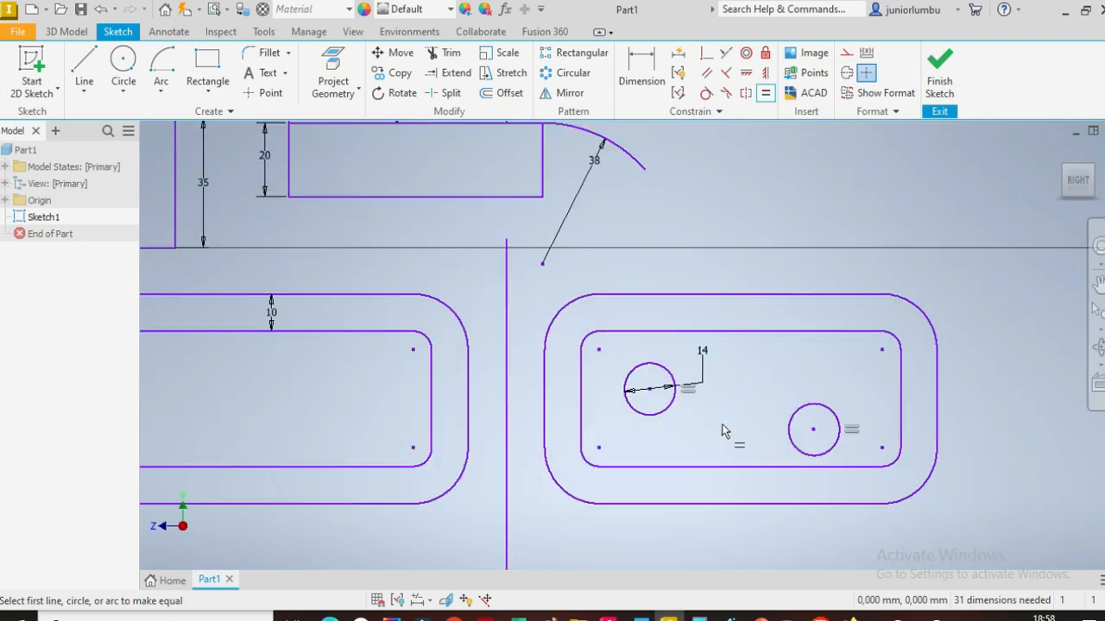